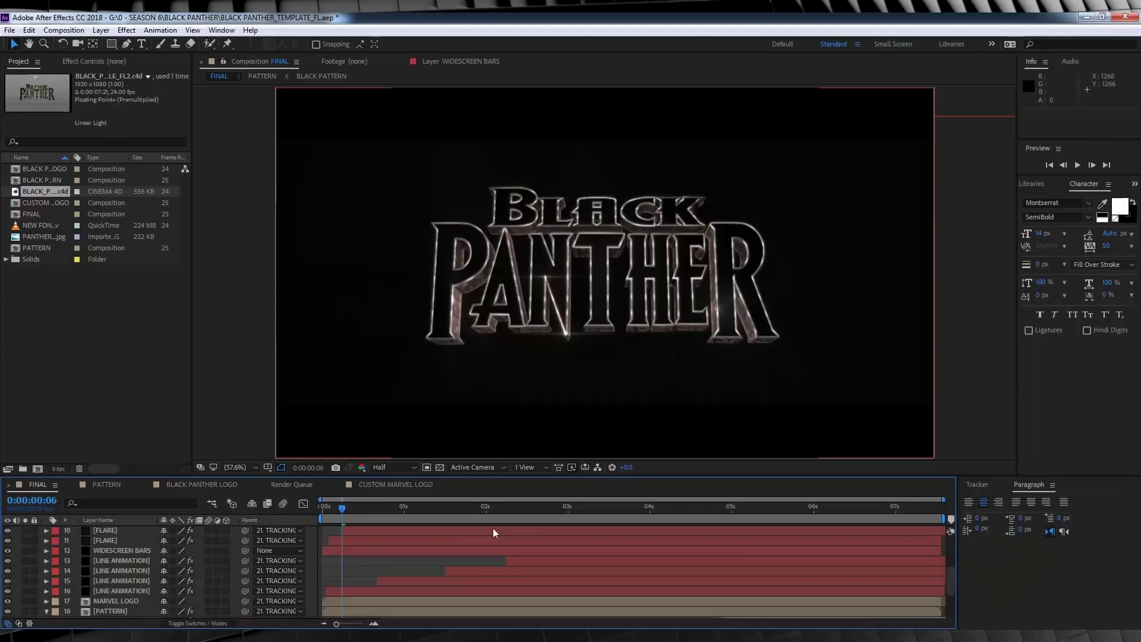
Move the FINAL comp's playhead to 0:00:04:16, where the Marvel Studios logo appears.
{"action": "left_click", "coordinate": [703, 504]}
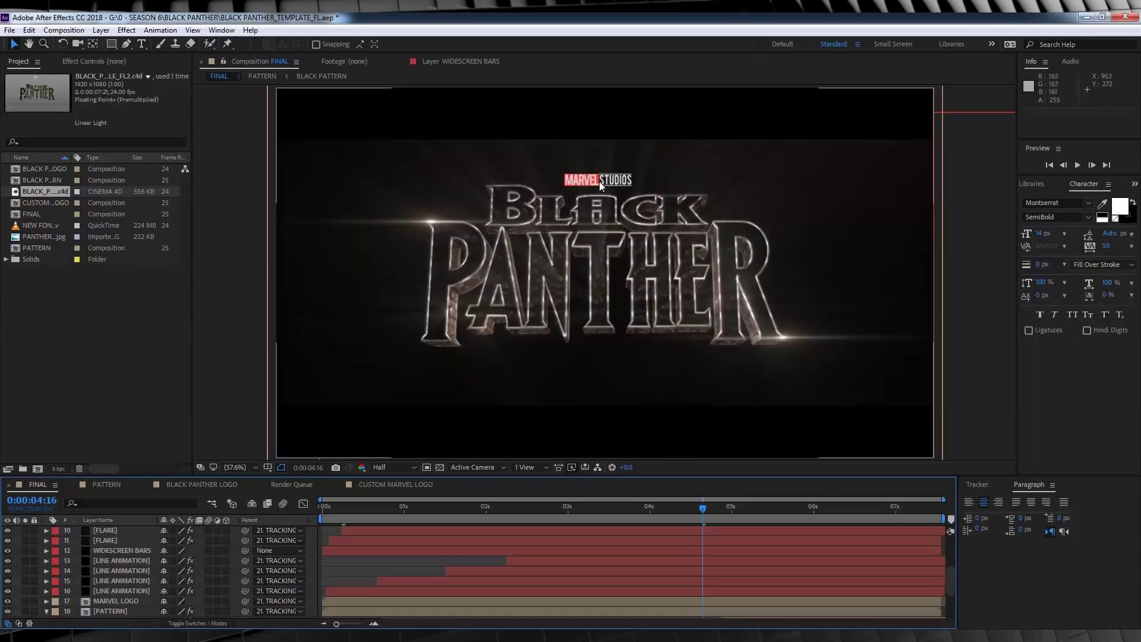
Open the CUSTOM MARVEL LOGO precomp and retype its two words as FILM and LEARNIN.
{"action": "left_click", "coordinate": [113, 601]}
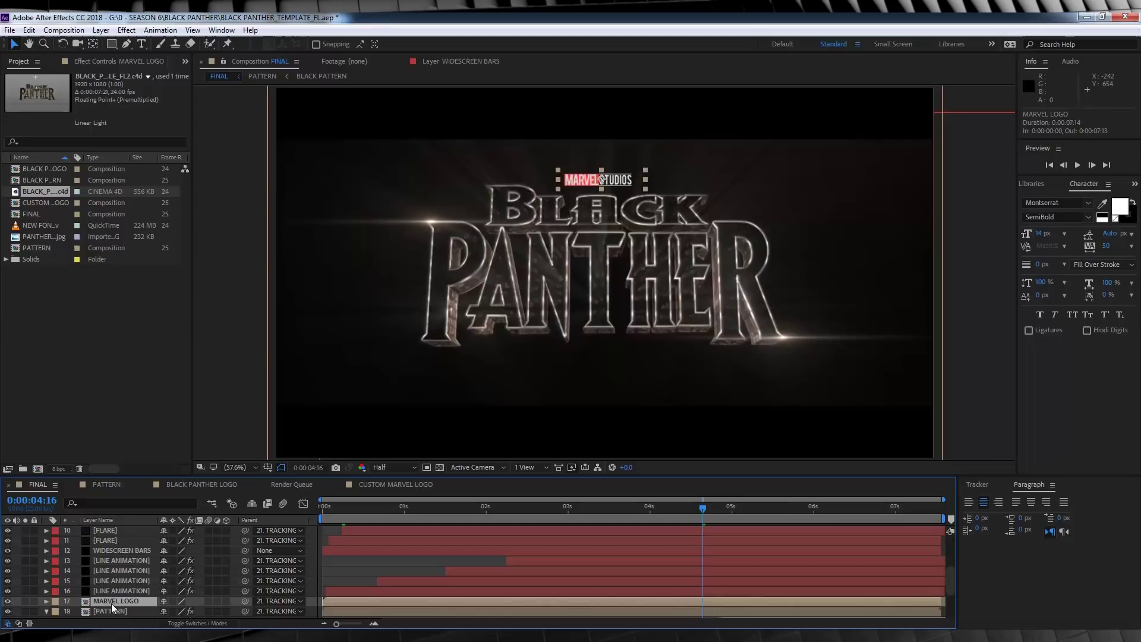
{"action": "double_click", "coordinate": [113, 601]}
{"action": "left_click", "coordinate": [113, 531]}
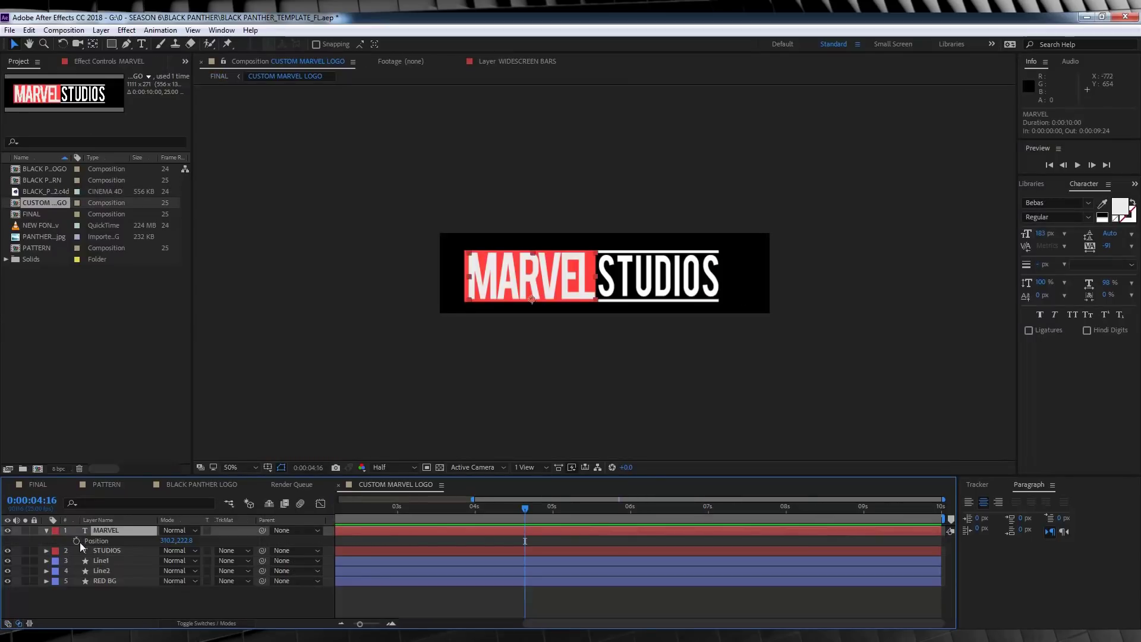
{"action": "left_click", "coordinate": [102, 580]}
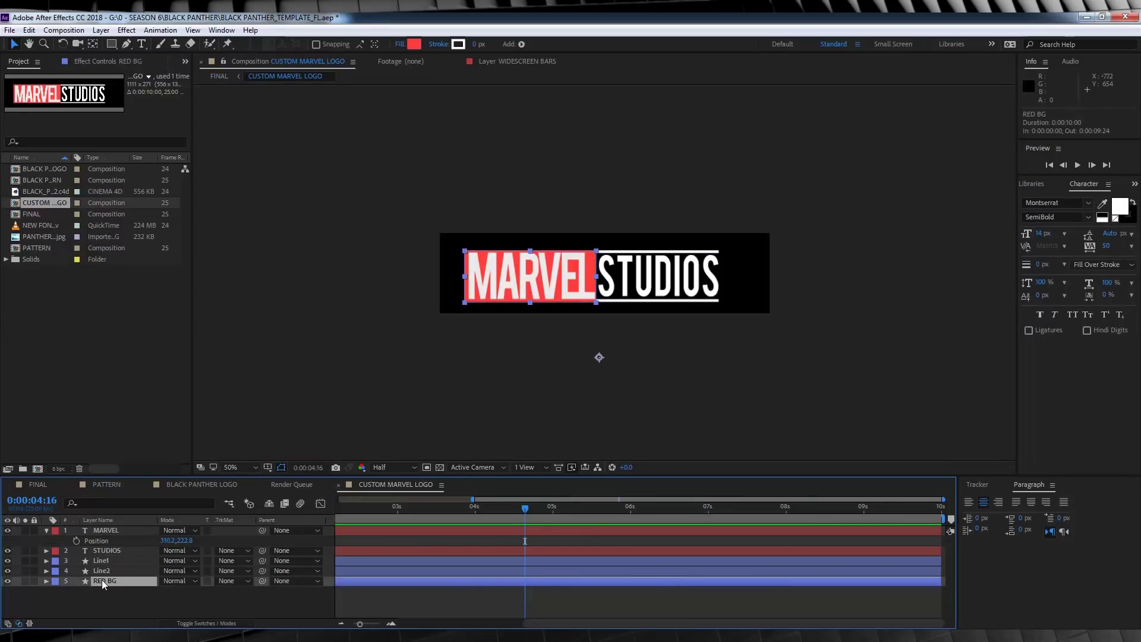
{"action": "double_click", "coordinate": [101, 528]}
{"action": "type", "text": "FILM"}
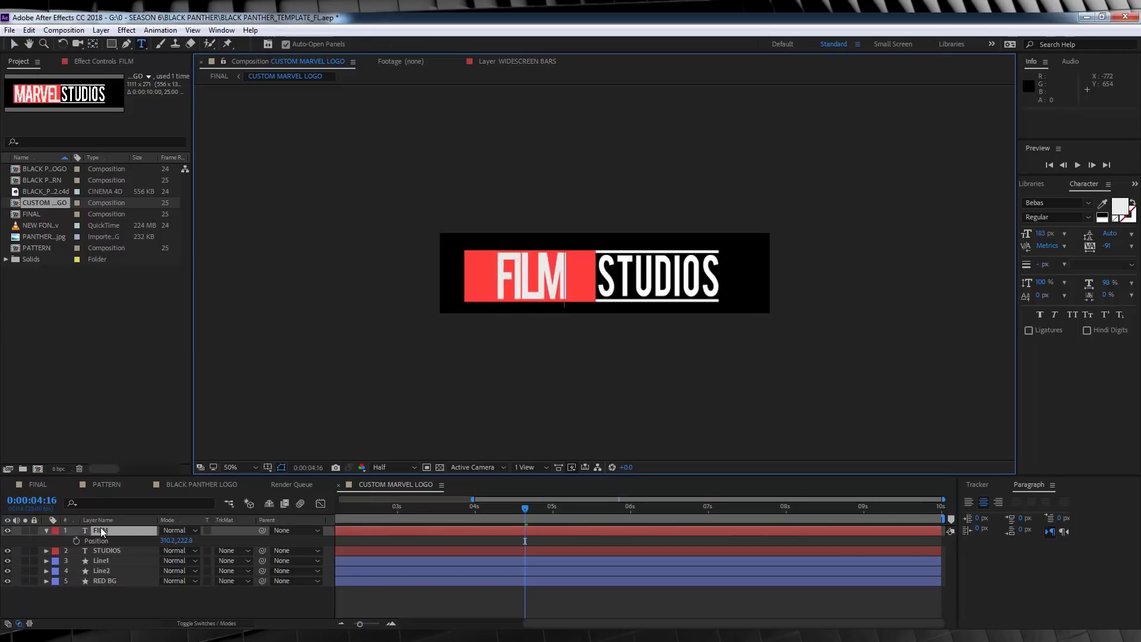
{"action": "double_click", "coordinate": [106, 552]}
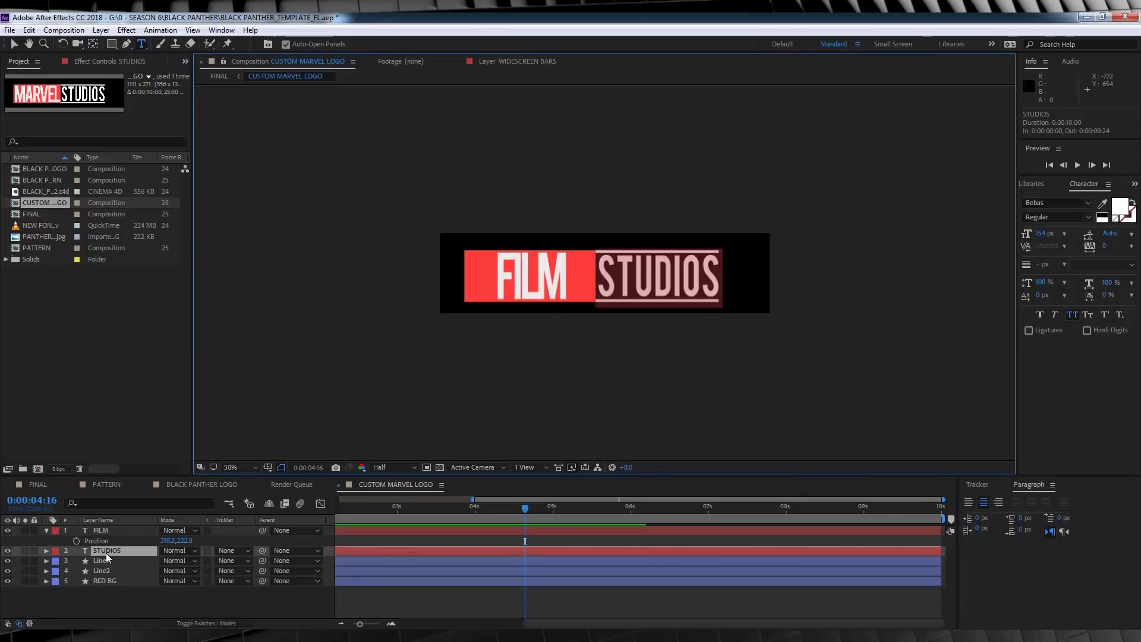
{"action": "type", "text": "LEARNIN"}
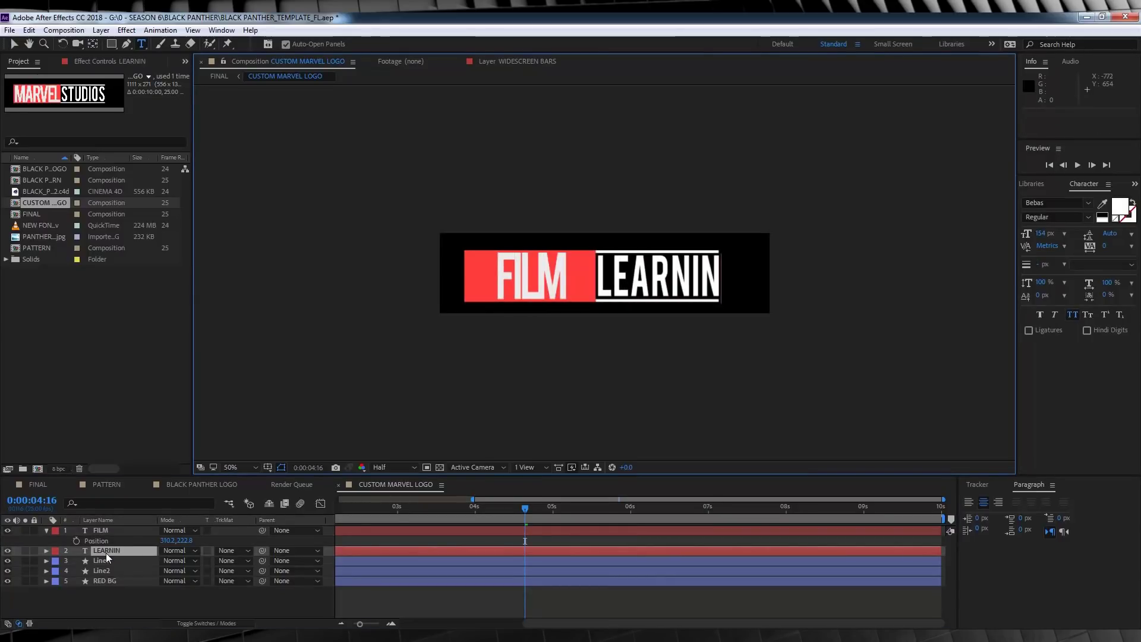
{"action": "left_click", "coordinate": [183, 594]}
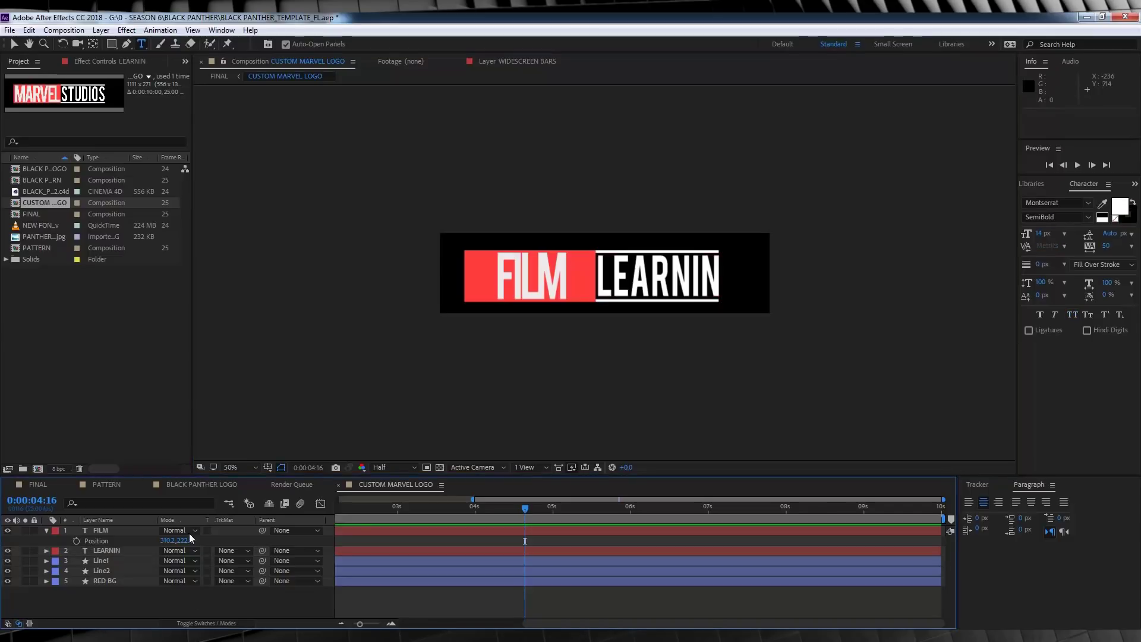
Narrow the RED BG box and shift FILM right to position 353.2,222.8.
{"action": "left_click", "coordinate": [98, 530]}
{"action": "left_click", "coordinate": [106, 581]}
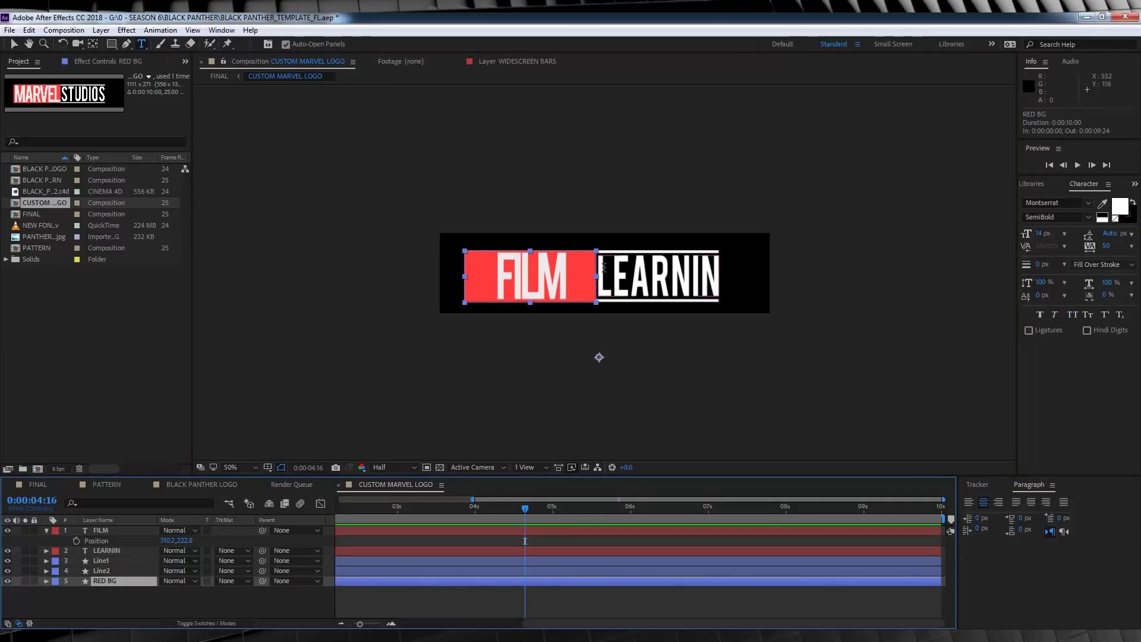
{"action": "key", "text": "v"}
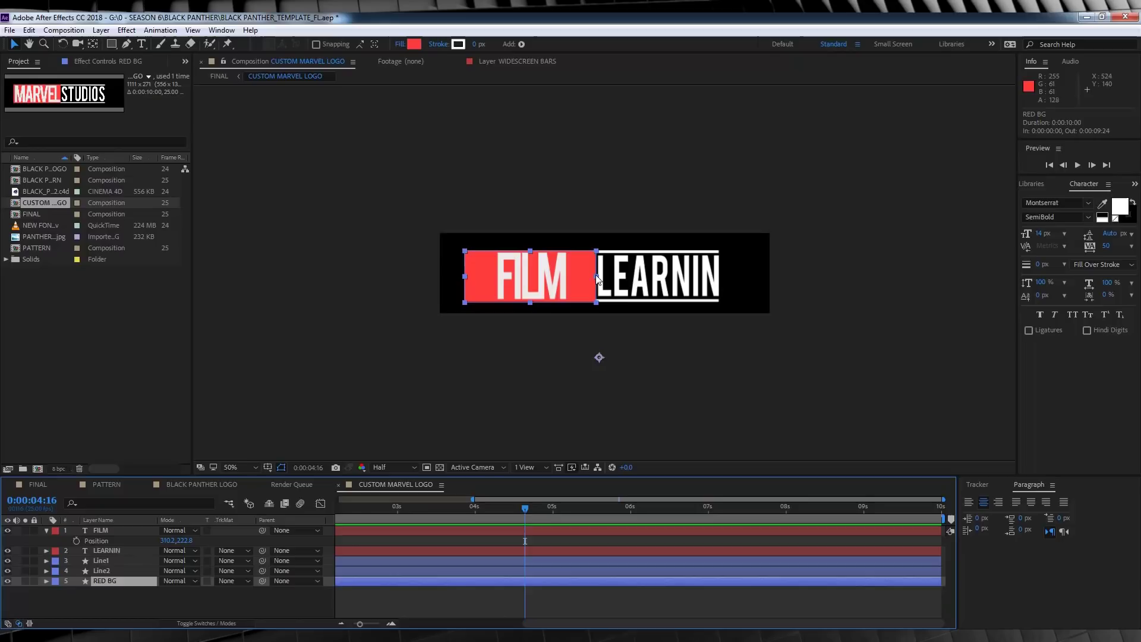
{"action": "left_click_drag", "start_coordinate": [464, 277], "coordinate": [494, 277]}
{"action": "left_click", "coordinate": [103, 530]}
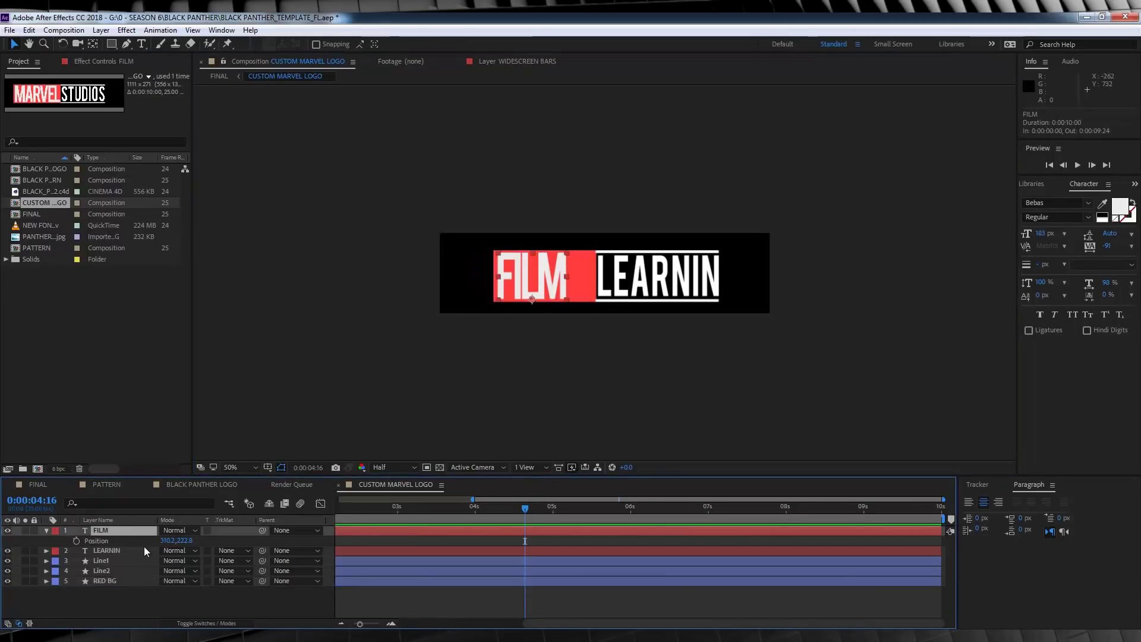
{"action": "left_click_drag", "start_coordinate": [165, 543], "coordinate": [195, 543]}
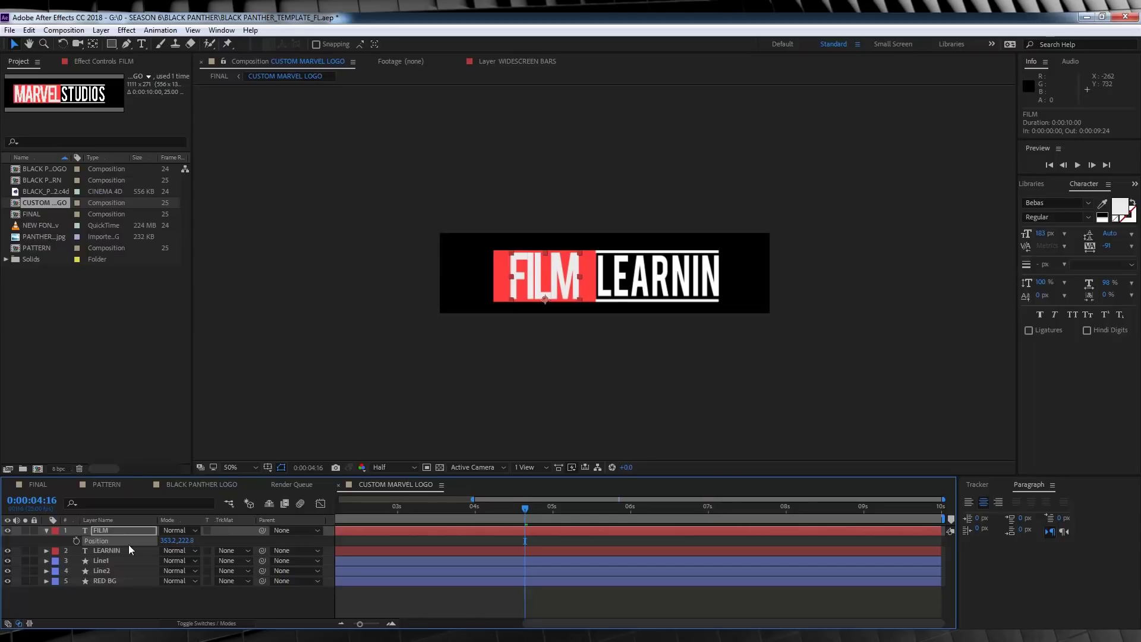
{"action": "left_click", "coordinate": [116, 581]}
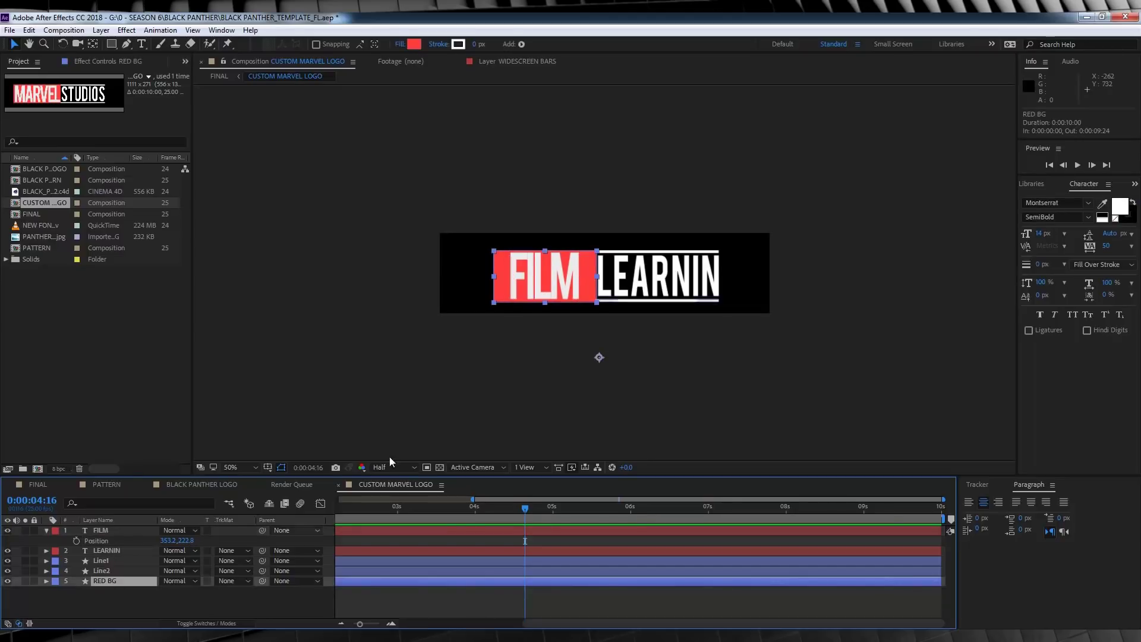
{"action": "left_click_drag", "start_coordinate": [494, 276], "coordinate": [501, 277]}
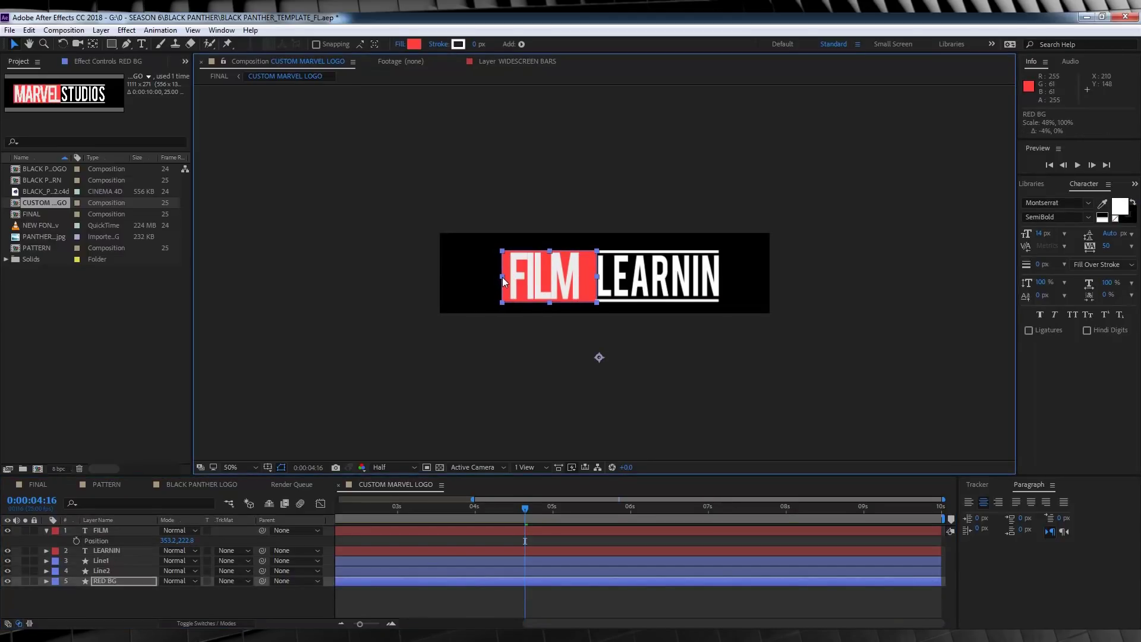
In the FINAL comp, set the MARVEL LOGO layer's Position X to 0 to centre it.
{"action": "left_click", "coordinate": [38, 484]}
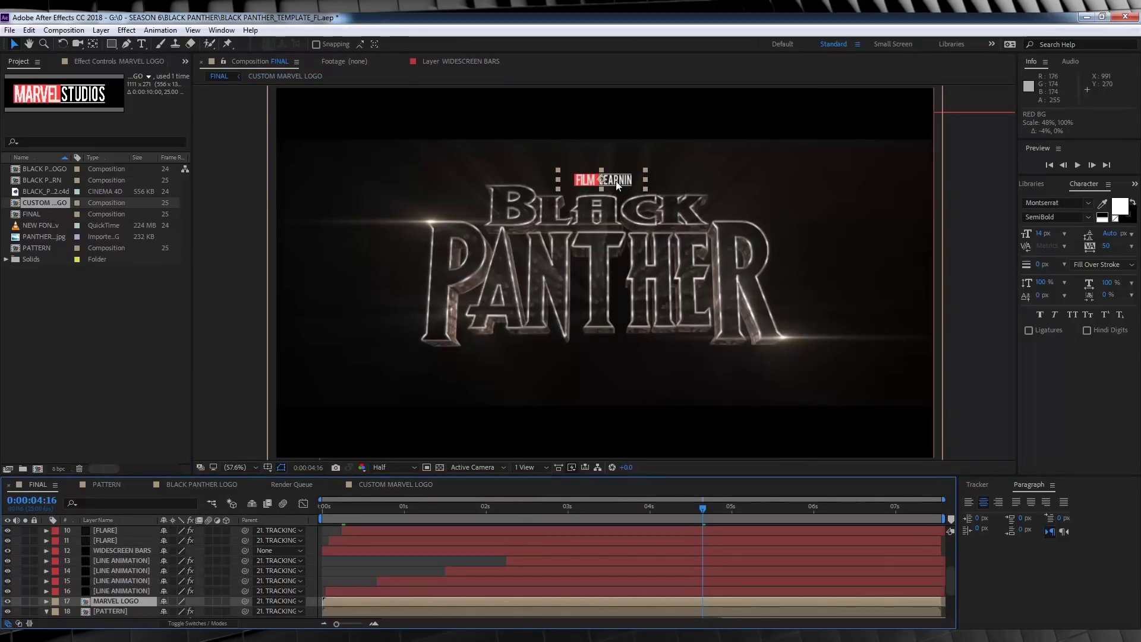
{"action": "key", "text": "p"}
{"action": "left_click_drag", "start_coordinate": [167, 617], "coordinate": [154, 613]}
{"action": "left_click", "coordinate": [340, 613]}
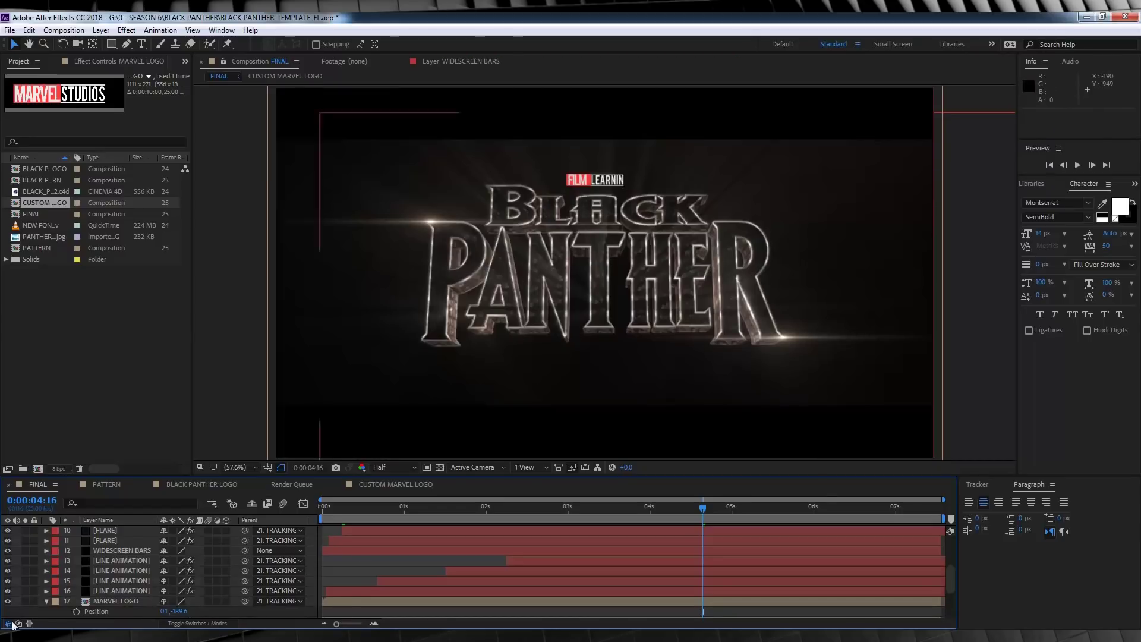
In the BLACK PANTHER LOGO precomp, hide NEW FONT.mov and show the Cinema 4D title layer.
{"action": "scroll", "coordinate": [113, 586], "scroll_direction": "down", "scroll_amount": 3}
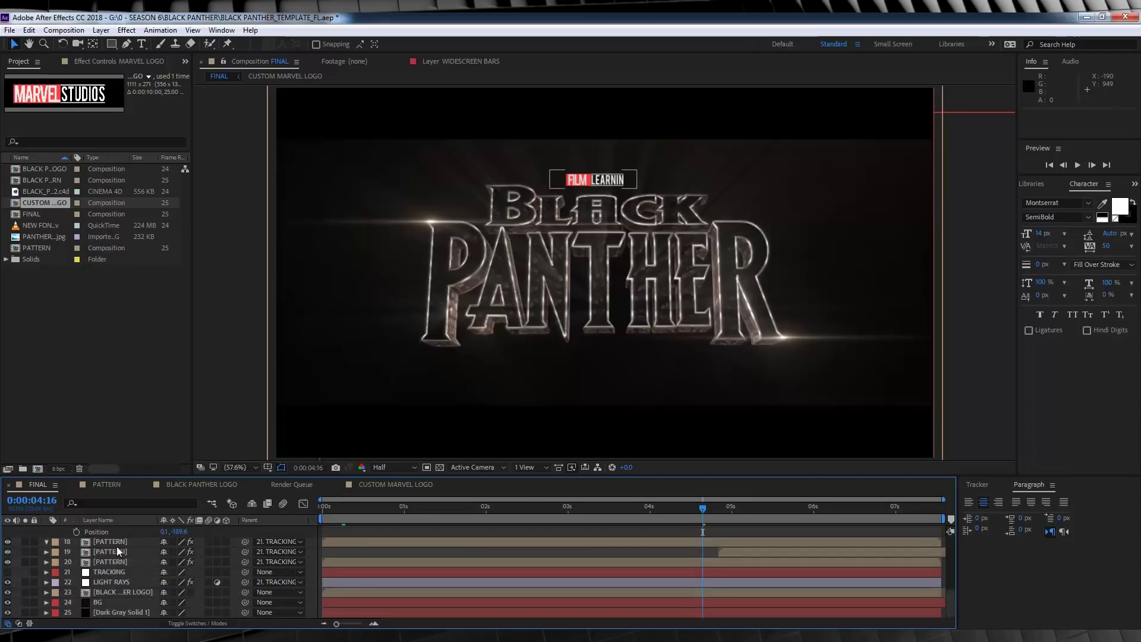
{"action": "left_click", "coordinate": [117, 591]}
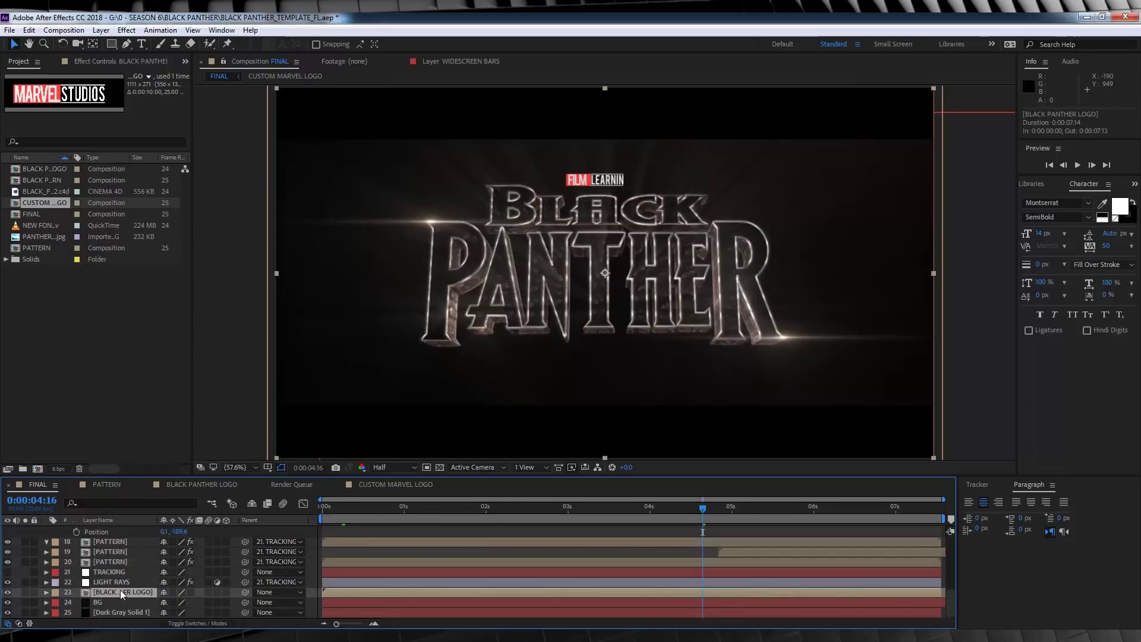
{"action": "double_click", "coordinate": [120, 589]}
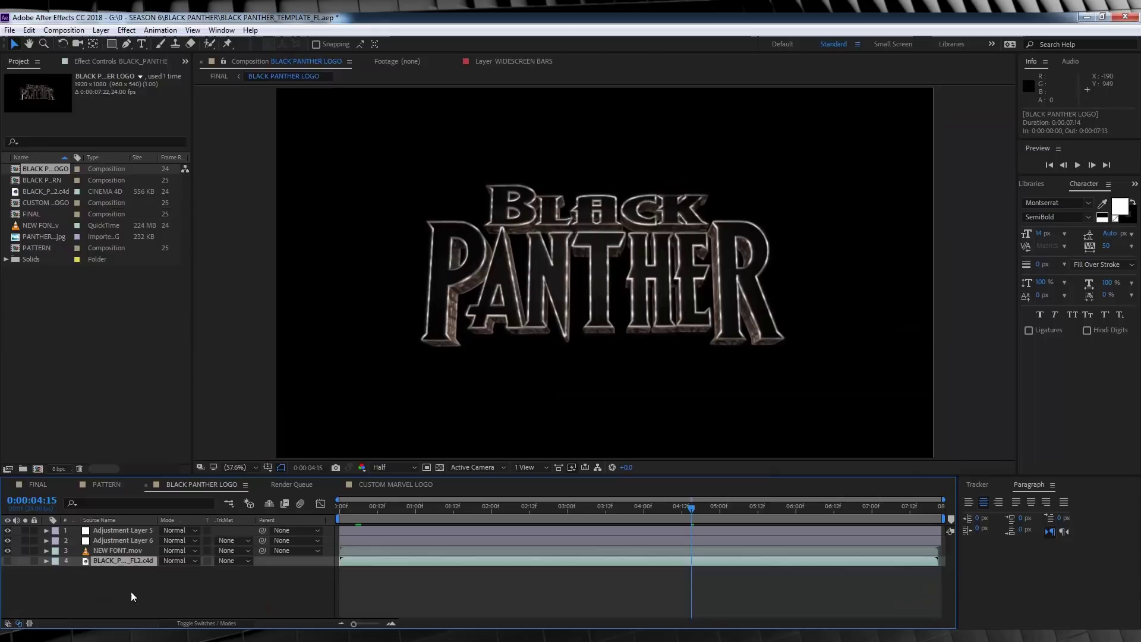
{"action": "left_click", "coordinate": [113, 560]}
{"action": "left_click", "coordinate": [112, 573]}
{"action": "left_click", "coordinate": [109, 549]}
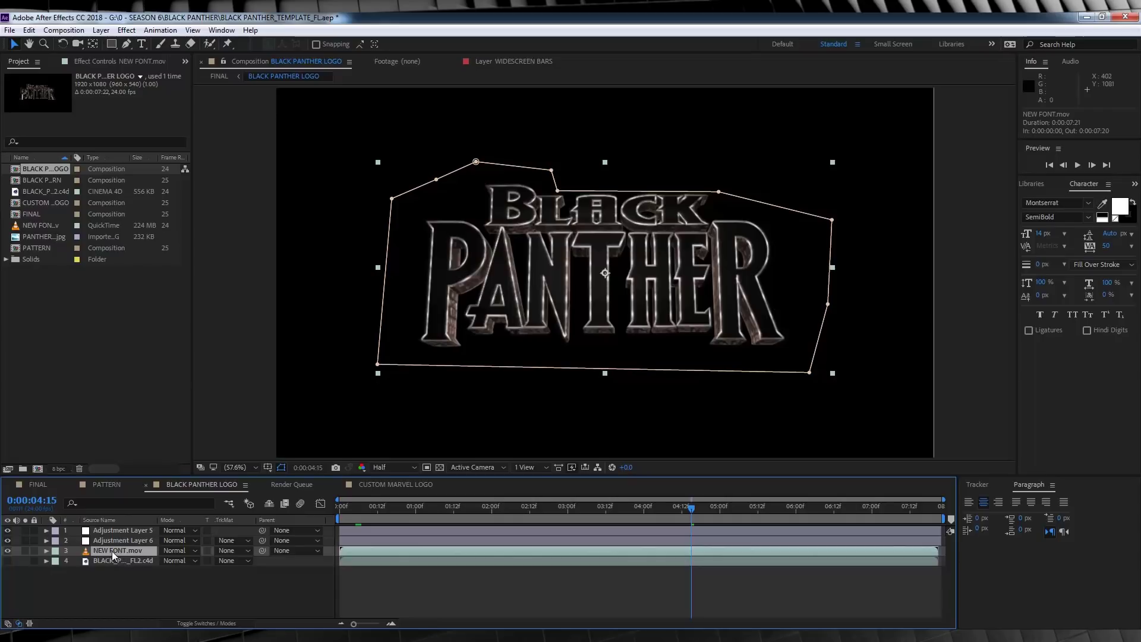
{"action": "left_click", "coordinate": [8, 551]}
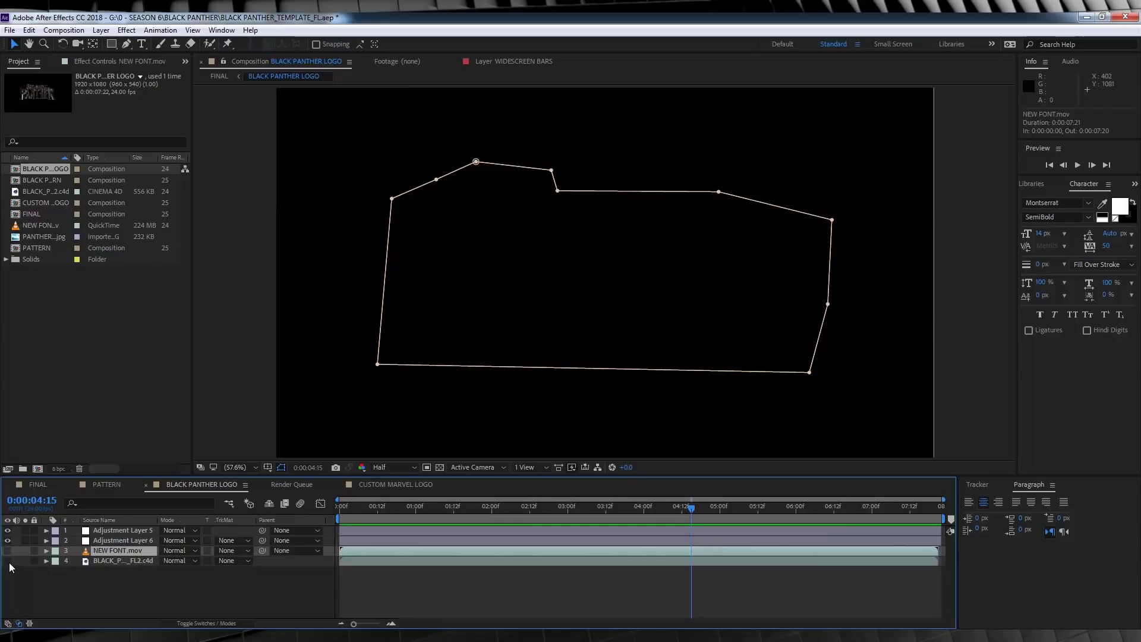
{"action": "left_click", "coordinate": [6, 561]}
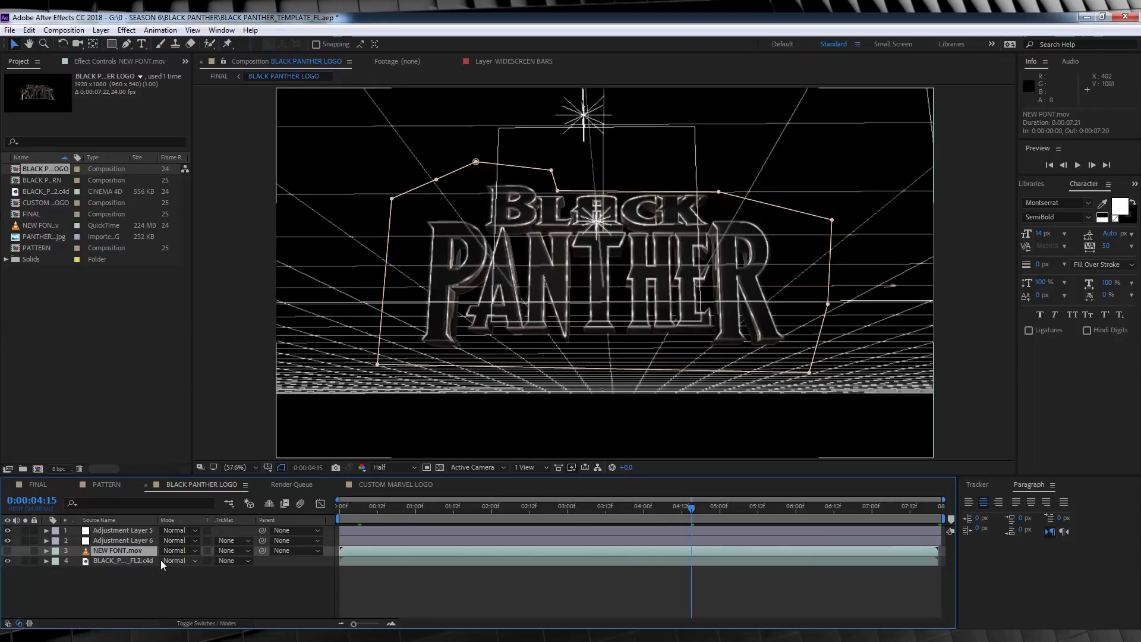
Select the BP_TT_FL.c4d source file and look for Edit Original in the Edit menu.
{"action": "left_click", "coordinate": [134, 560]}
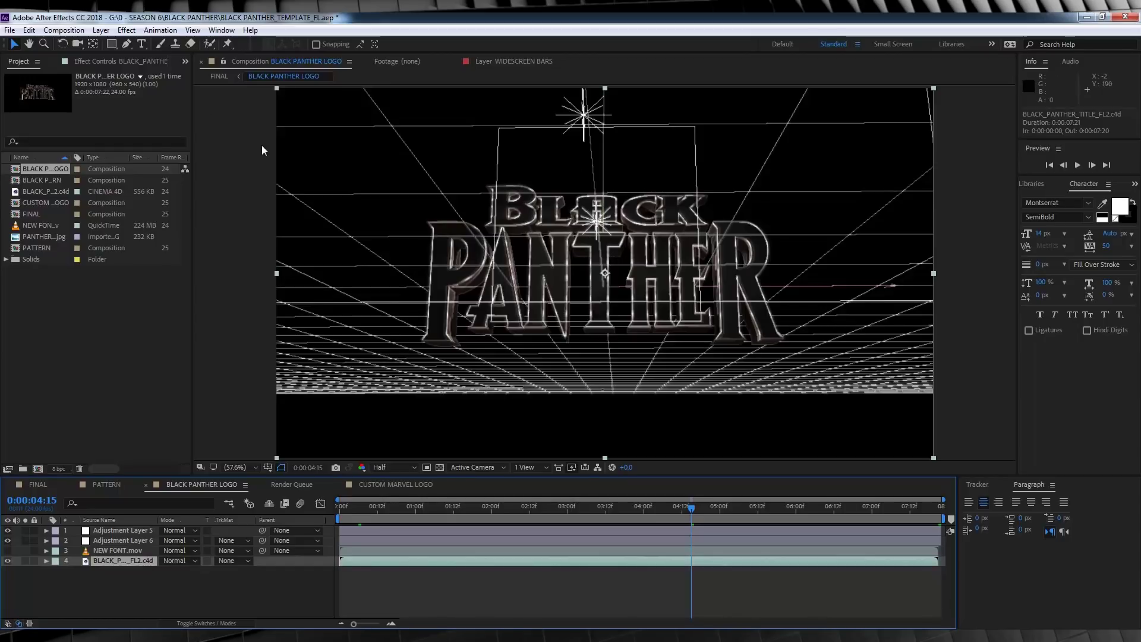
{"action": "left_click", "coordinate": [34, 189]}
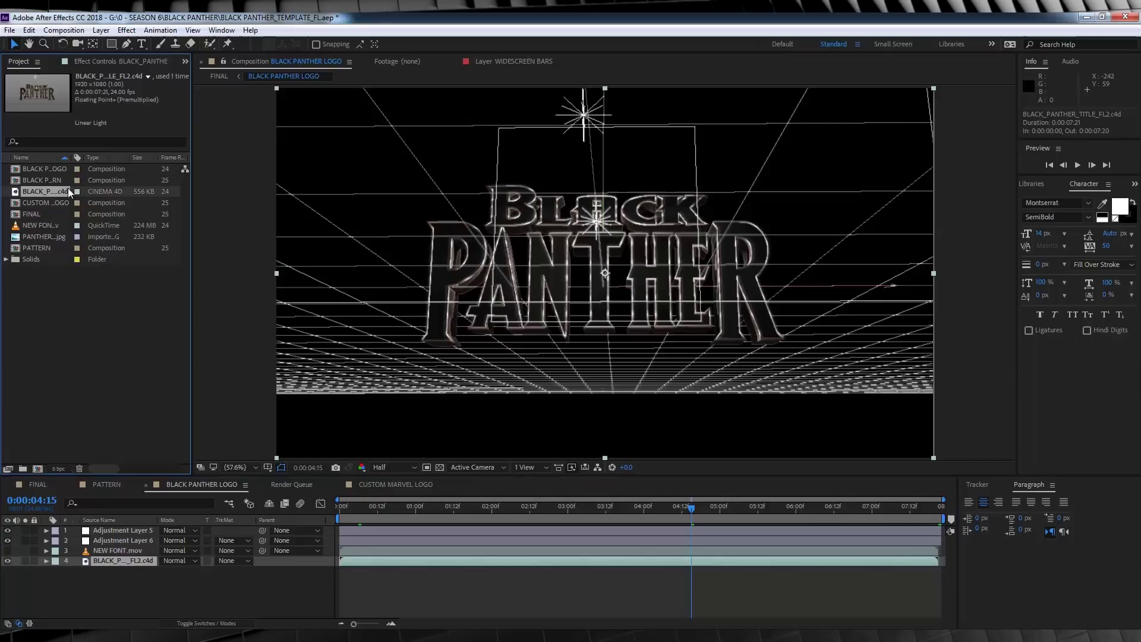
{"action": "left_click", "coordinate": [29, 30]}
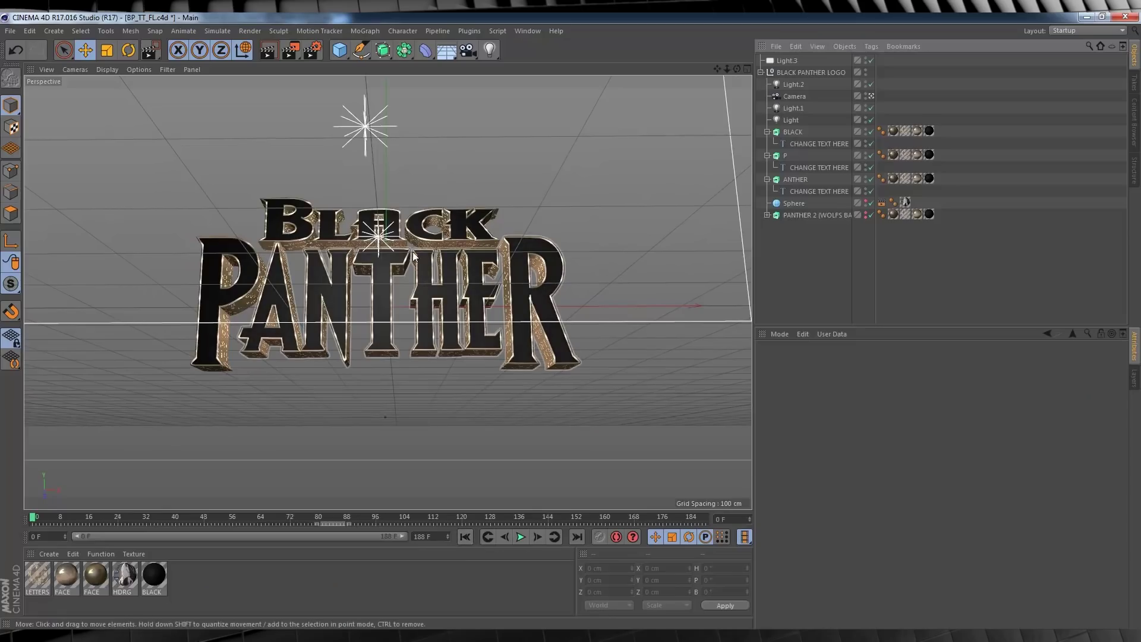
Play the BP_TT_FL.c4d title animation in Cinema 4D and then stop it.
{"action": "left_click", "coordinate": [521, 537]}
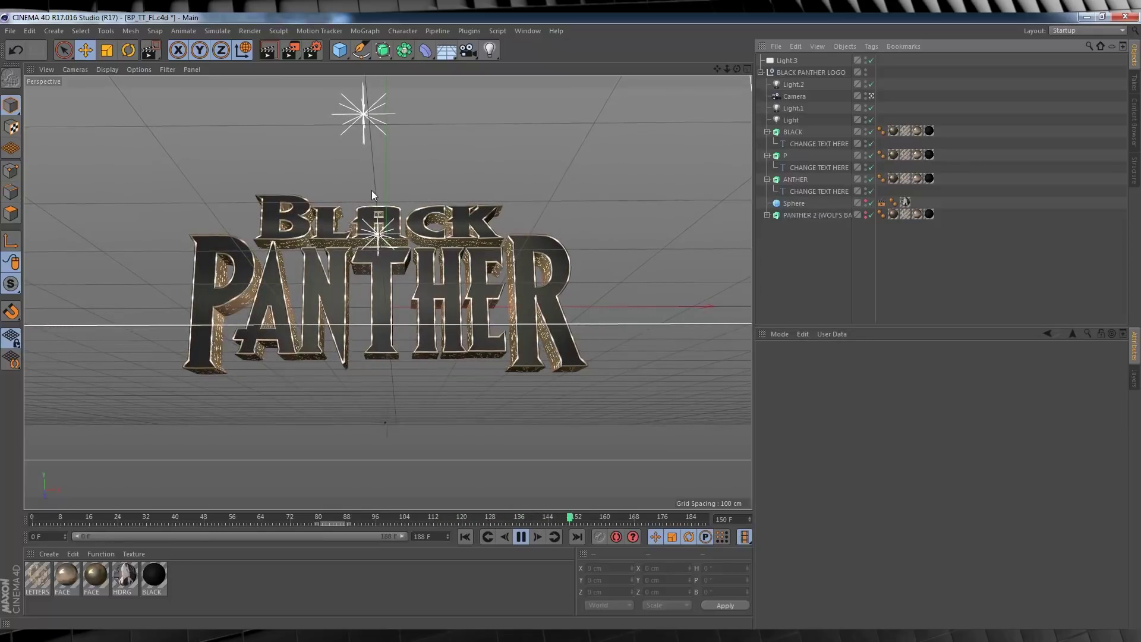
{"action": "left_click", "coordinate": [521, 538]}
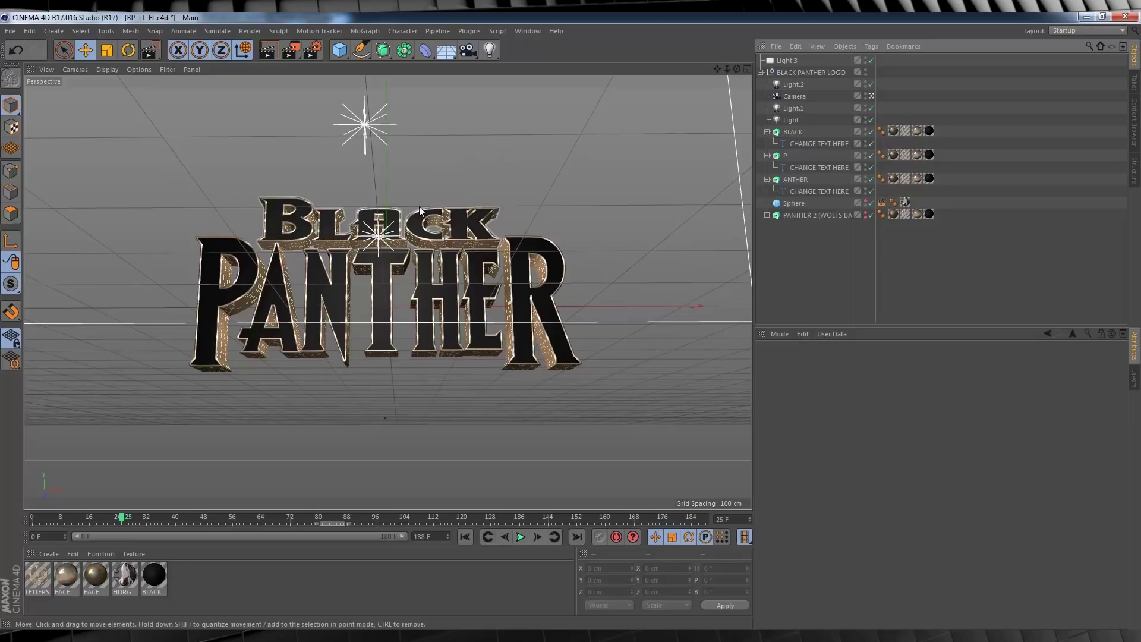
Change the top text object's word from BLACK to FILM.
{"action": "left_click", "coordinate": [812, 143]}
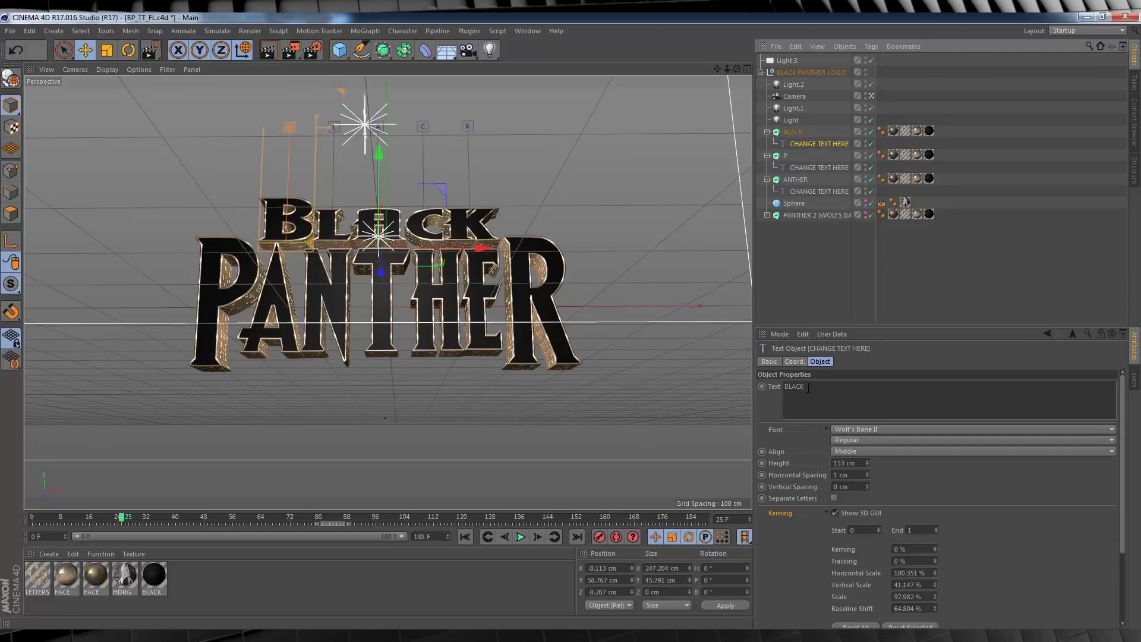
{"action": "left_click_drag", "start_coordinate": [807, 387], "coordinate": [743, 386]}
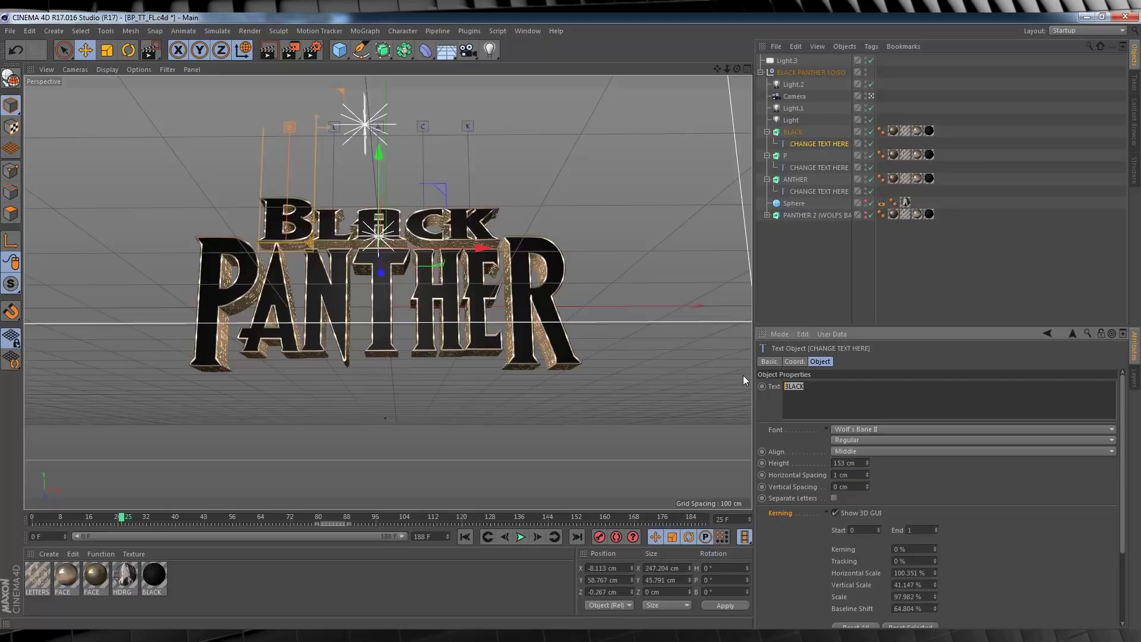
{"action": "type", "text": "FILM"}
{"action": "left_click", "coordinate": [798, 269]}
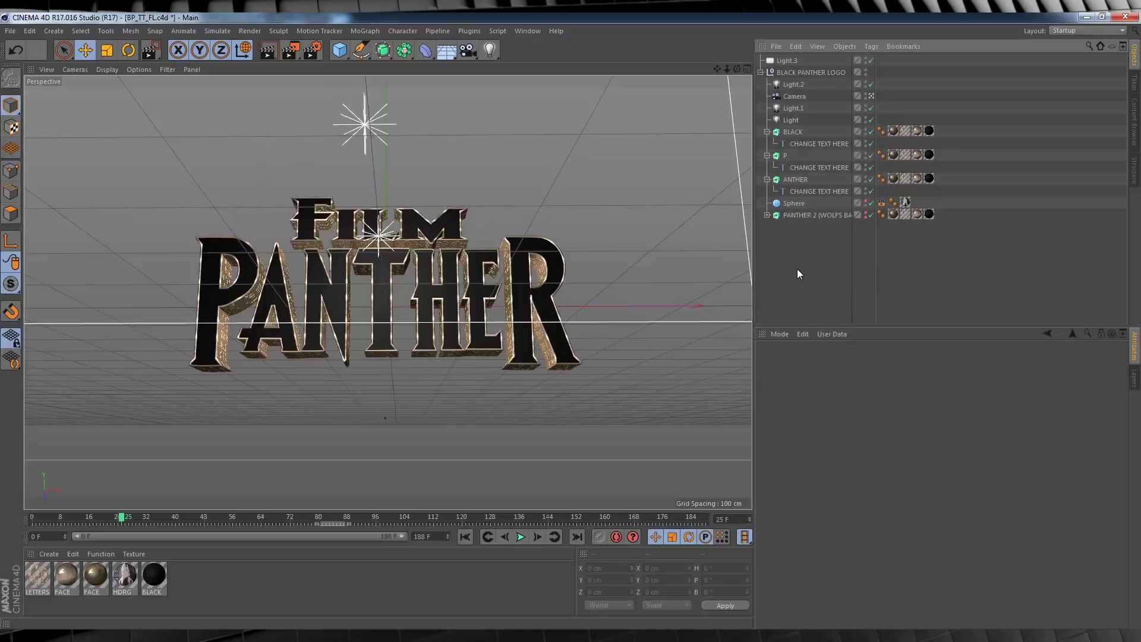
Undo the FILM edit and delete the last letters of BLACK to retype them.
{"action": "left_click", "coordinate": [793, 142]}
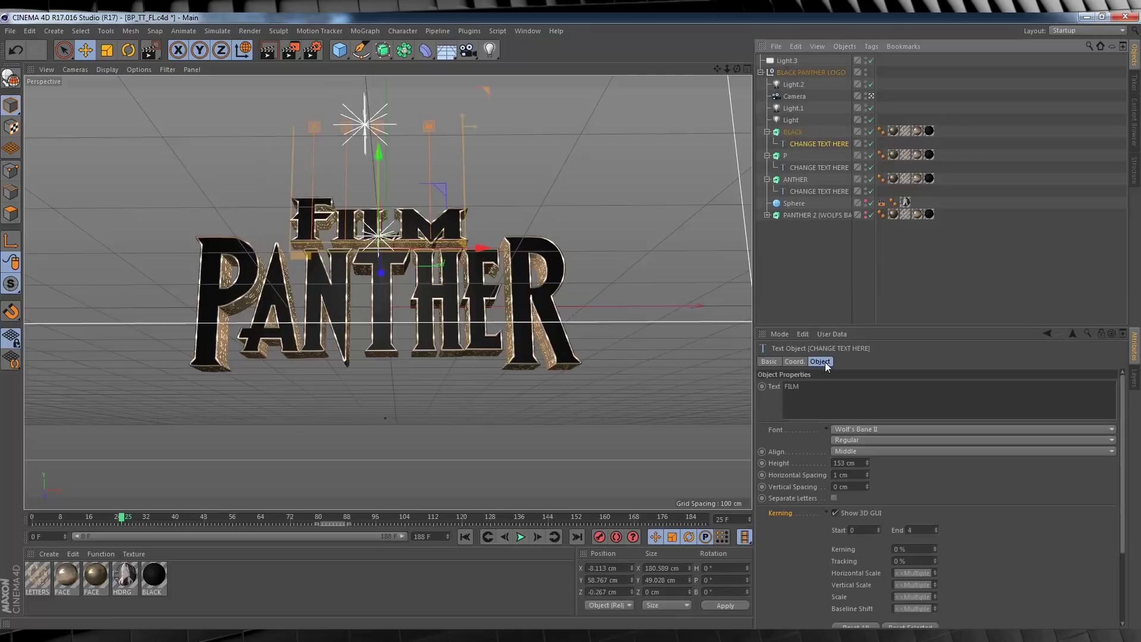
{"action": "key", "text": "ctrl+z"}
{"action": "key", "text": "ctrl+z"}
{"action": "key", "text": "ctrl+z"}
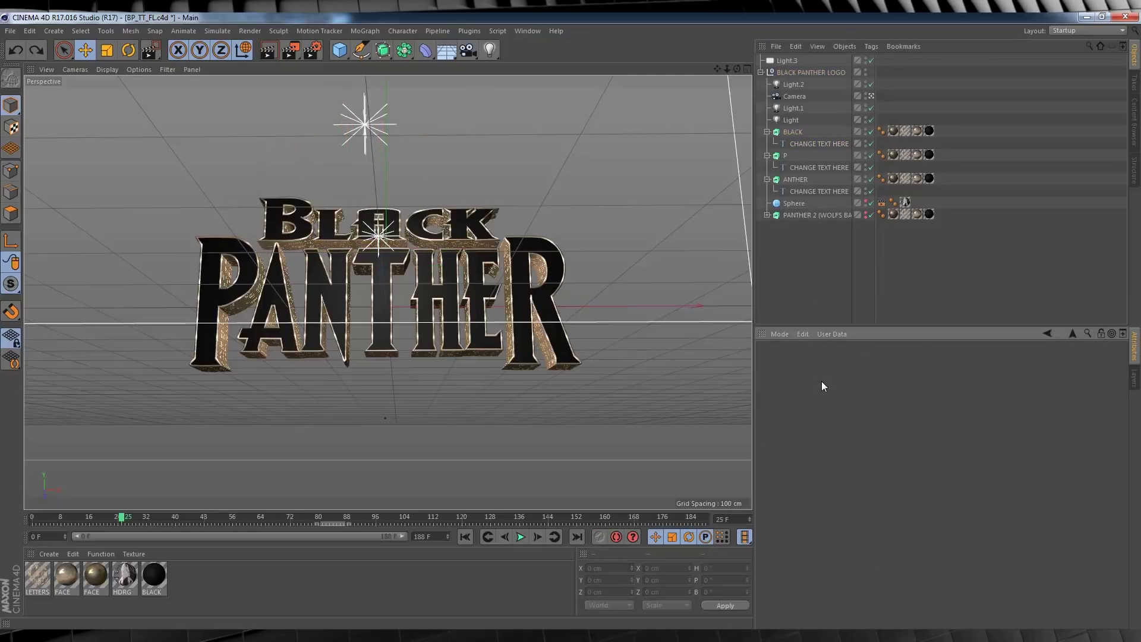
{"action": "left_click", "coordinate": [800, 145]}
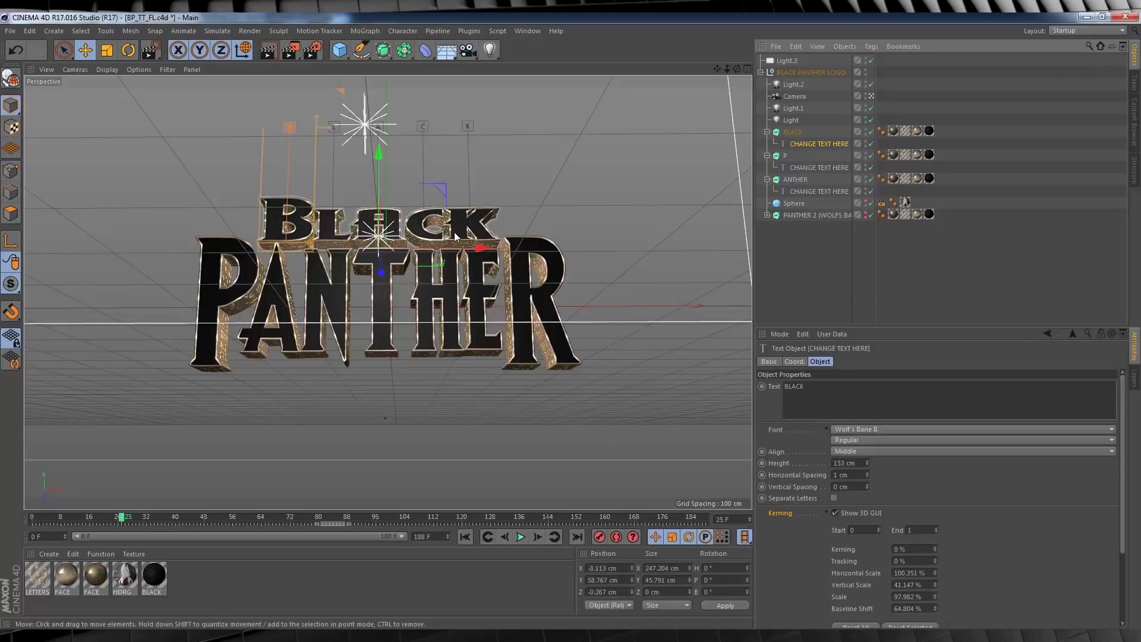
{"action": "left_click", "coordinate": [826, 385]}
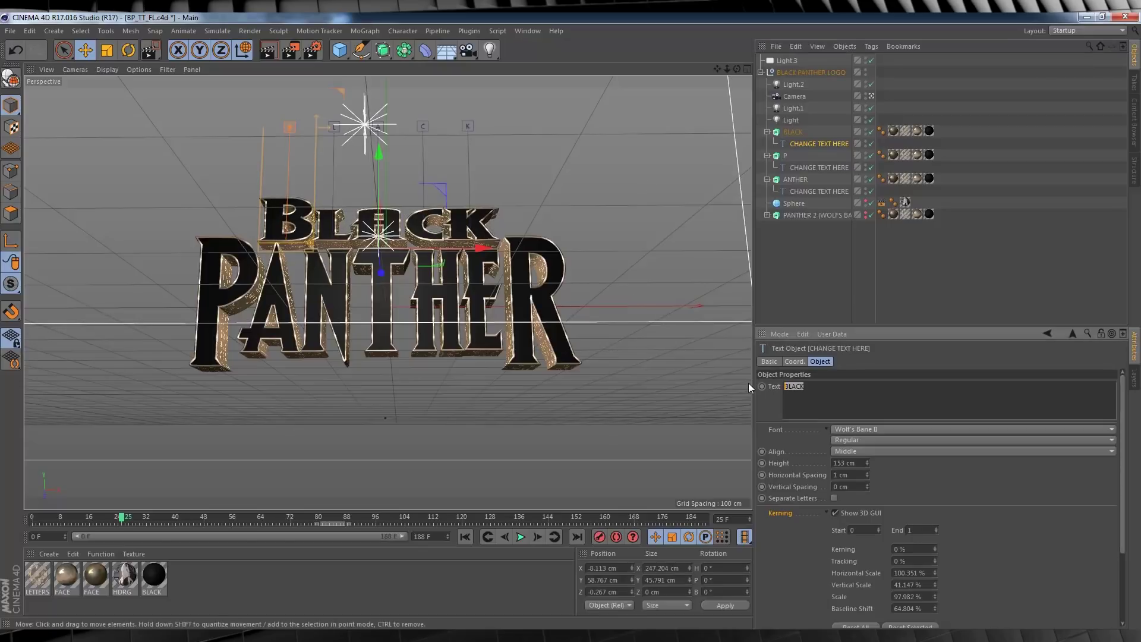
{"action": "key", "text": "BackSpace"}
{"action": "key", "text": "BackSpace"}
Finish the top word as BLACKY, pick its Y and maximize the Front view.
{"action": "type", "text": "CKY"}
{"action": "left_click", "coordinate": [816, 286]}
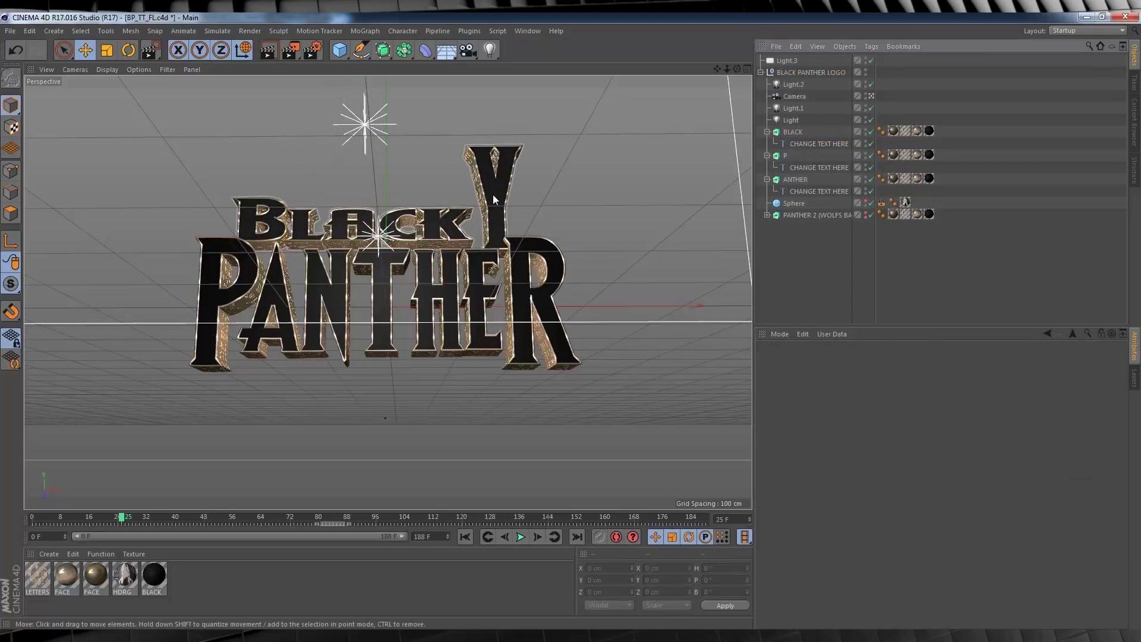
{"action": "left_click", "coordinate": [811, 143]}
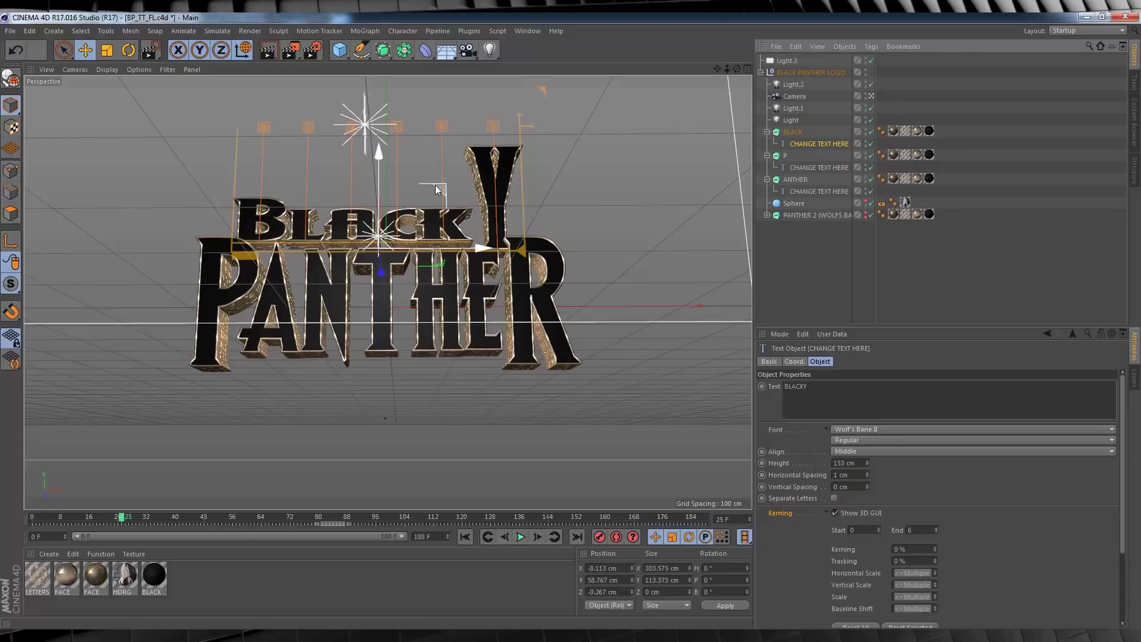
{"action": "left_click", "coordinate": [494, 126]}
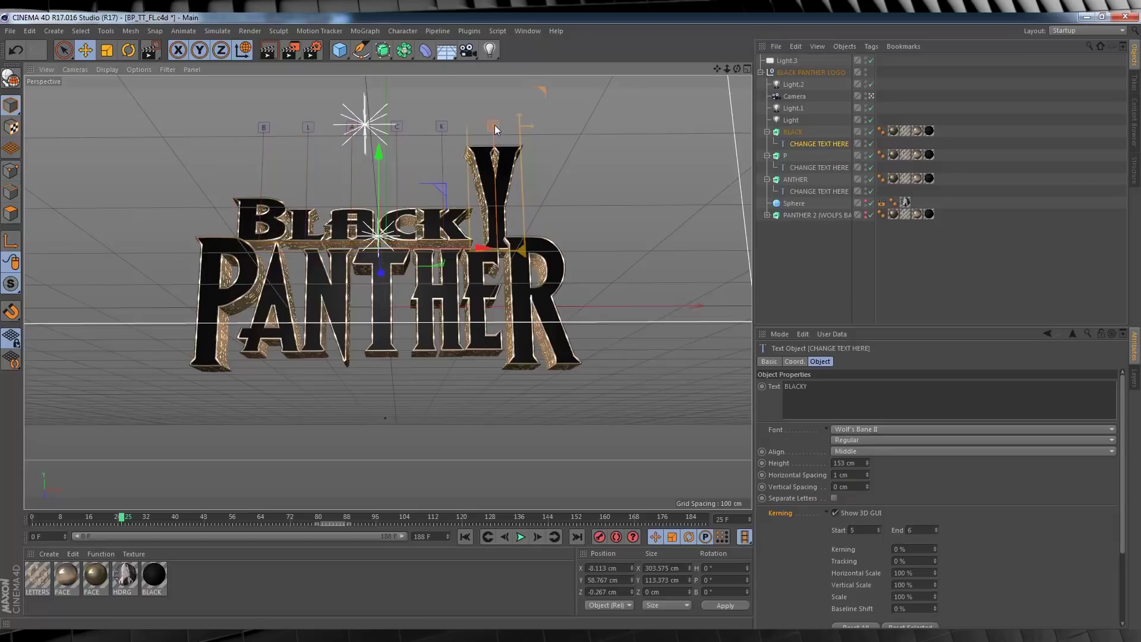
{"action": "left_click", "coordinate": [747, 68]}
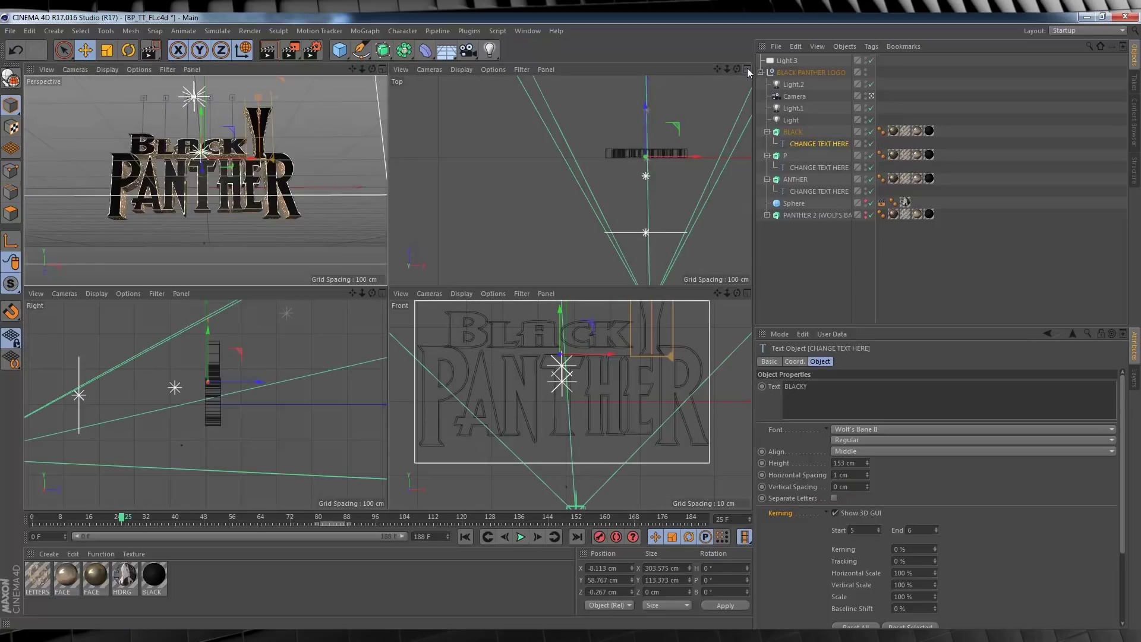
{"action": "left_click", "coordinate": [748, 293]}
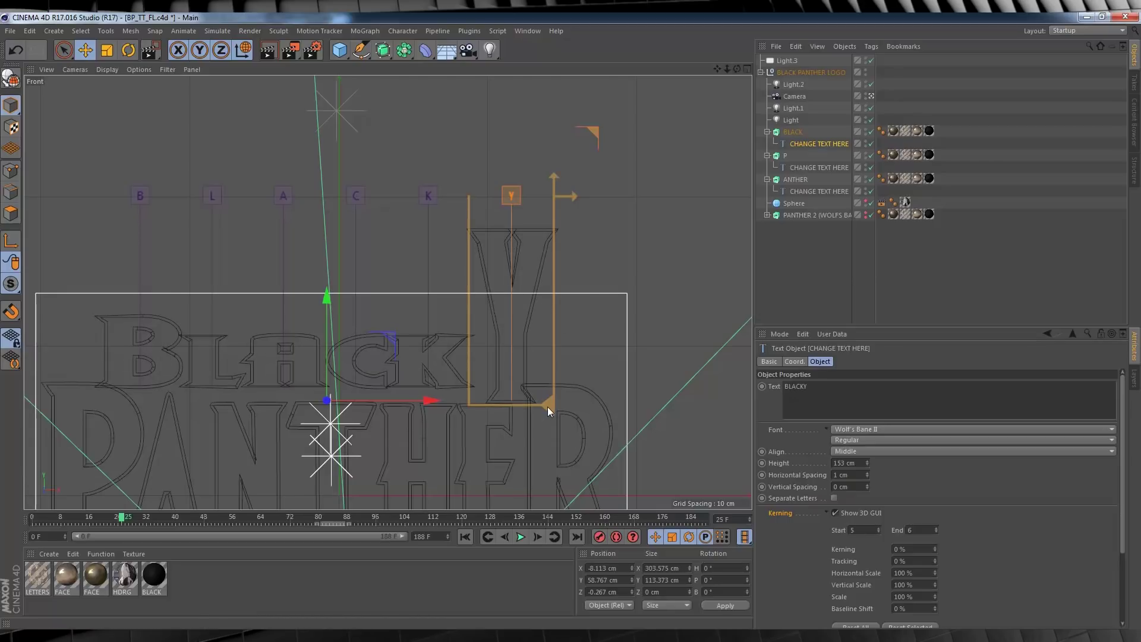
Raise the Y level with BLACK and cut its vertical scale to about 30%.
{"action": "left_click_drag", "start_coordinate": [548, 406], "coordinate": [547, 392]}
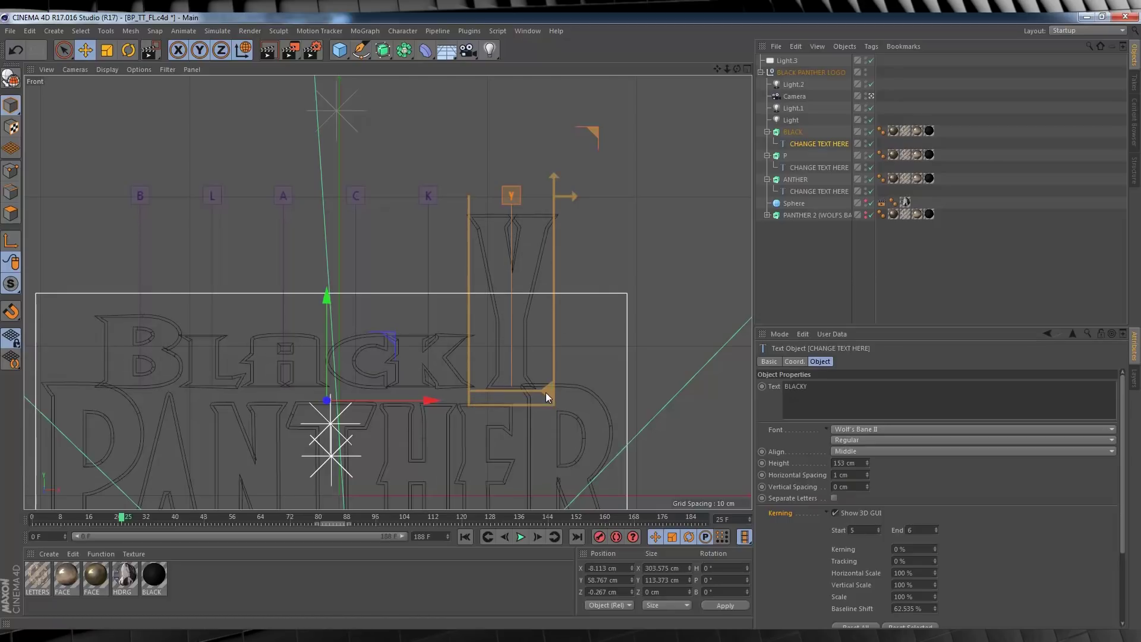
{"action": "left_click_drag", "start_coordinate": [551, 176], "coordinate": [544, 257]}
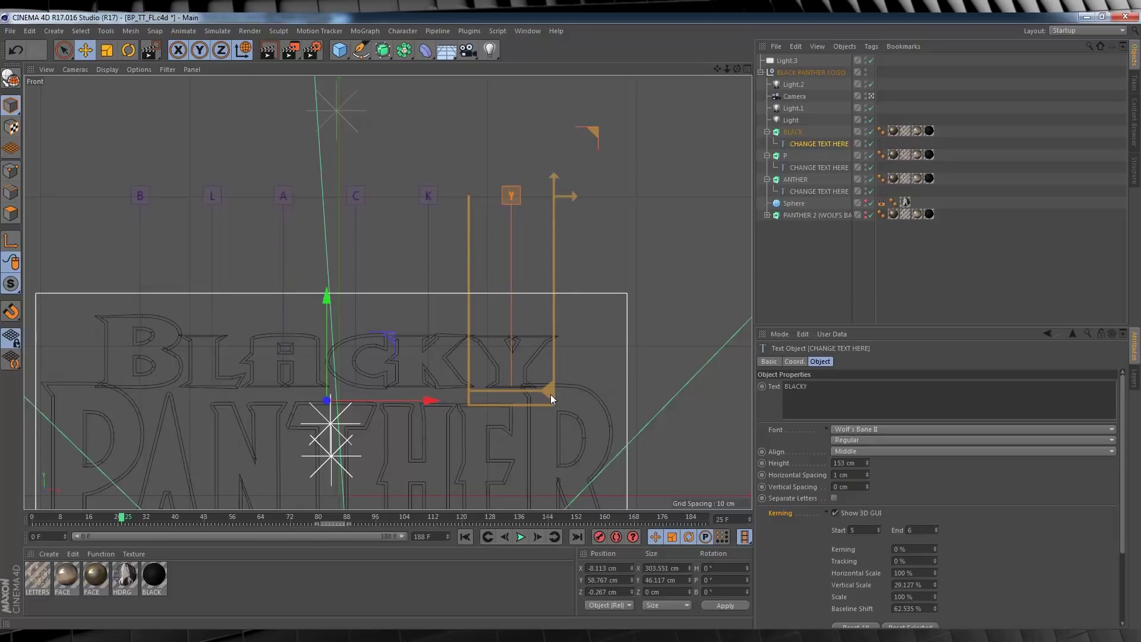
{"action": "scroll", "coordinate": [550, 394], "scroll_direction": "up", "scroll_amount": 2}
{"action": "scroll", "coordinate": [525, 394], "scroll_direction": "up", "scroll_amount": 2}
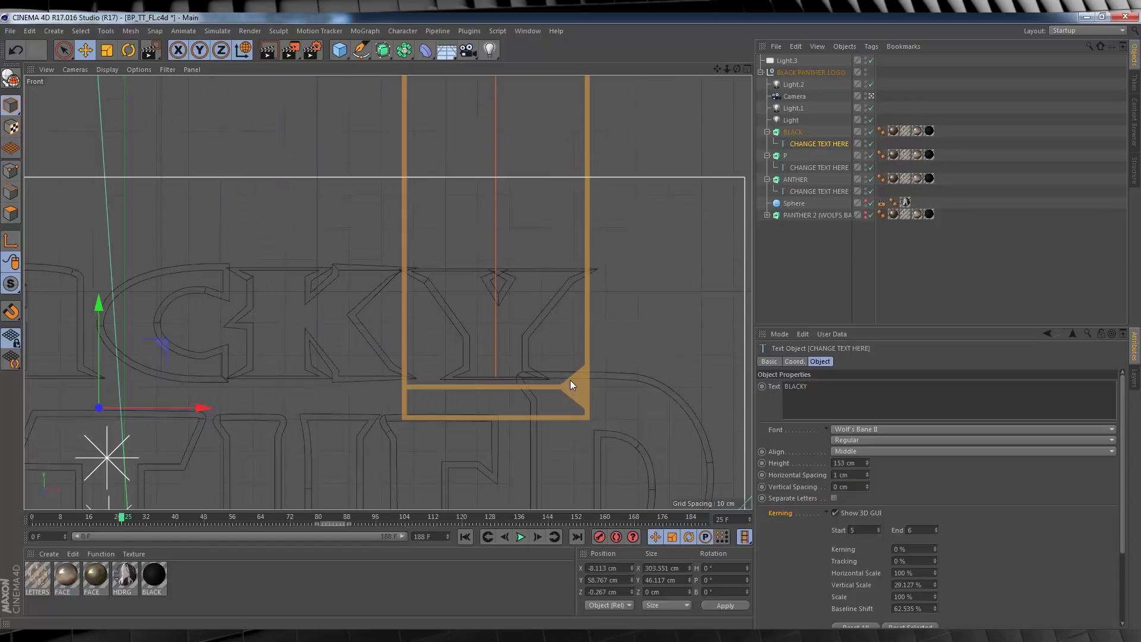
{"action": "scroll", "coordinate": [569, 368], "scroll_direction": "down", "scroll_amount": 3}
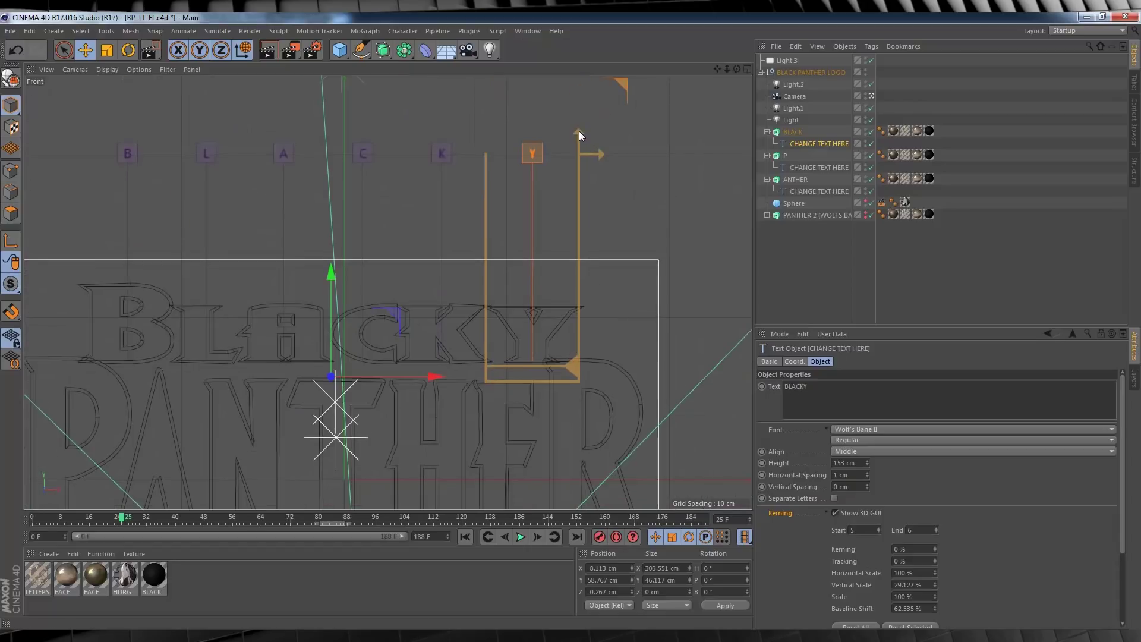
{"action": "left_click_drag", "start_coordinate": [579, 130], "coordinate": [578, 130]}
Switch to the Perspective view and hide the separate P letter object.
{"action": "left_click", "coordinate": [747, 69]}
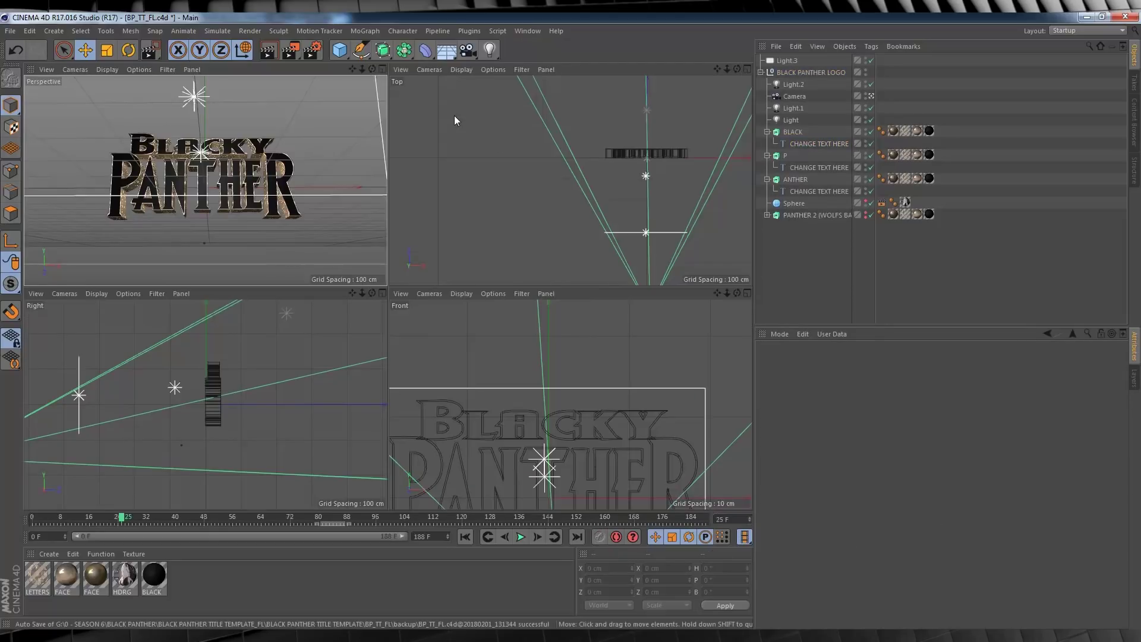
{"action": "left_click", "coordinate": [384, 69]}
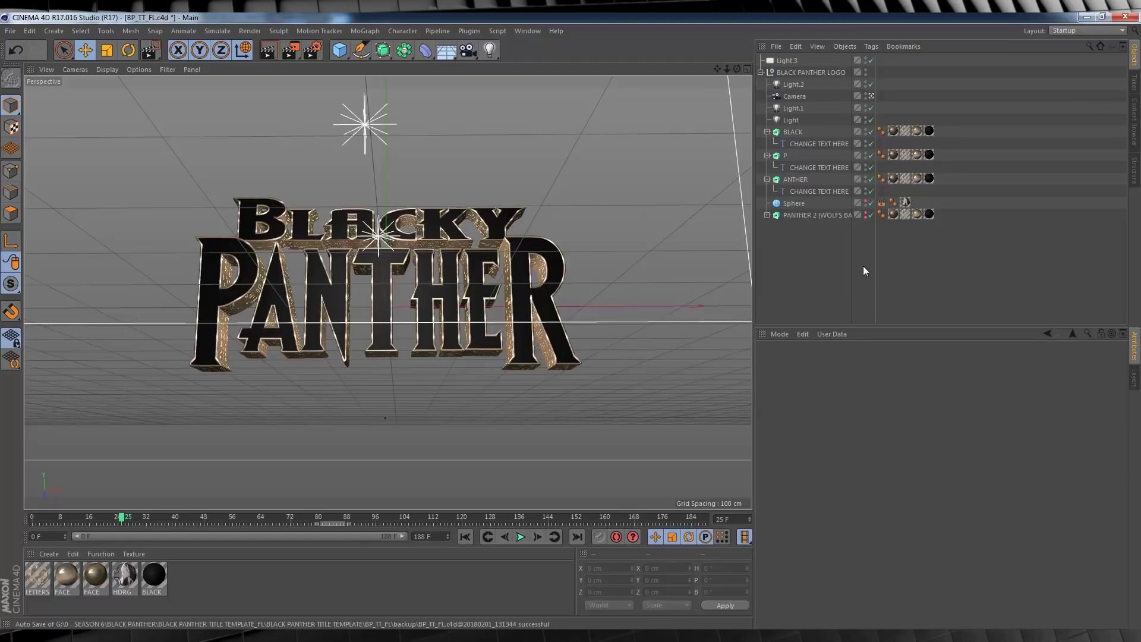
{"action": "left_click", "coordinate": [814, 167]}
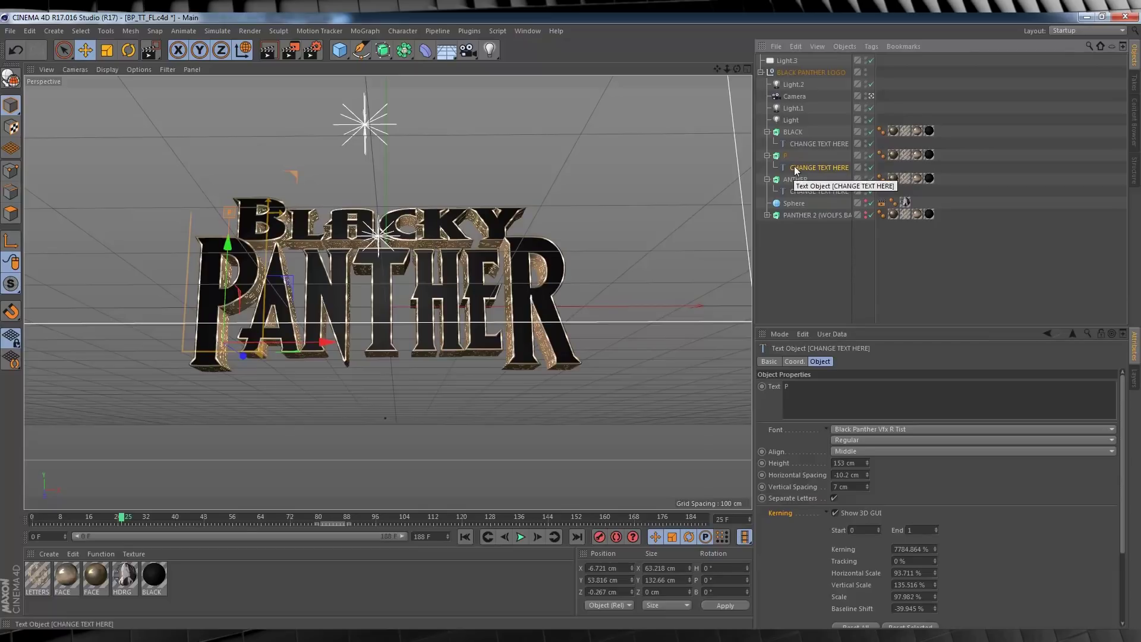
{"action": "left_click", "coordinate": [866, 154]}
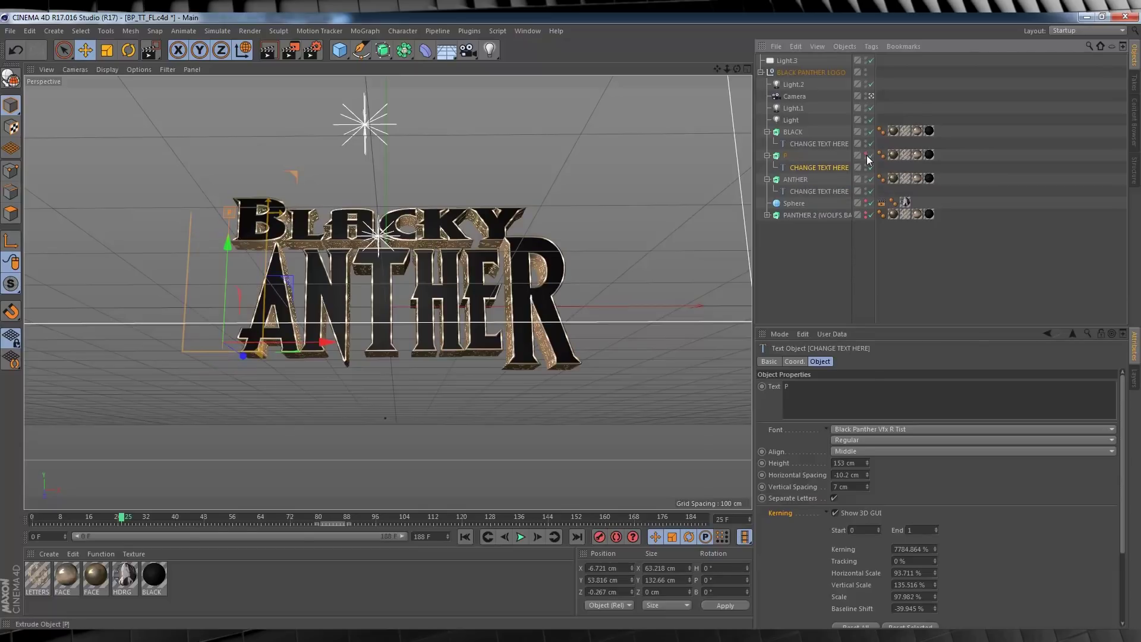
Retype the lower word ANTHER as GRANTER and pick its E for adjustment.
{"action": "left_click", "coordinate": [807, 191]}
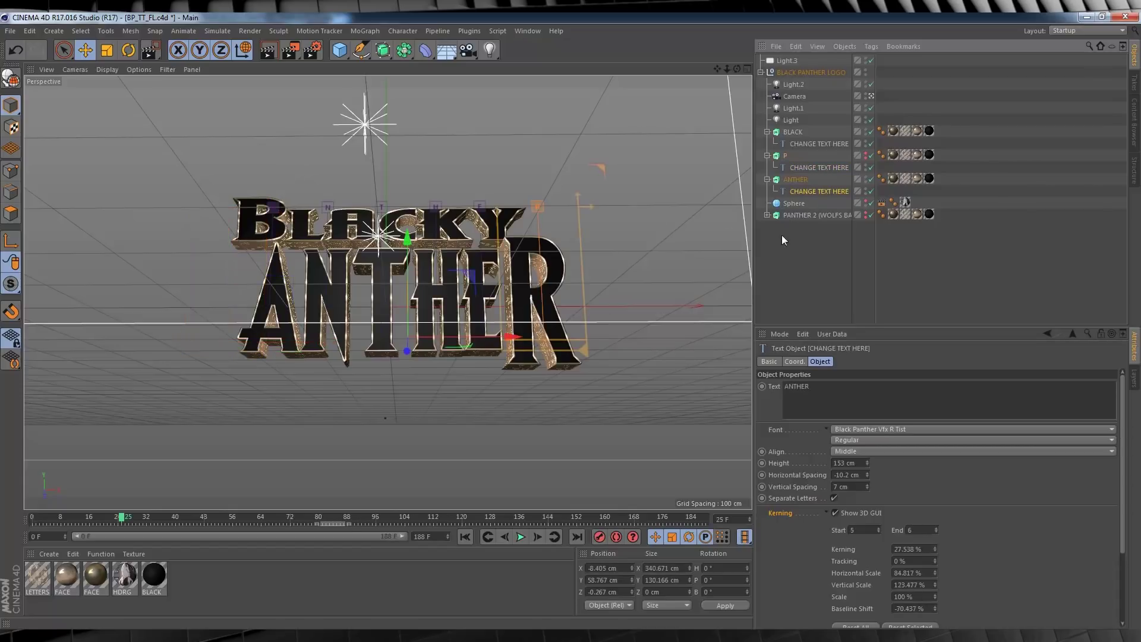
{"action": "double_click", "coordinate": [796, 387]}
{"action": "type", "text": "GRANTER"}
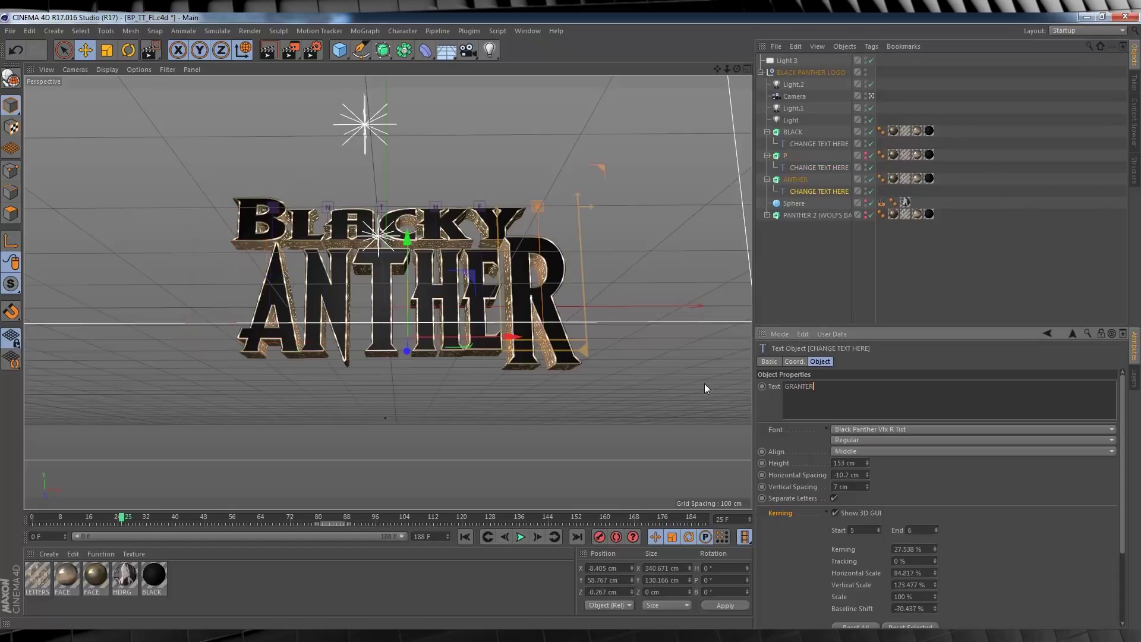
{"action": "left_click", "coordinate": [795, 179]}
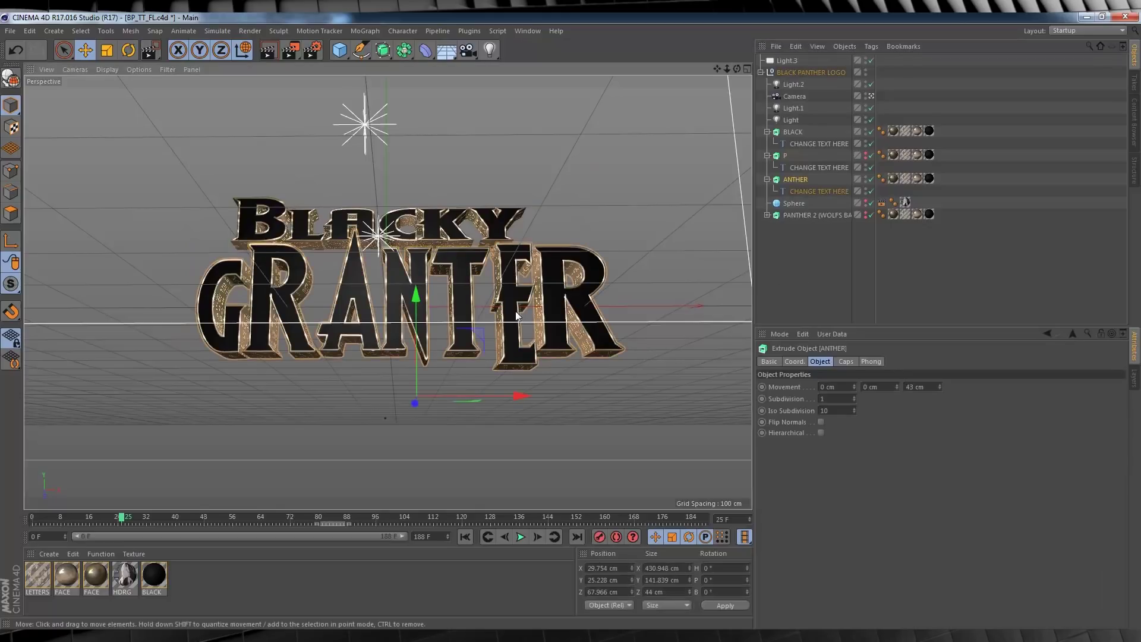
{"action": "left_click", "coordinate": [805, 192]}
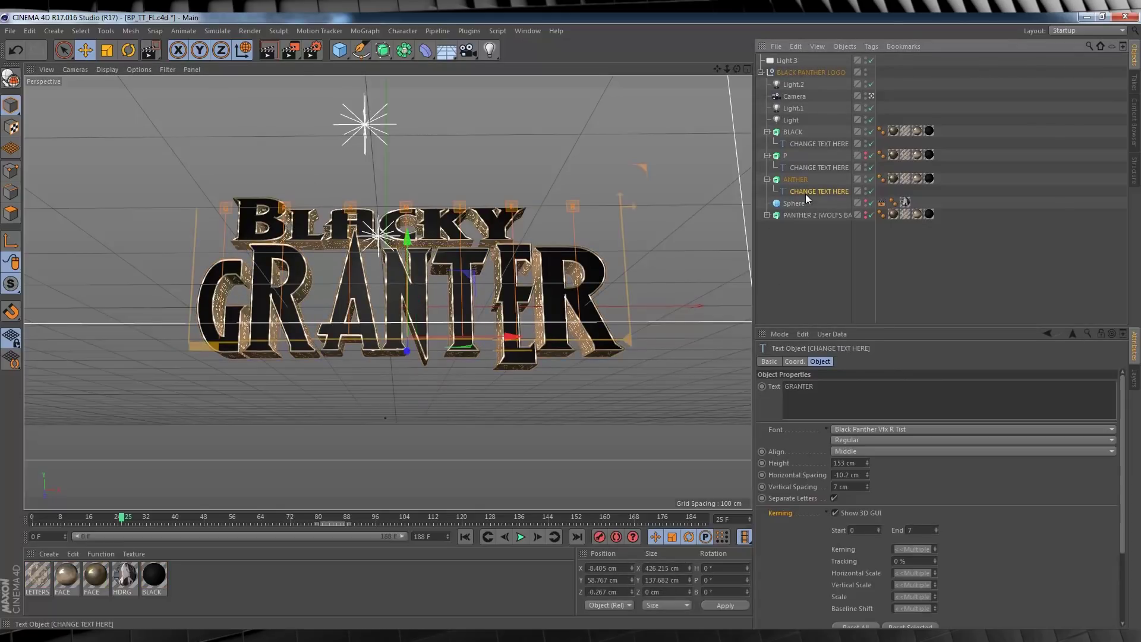
{"action": "left_click", "coordinate": [512, 211]}
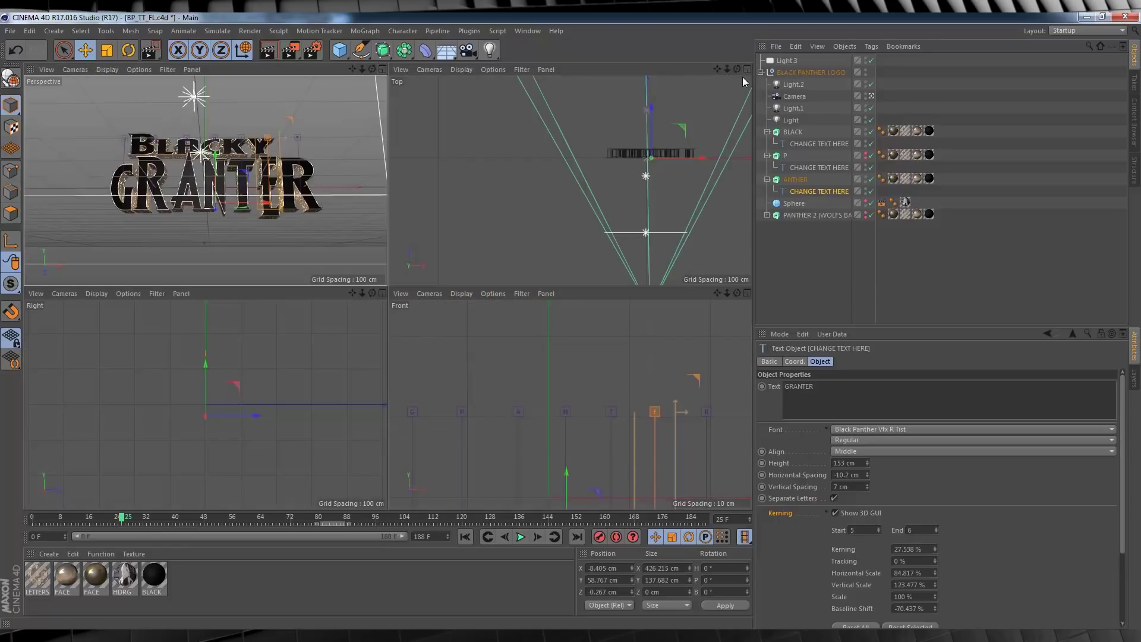
{"action": "left_click", "coordinate": [747, 69]}
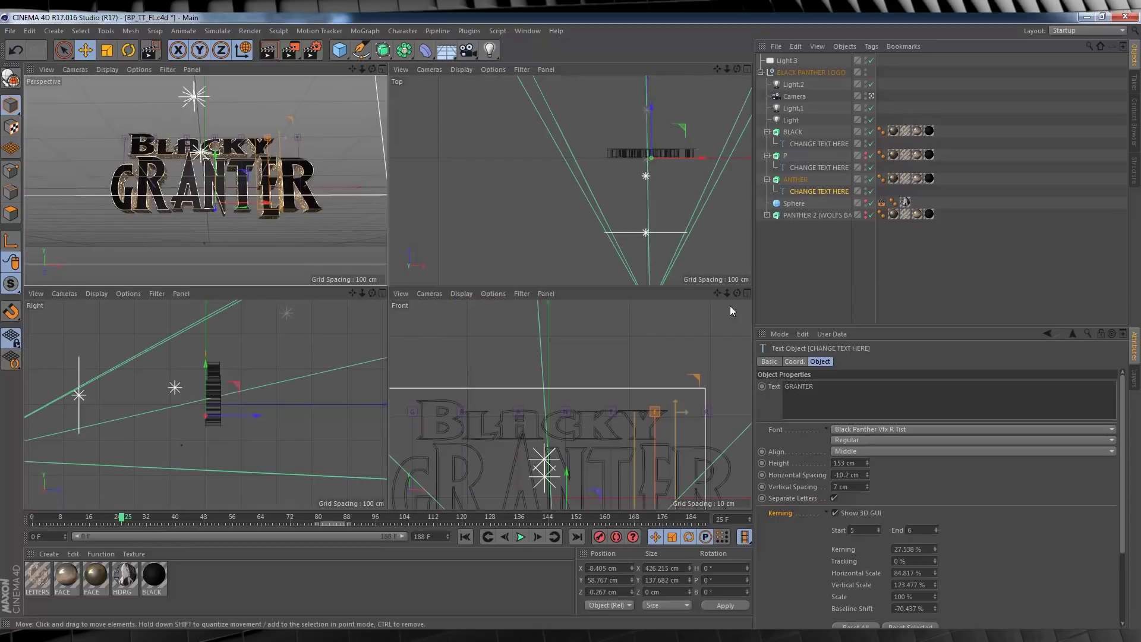
In the Front view, shrink GRANTER's E to match the other letters.
{"action": "left_click", "coordinate": [747, 293]}
{"action": "left_click_drag", "start_coordinate": [727, 69], "coordinate": [708, 70]}
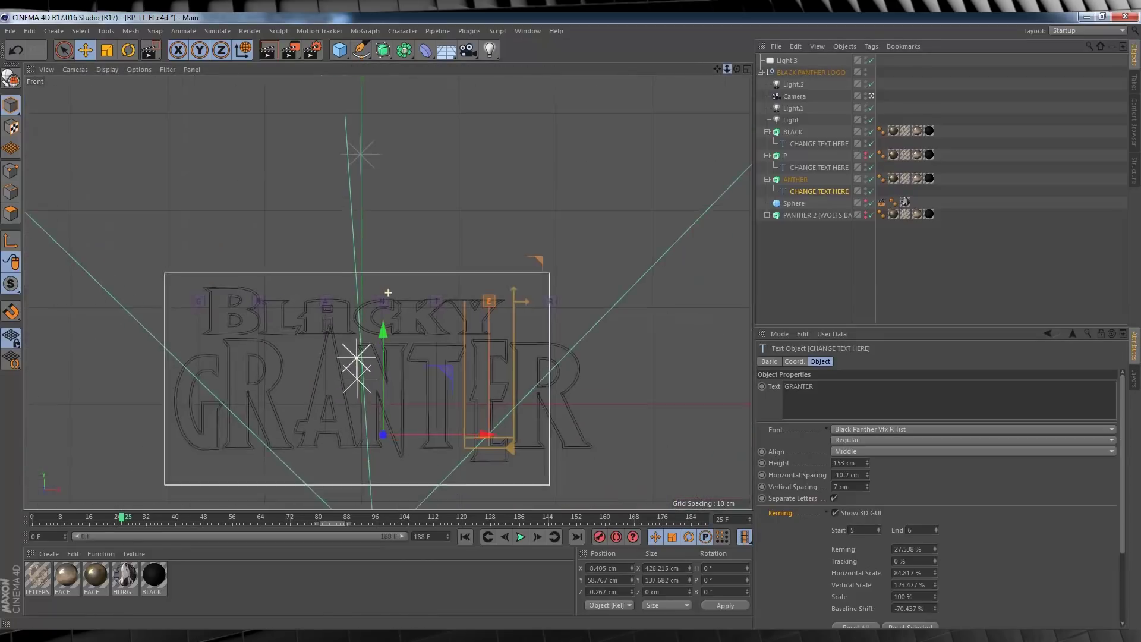
{"action": "scroll", "coordinate": [505, 441], "scroll_direction": "up", "scroll_amount": 2}
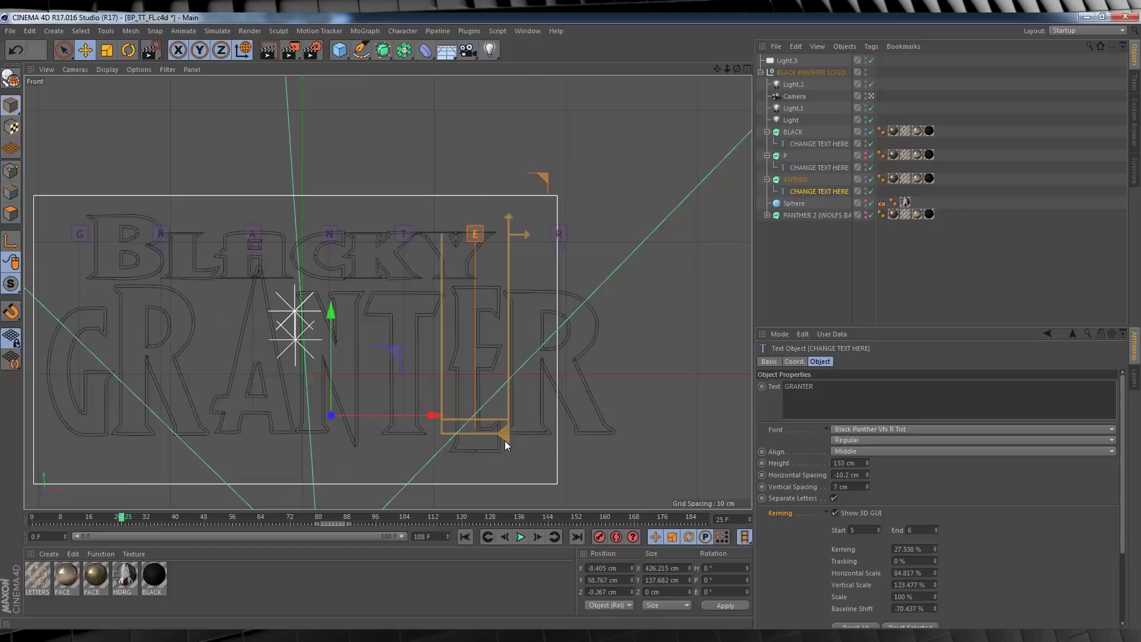
{"action": "left_click_drag", "start_coordinate": [505, 441], "coordinate": [505, 418]}
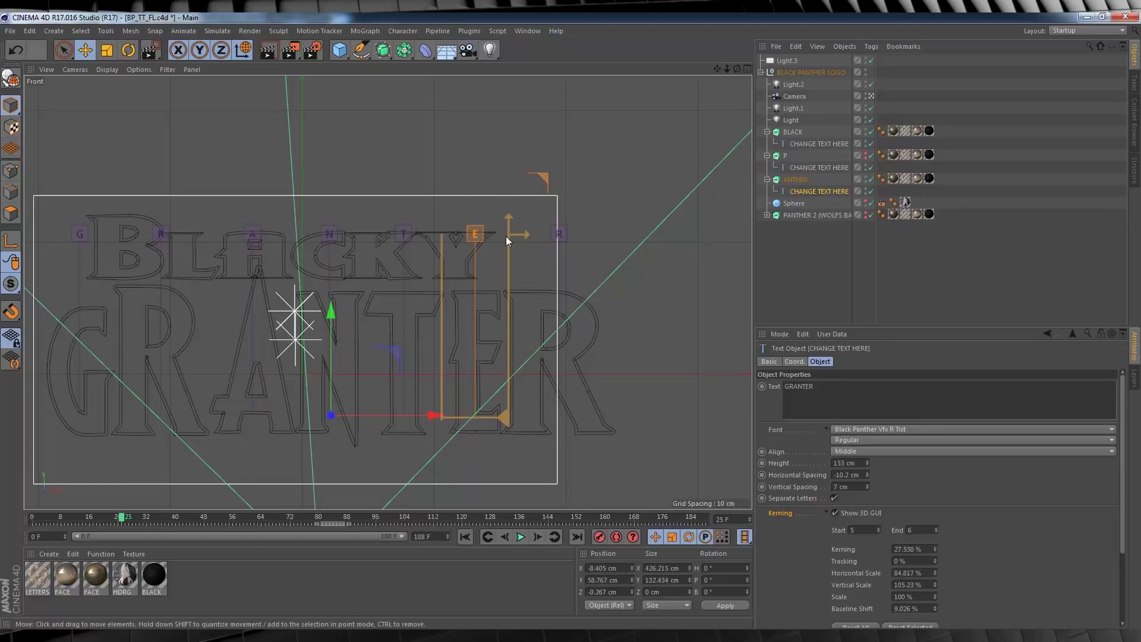
{"action": "left_click_drag", "start_coordinate": [505, 236], "coordinate": [506, 238]}
{"action": "left_click", "coordinate": [583, 312]}
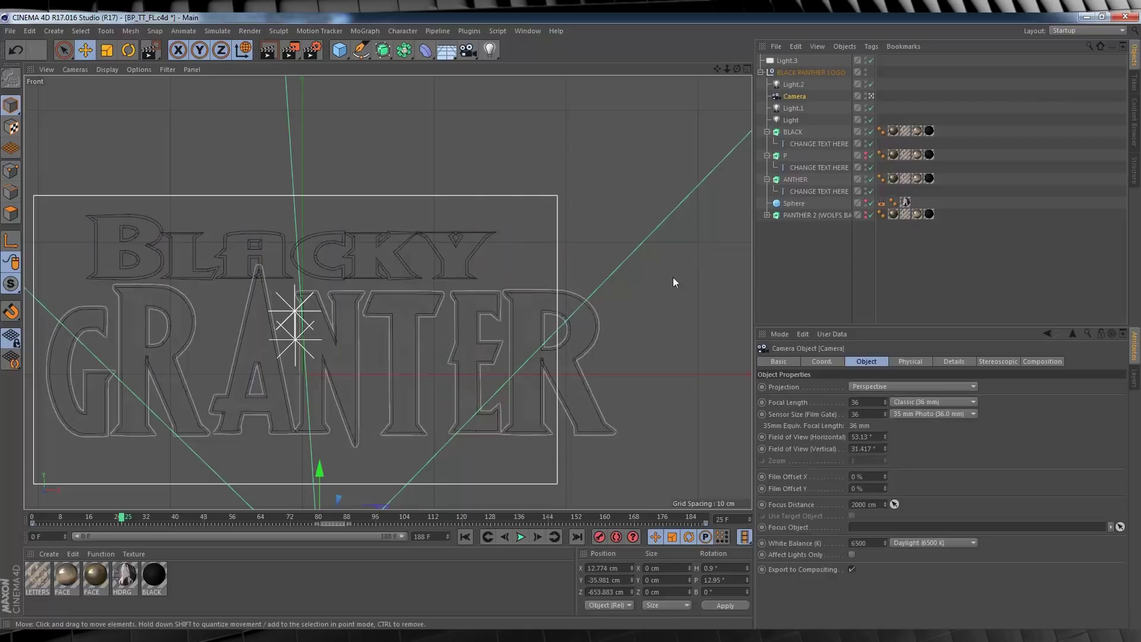
Make GRANTER's final R taller and drop it slightly lower.
{"action": "left_click", "coordinate": [801, 191]}
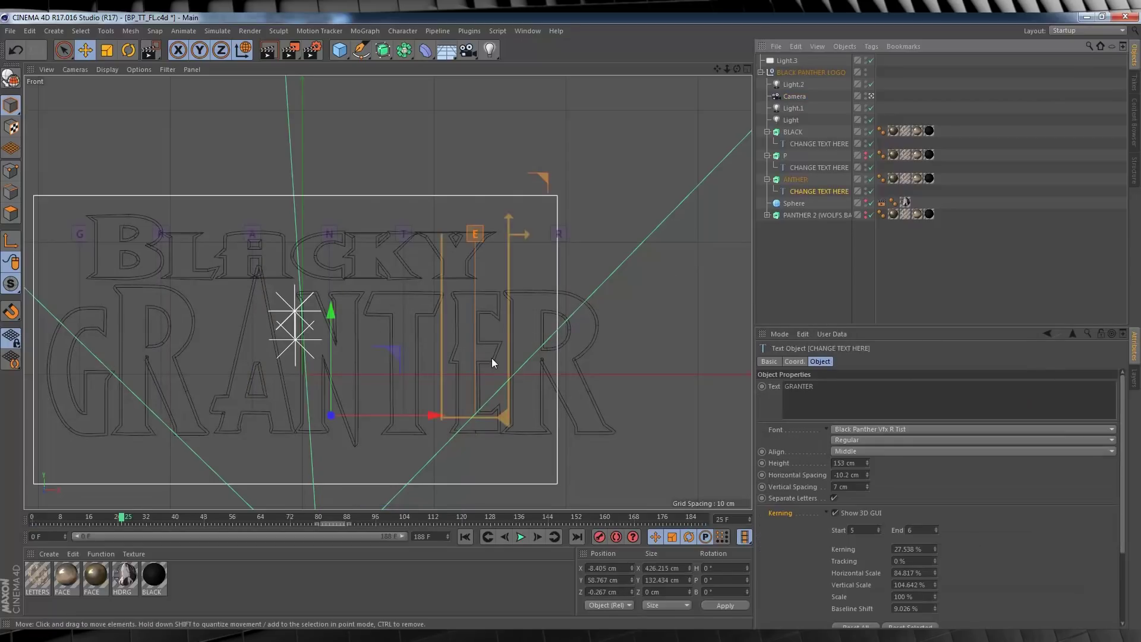
{"action": "left_click", "coordinate": [560, 234]}
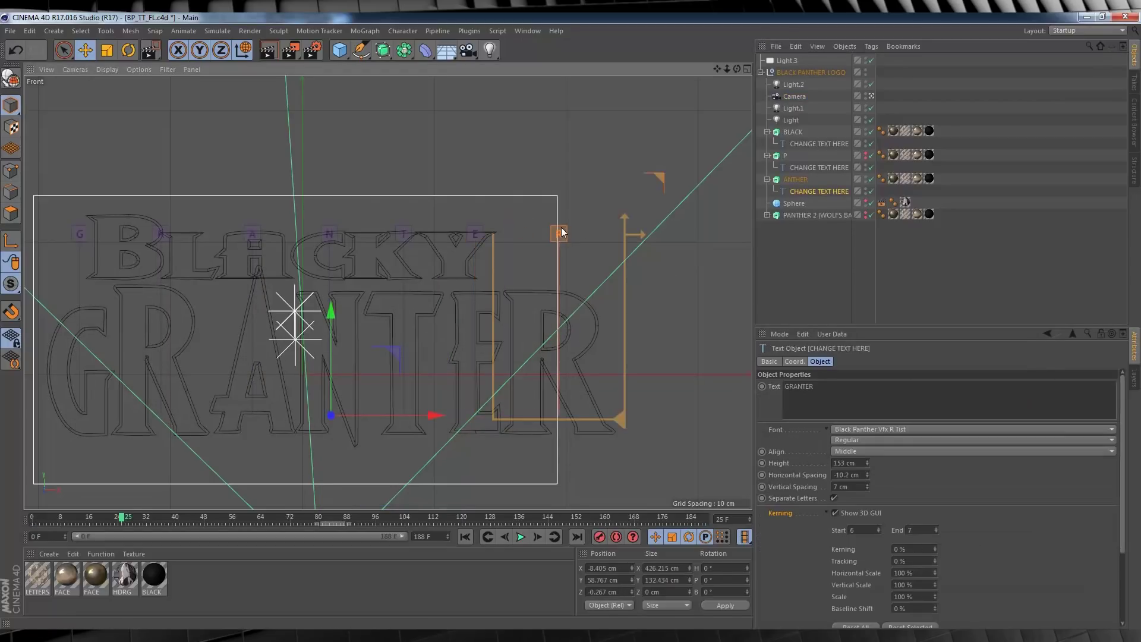
{"action": "left_click_drag", "start_coordinate": [625, 213], "coordinate": [625, 189]}
{"action": "left_click_drag", "start_coordinate": [621, 416], "coordinate": [621, 436]}
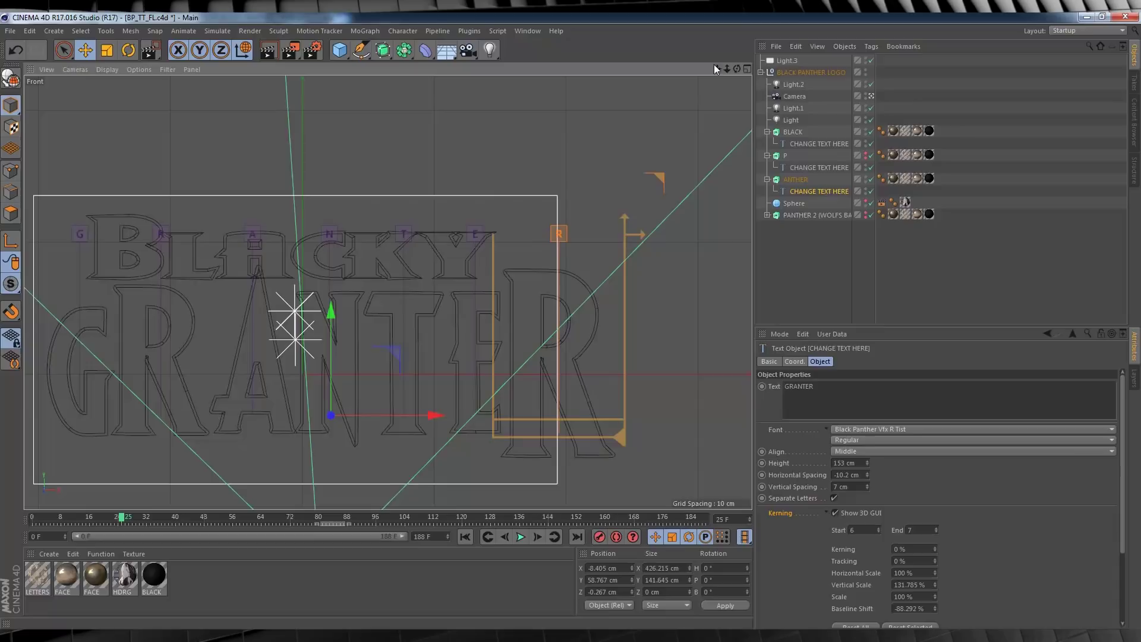
{"action": "left_click_drag", "start_coordinate": [716, 69], "coordinate": [933, 23]}
Enlarge the G to 111% width and 134% height below the baseline, shifting the word left.
{"action": "left_click", "coordinate": [295, 276]}
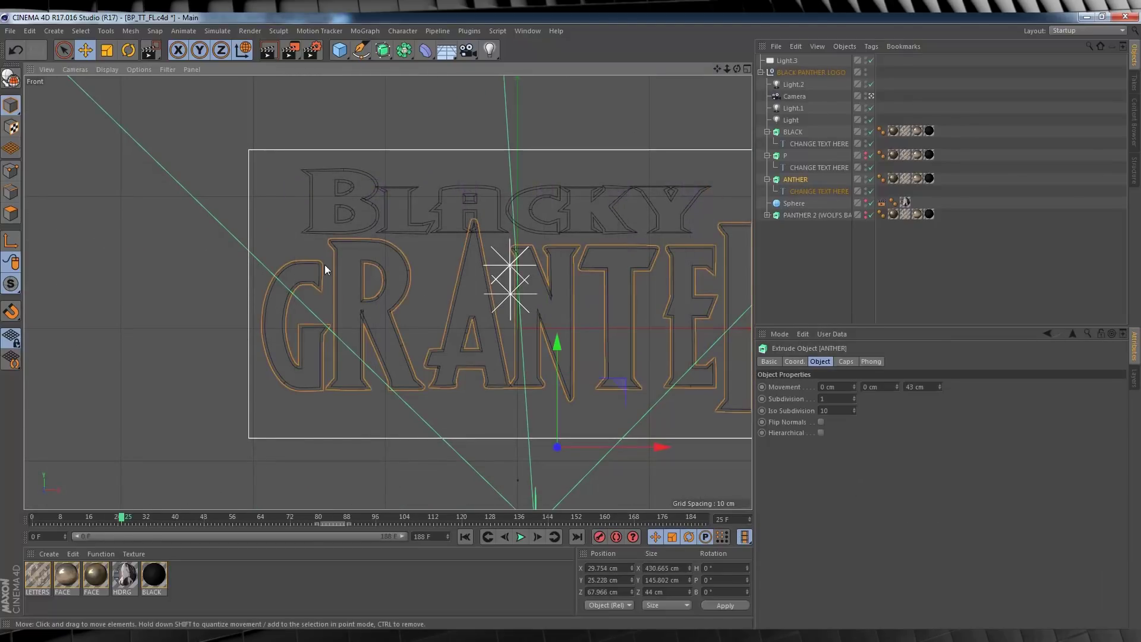
{"action": "left_click", "coordinate": [804, 190]}
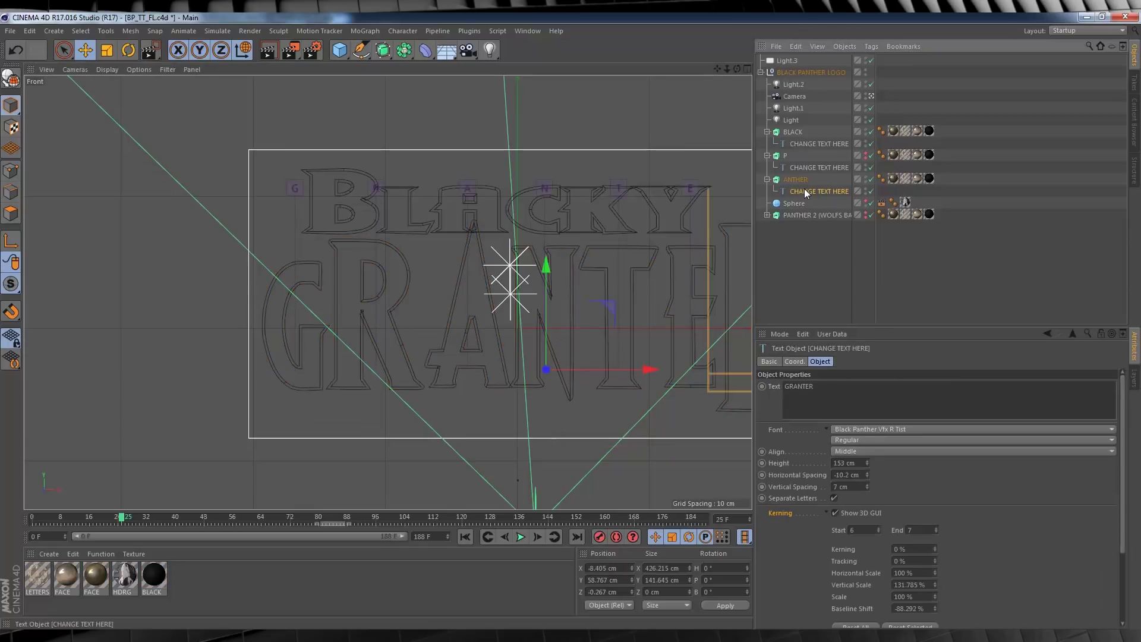
{"action": "left_click", "coordinate": [295, 188]}
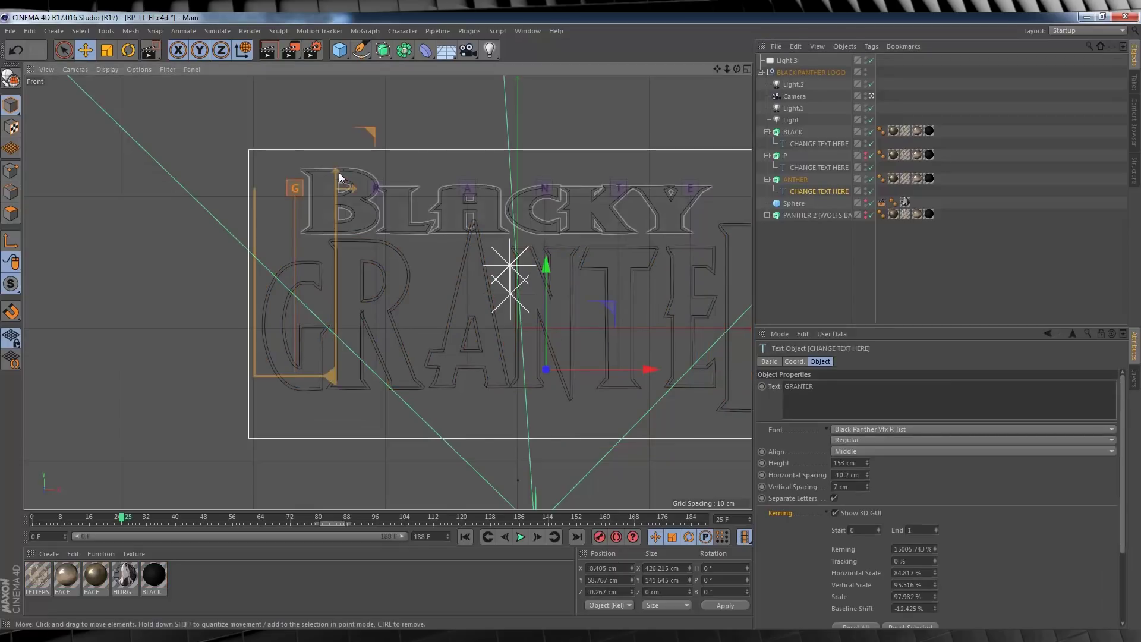
{"action": "left_click_drag", "start_coordinate": [339, 172], "coordinate": [332, 142]}
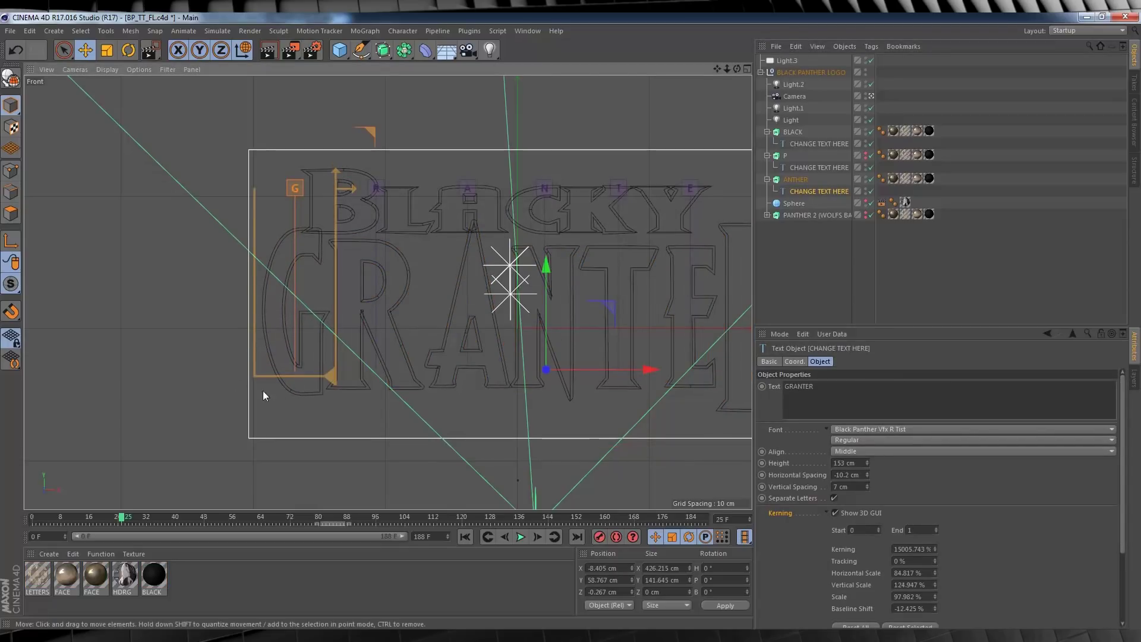
{"action": "left_click_drag", "start_coordinate": [357, 192], "coordinate": [380, 190]}
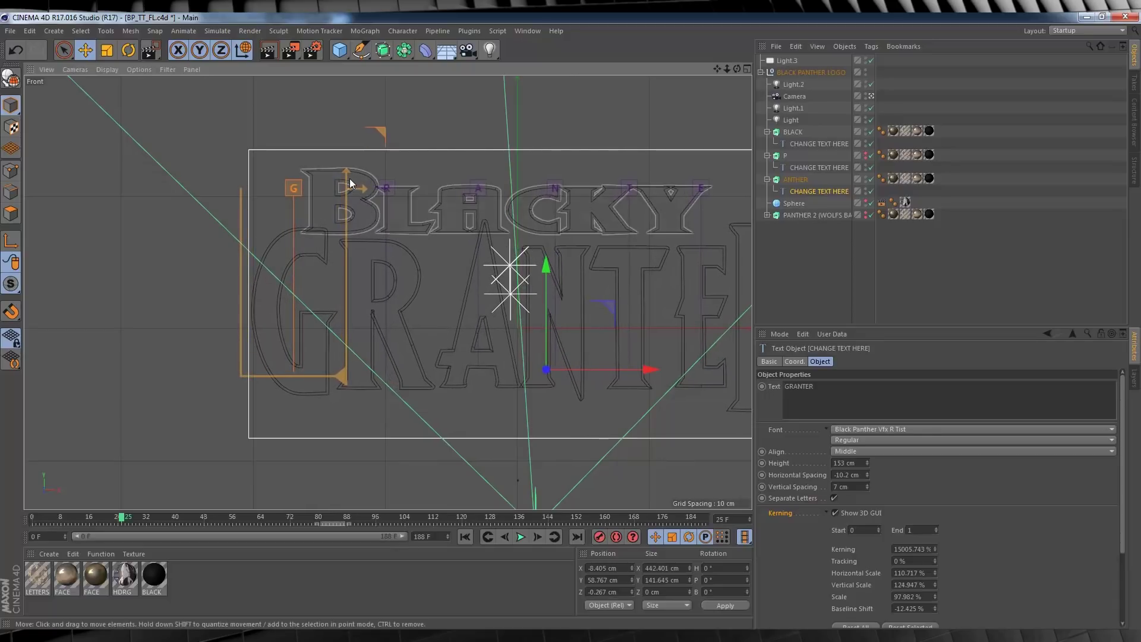
{"action": "left_click_drag", "start_coordinate": [343, 376], "coordinate": [345, 390]}
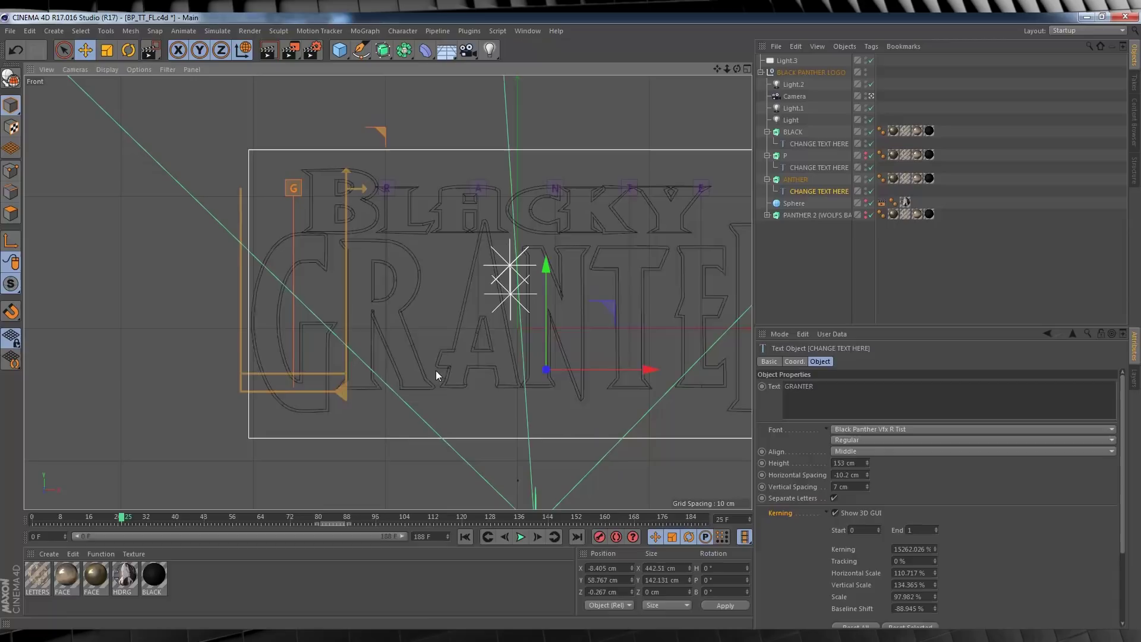
{"action": "left_click_drag", "start_coordinate": [649, 369], "coordinate": [624, 370]}
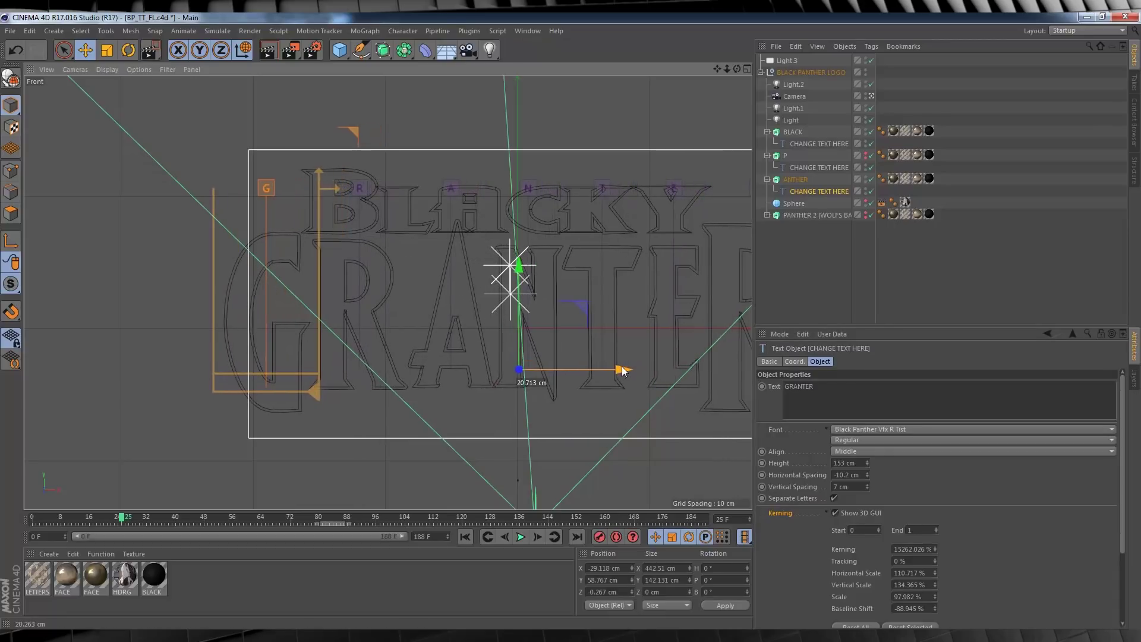
{"action": "left_click", "coordinate": [747, 69]}
Maximize the Perspective view, play the title animation from the start and save the scene.
{"action": "left_click", "coordinate": [382, 69]}
{"action": "left_click", "coordinate": [794, 273]}
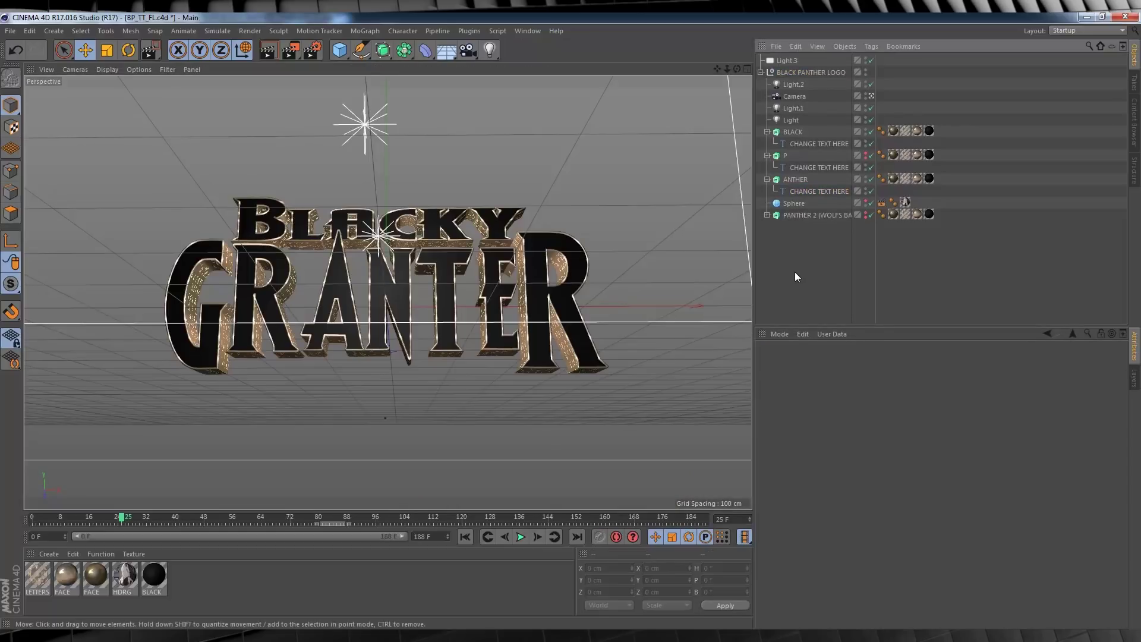
{"action": "left_click", "coordinate": [467, 537]}
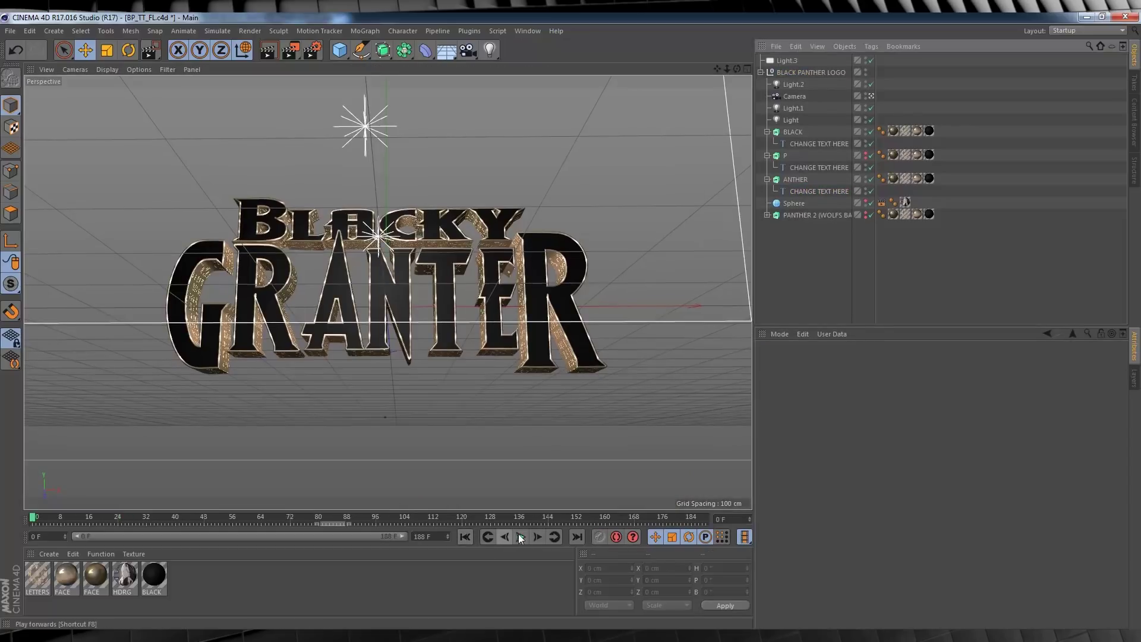
{"action": "left_click", "coordinate": [521, 537]}
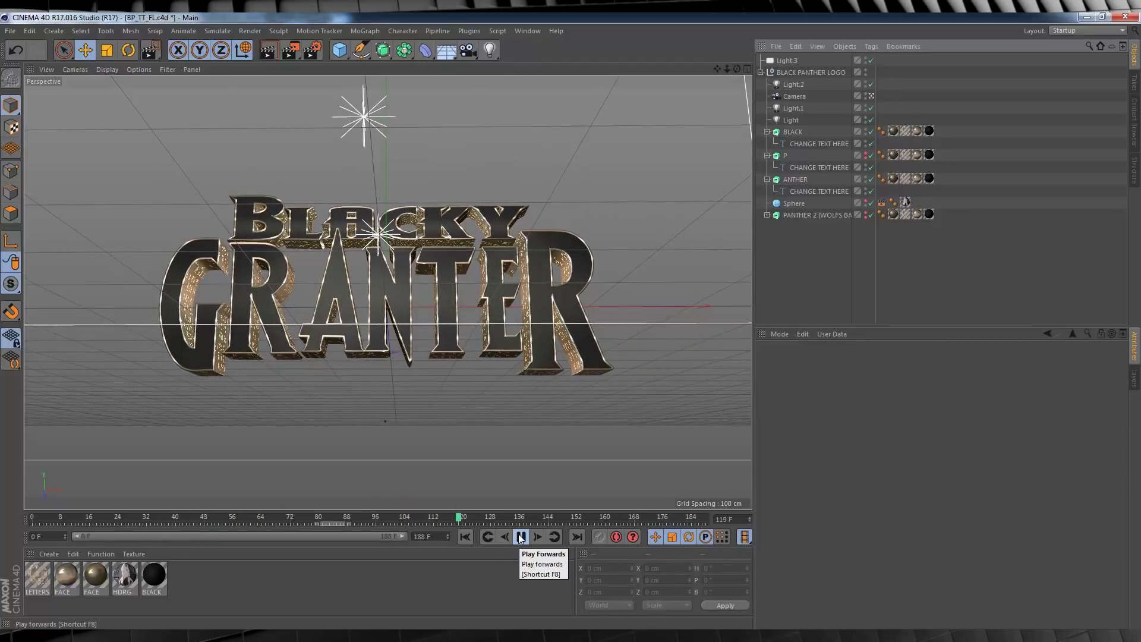
{"action": "left_click", "coordinate": [7, 31]}
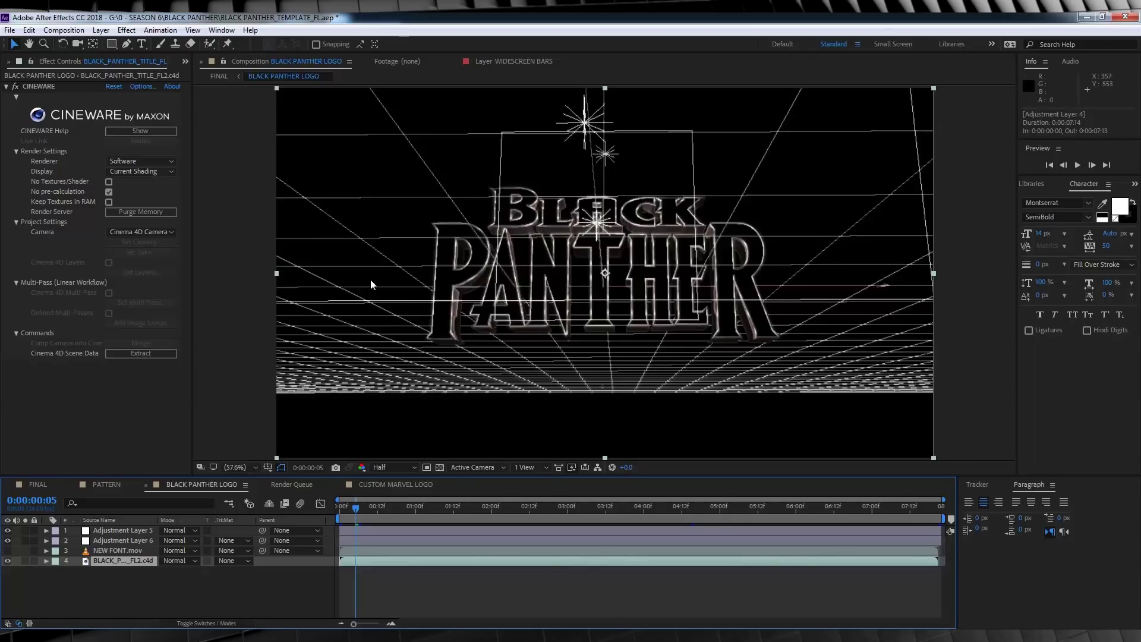
Switch the Cineware renderer to Standard (Final) and go back to the first frame.
{"action": "left_click", "coordinate": [136, 160]}
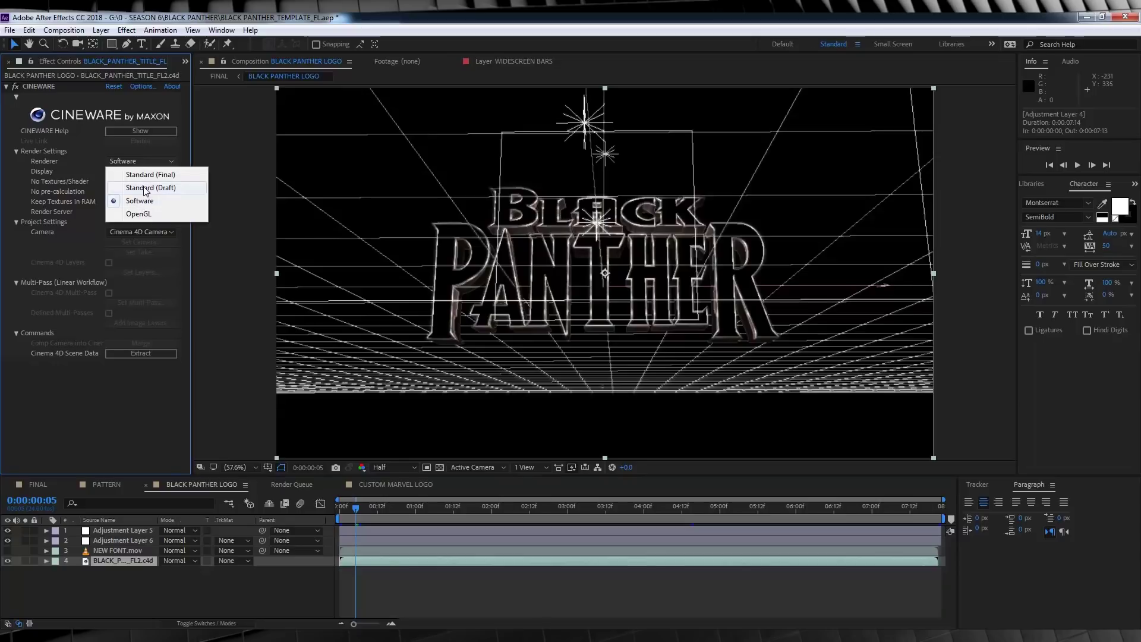
{"action": "left_click", "coordinate": [143, 175]}
{"action": "key", "text": "Home"}
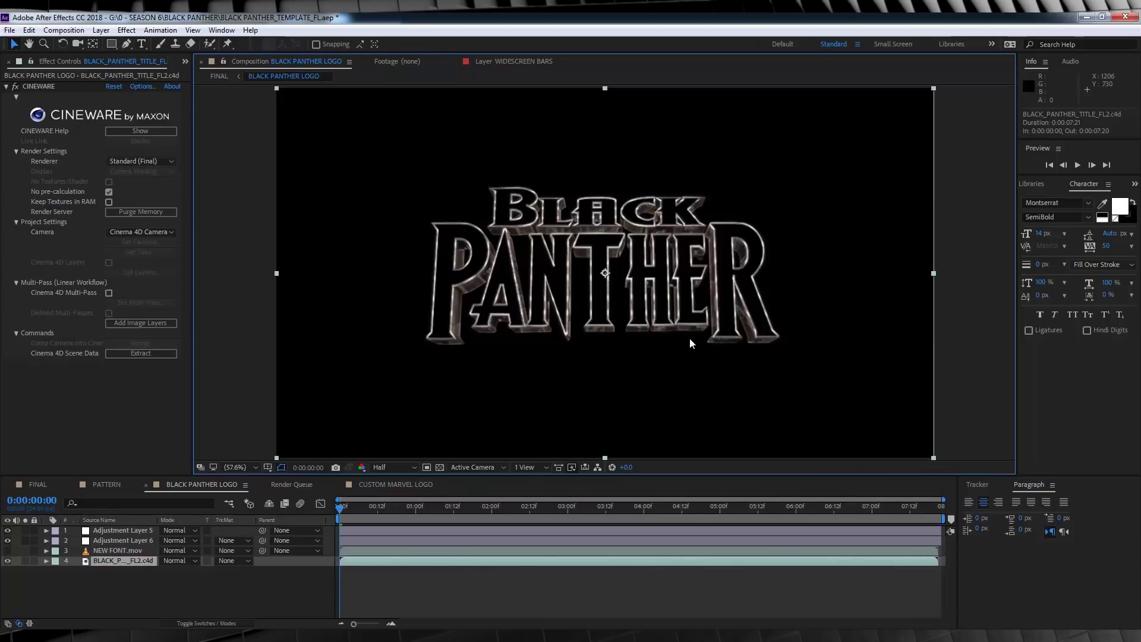
Queue the logo comp as a QuickTime Animation render with RGB + Alpha channels to BLACK PANTHER LOGO.mov.
{"action": "key", "text": "ctrl+m"}
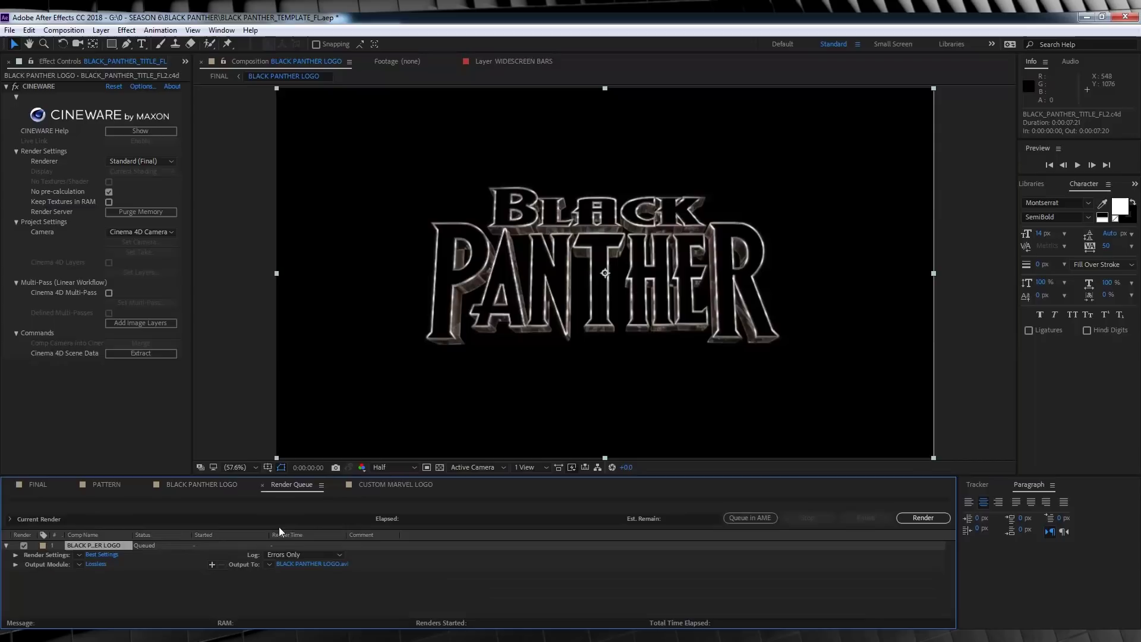
{"action": "left_click", "coordinate": [98, 563]}
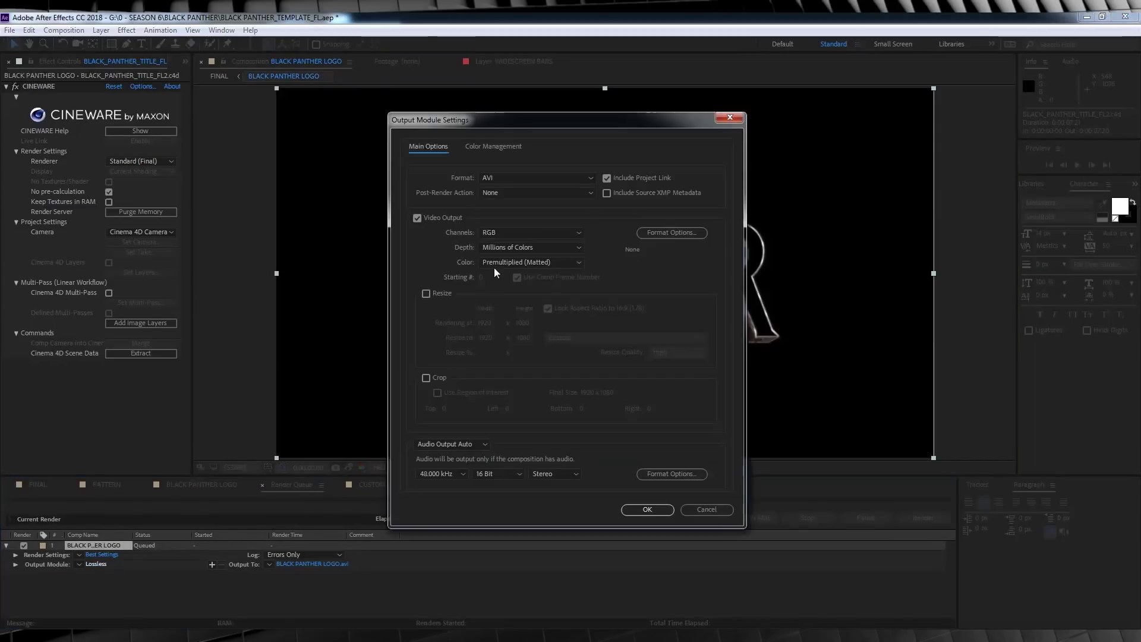
{"action": "left_click", "coordinate": [535, 177]}
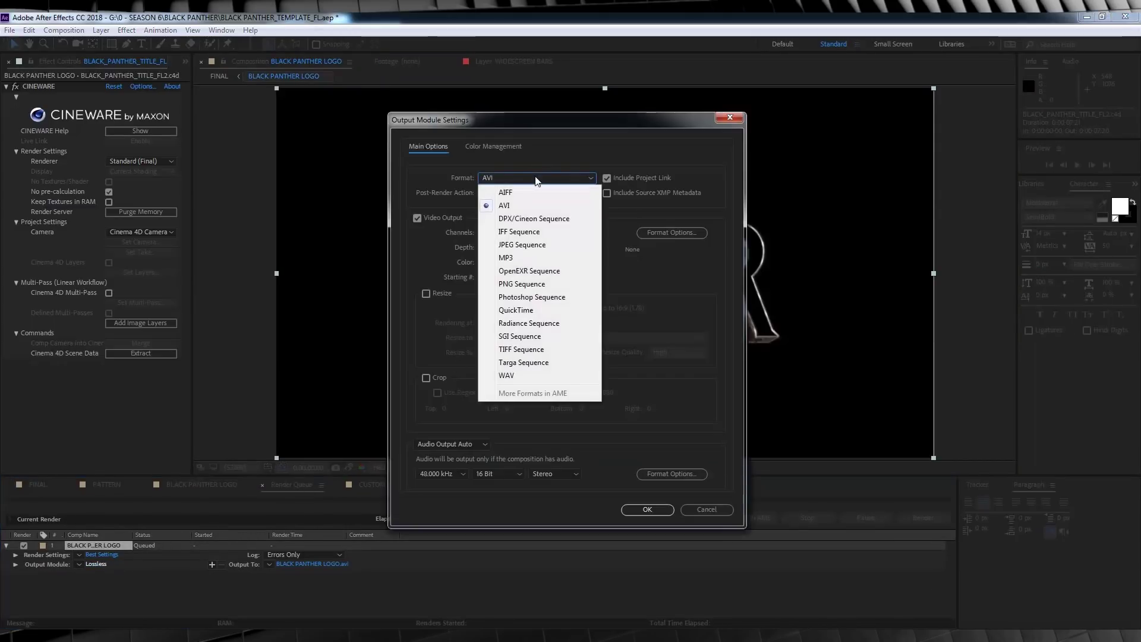
{"action": "left_click", "coordinate": [537, 309]}
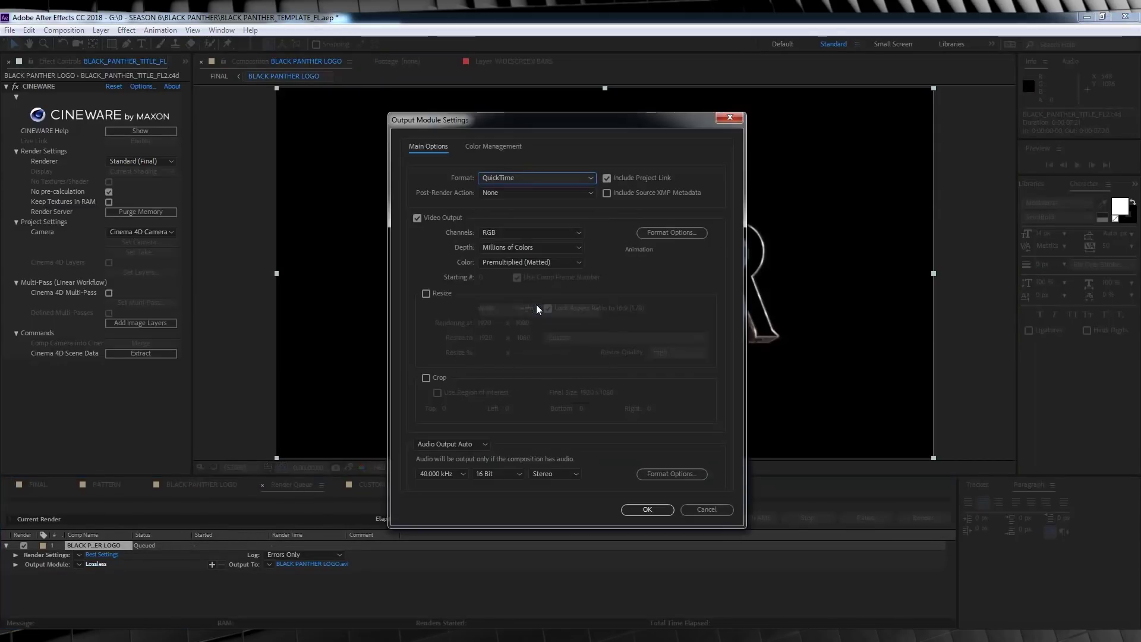
{"action": "left_click", "coordinate": [662, 234]}
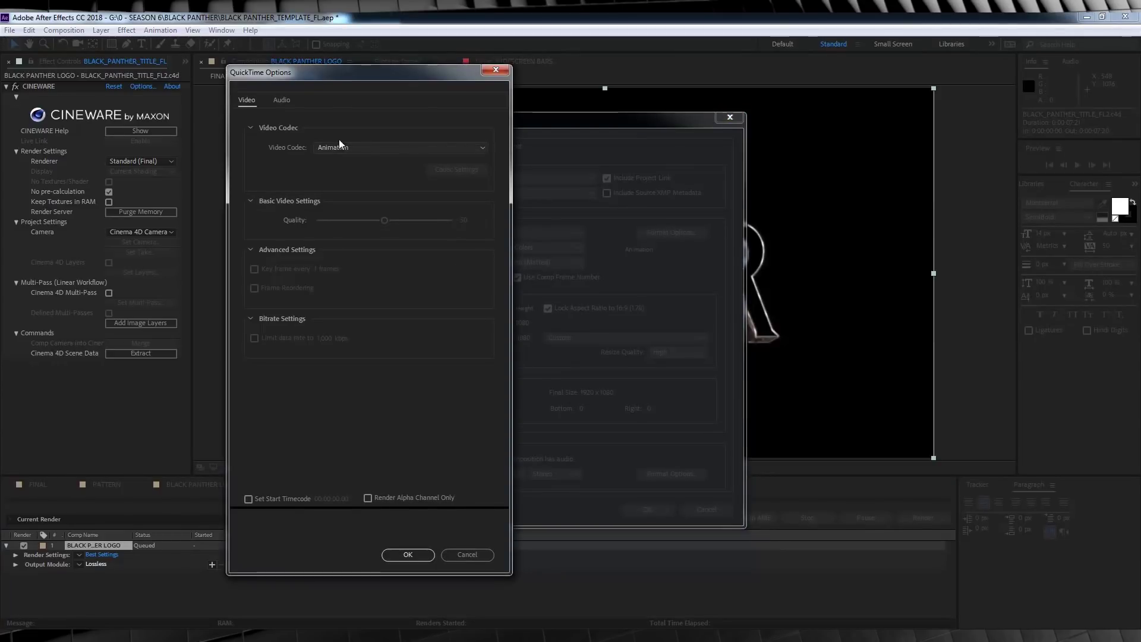
{"action": "left_click", "coordinate": [408, 559]}
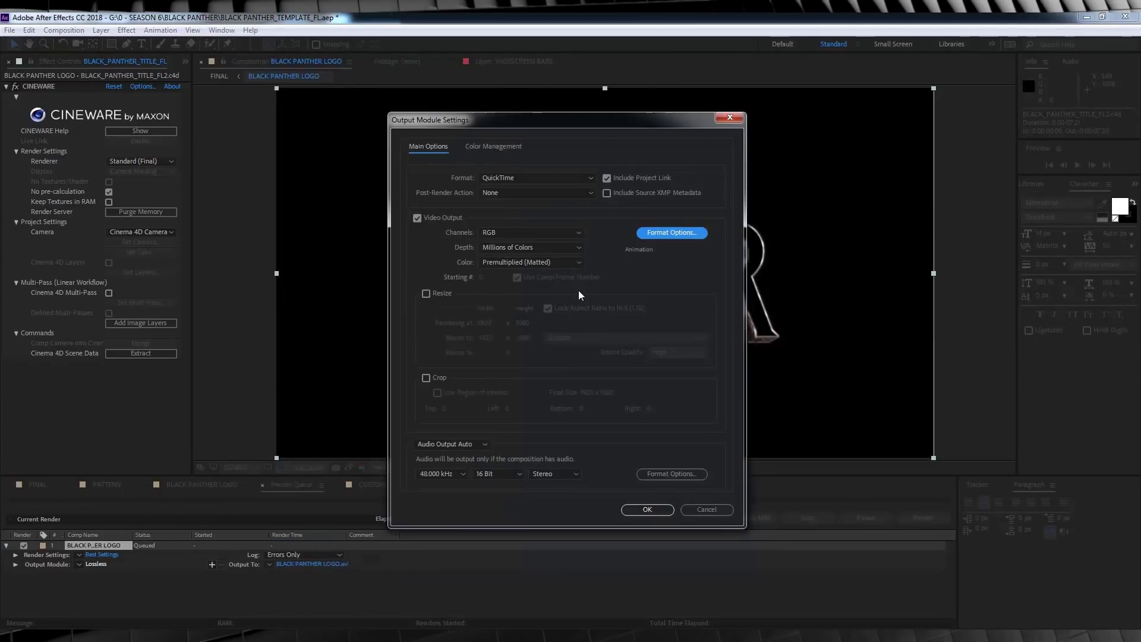
{"action": "left_click", "coordinate": [562, 233]}
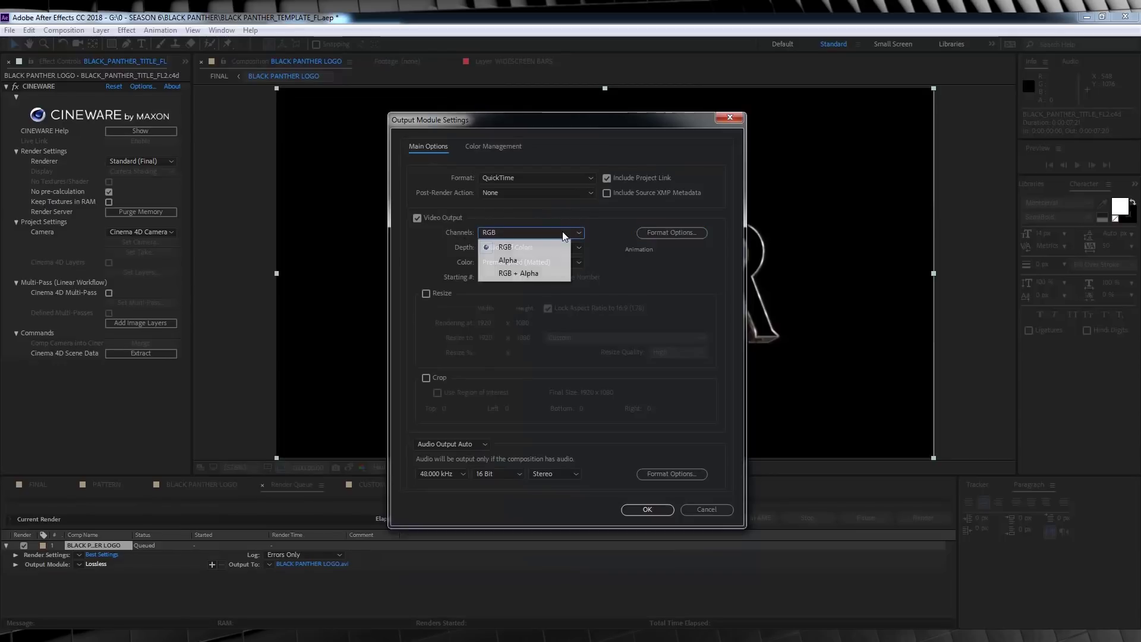
{"action": "left_click", "coordinate": [544, 274]}
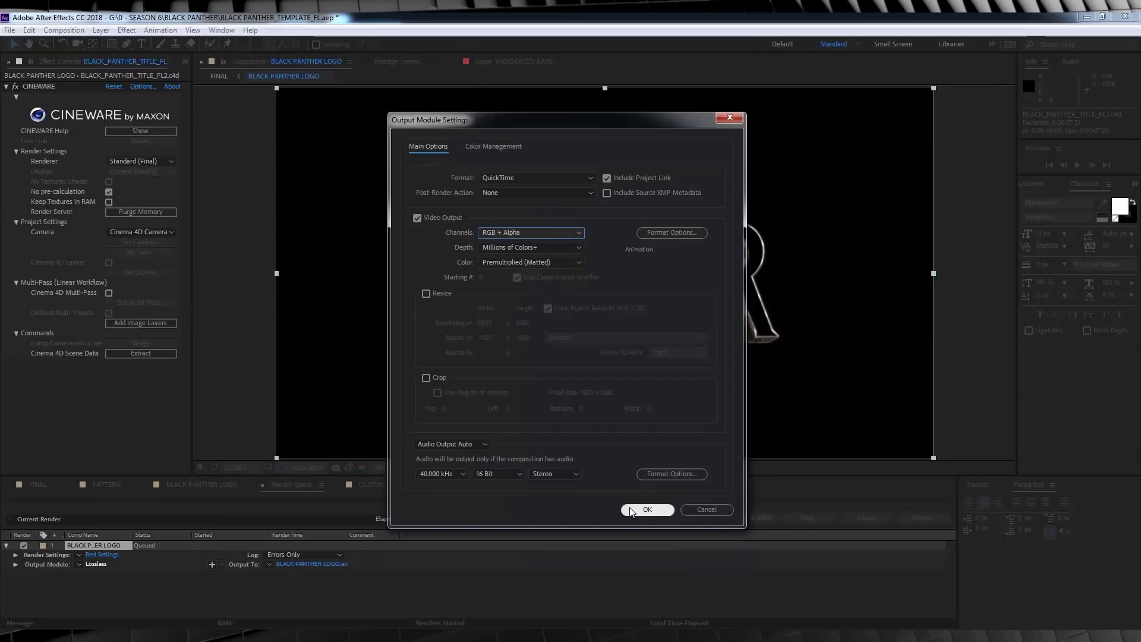
{"action": "left_click", "coordinate": [632, 510]}
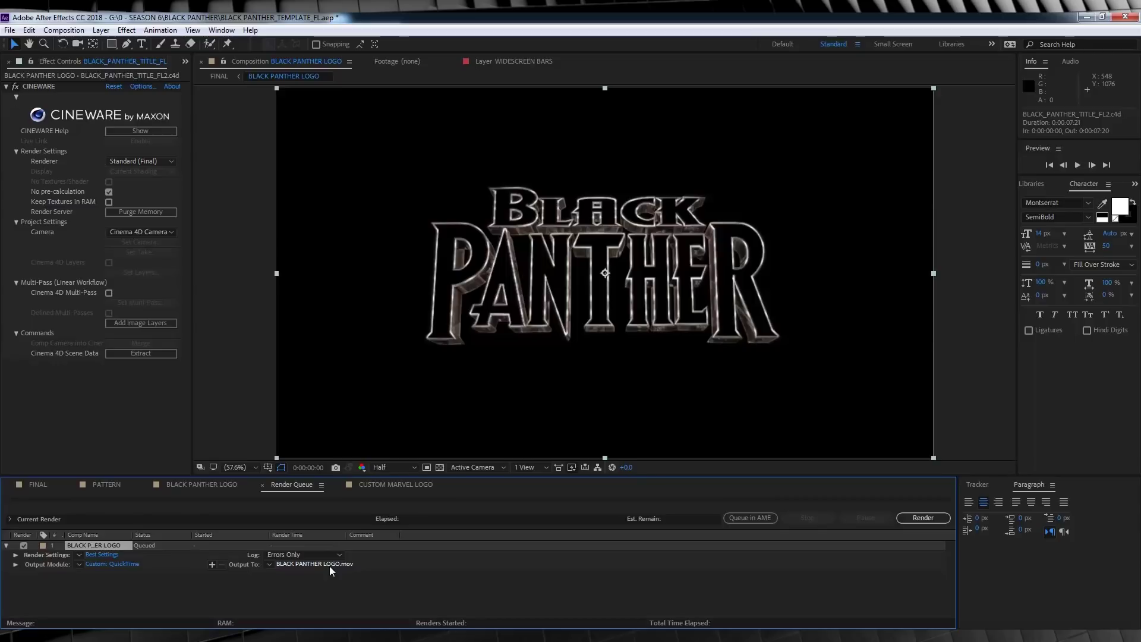
In the BLACK PANTHER LOGO timeline, hide the Cinema 4D logo layer and show NEW FONT.mov.
{"action": "left_click", "coordinate": [201, 484]}
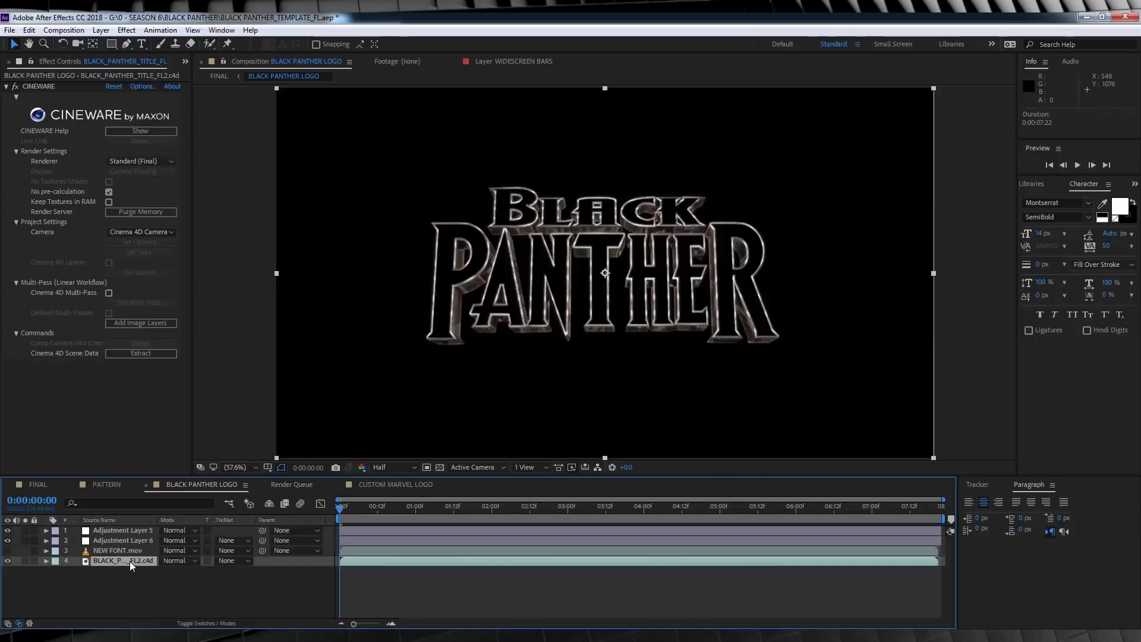
{"action": "left_click", "coordinate": [7, 561]}
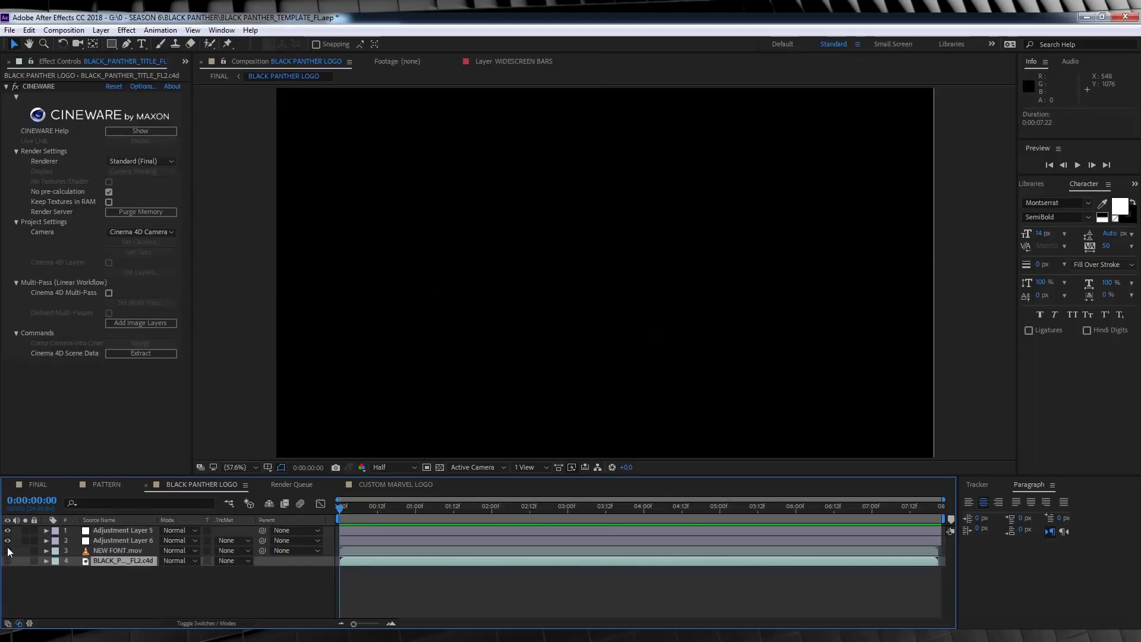
{"action": "left_click", "coordinate": [7, 551]}
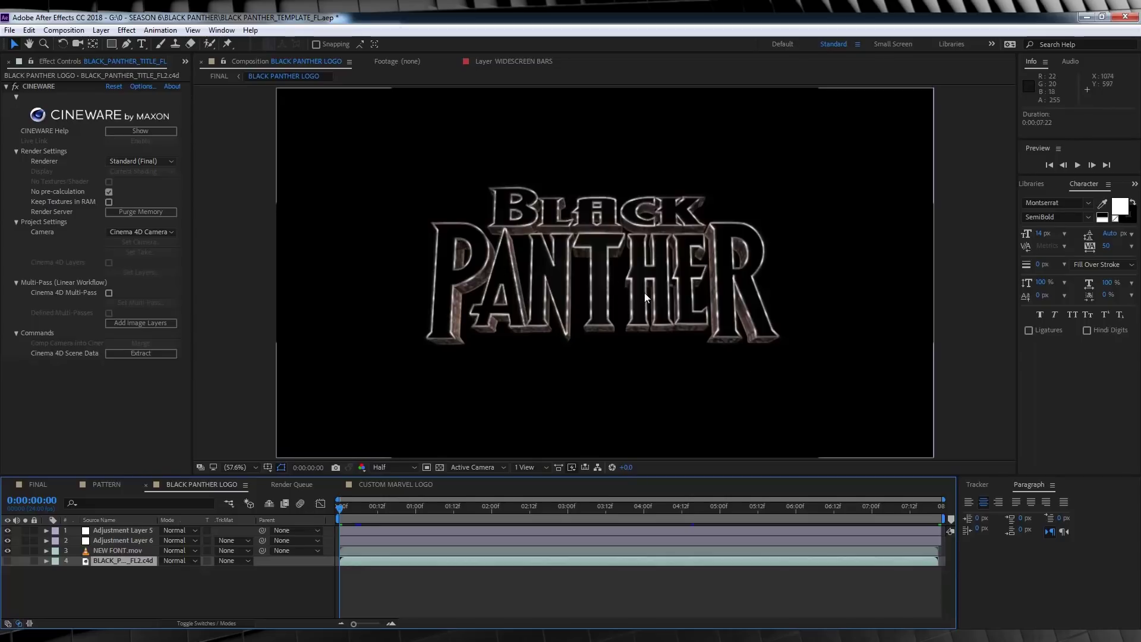
Toggle Adjustment Layers 5 and 6 off and on to compare, then open the FINAL comp.
{"action": "left_click", "coordinate": [7, 530]}
{"action": "left_click", "coordinate": [8, 531]}
{"action": "left_click", "coordinate": [8, 540]}
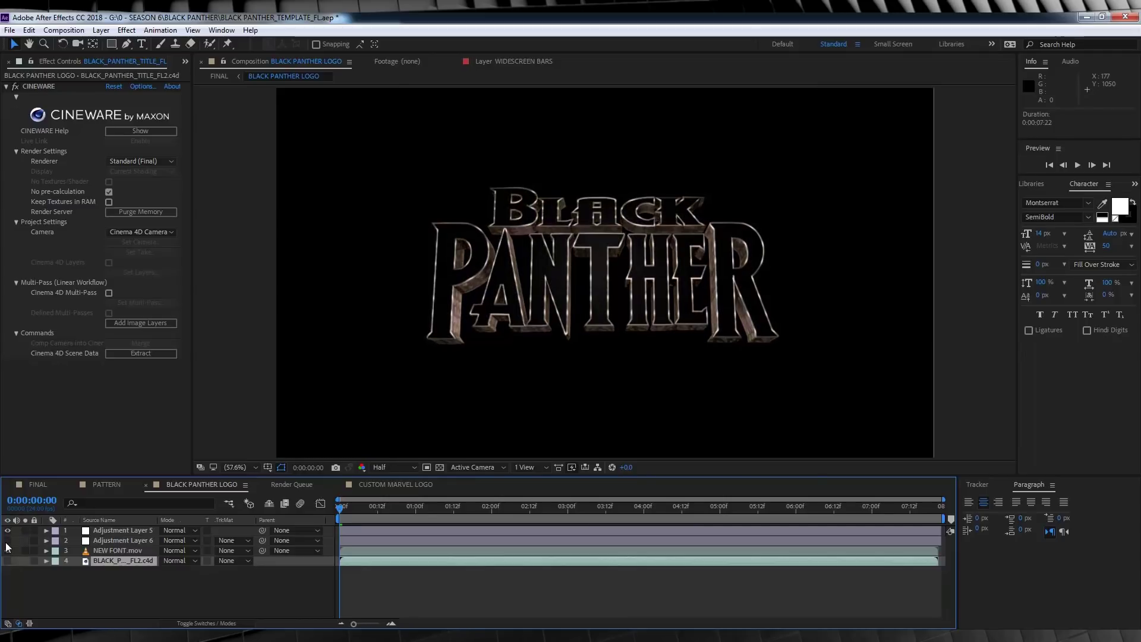
{"action": "left_click", "coordinate": [8, 540]}
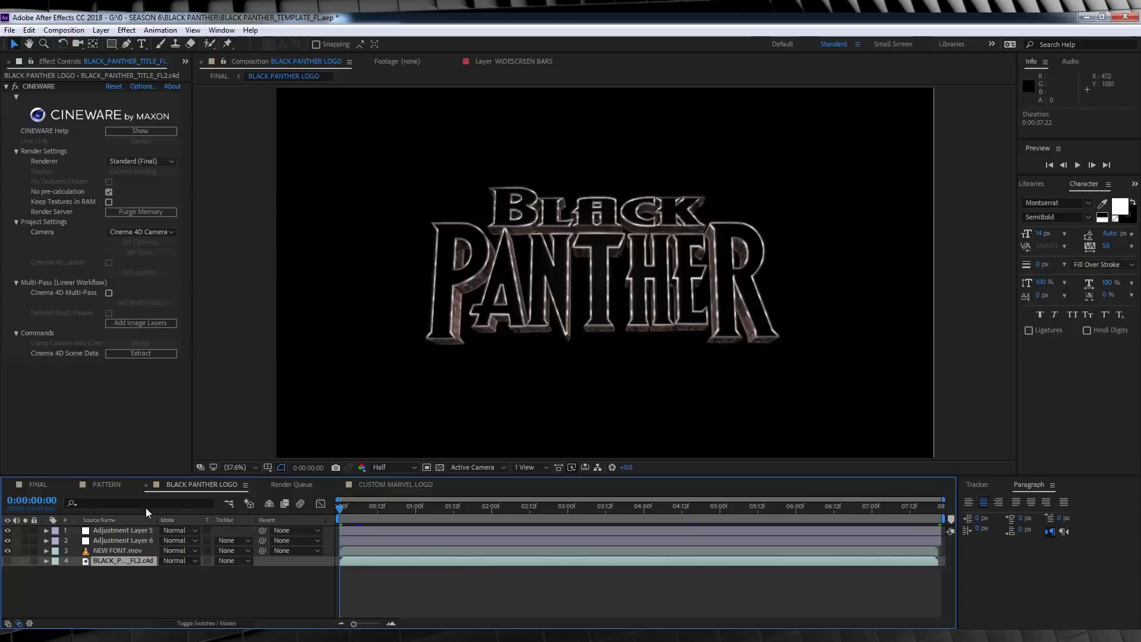
{"action": "left_click", "coordinate": [29, 488]}
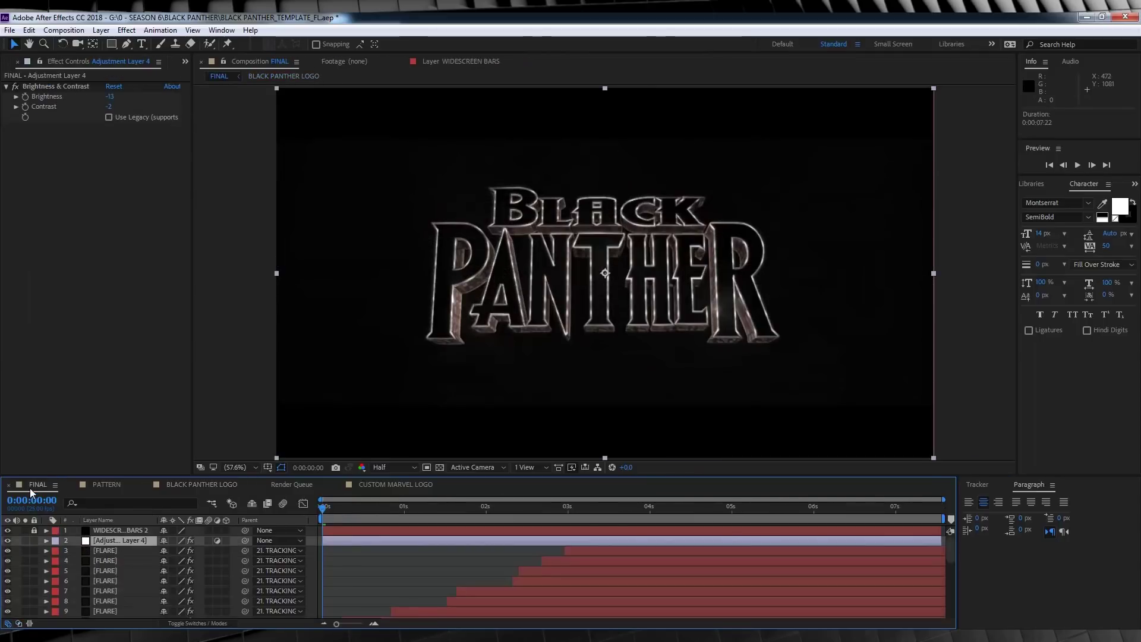
Select BLACK PANTHER LOGO in FINAL and preview its Gradient Wipe reveal from 0:00.
{"action": "scroll", "coordinate": [223, 564], "scroll_direction": "down", "scroll_amount": 3}
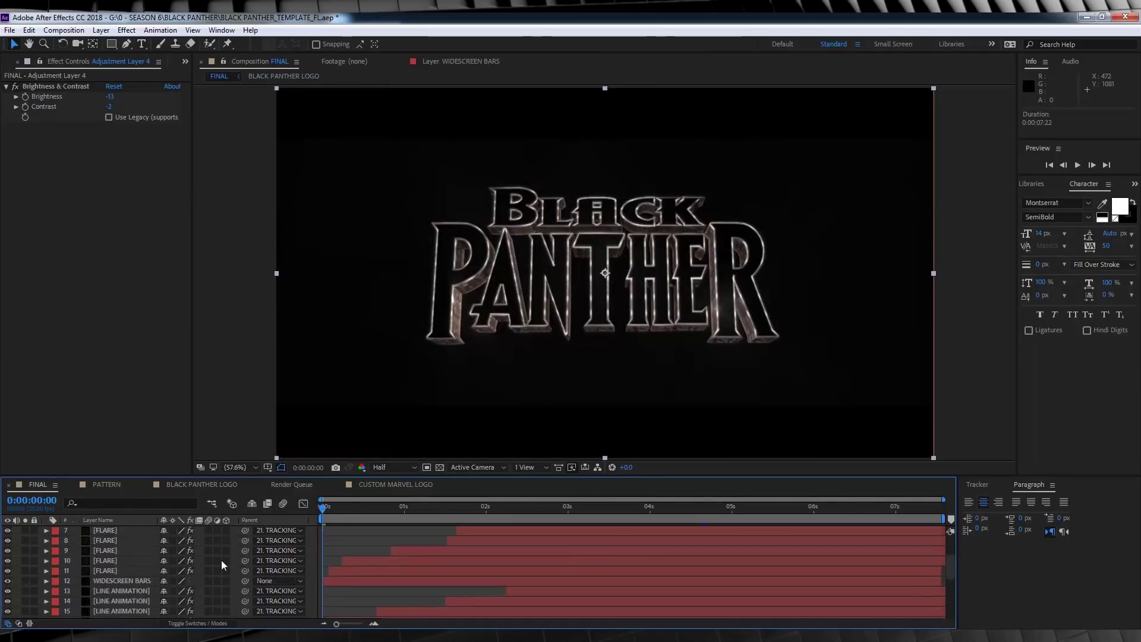
{"action": "scroll", "coordinate": [221, 561], "scroll_direction": "down", "scroll_amount": 5}
{"action": "left_click", "coordinate": [114, 592]}
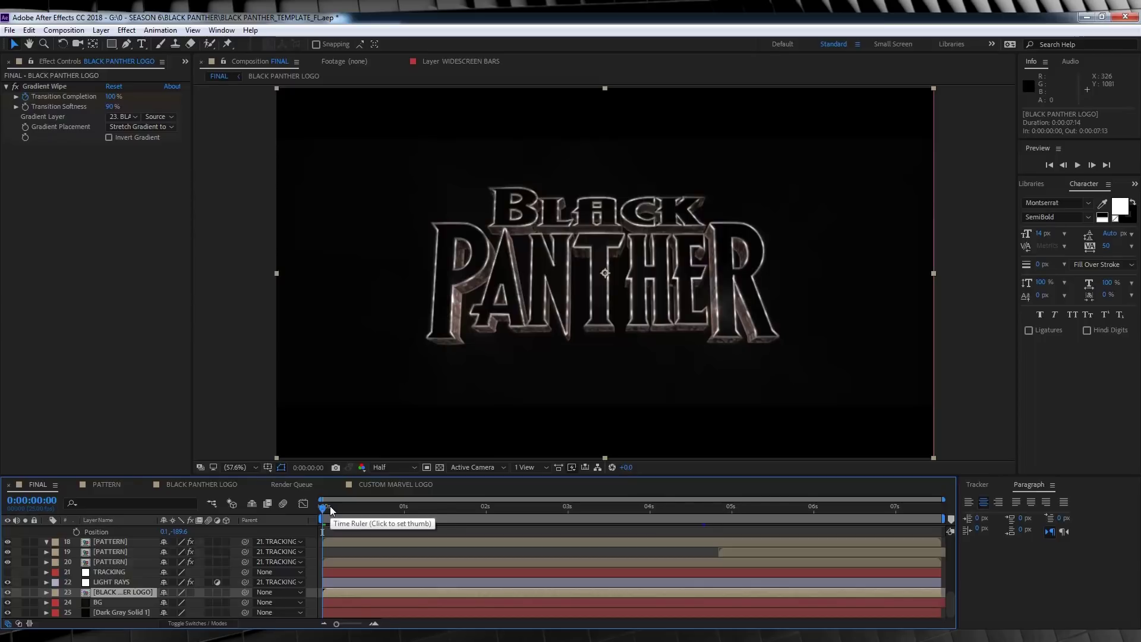
{"action": "key", "text": "space"}
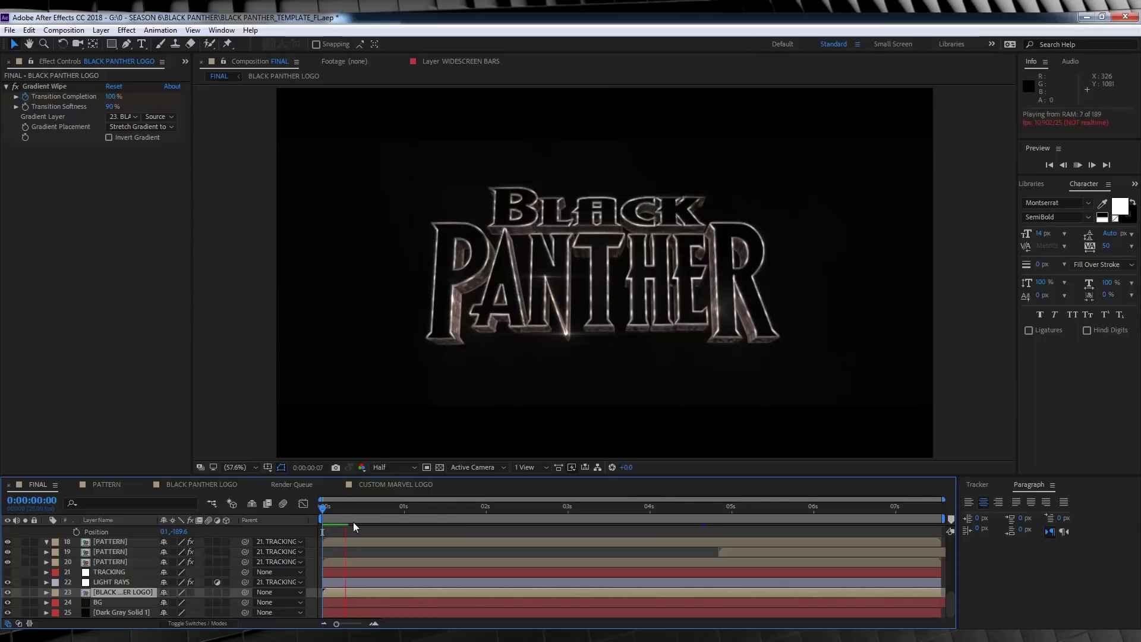
{"action": "key", "text": "space"}
{"action": "left_click", "coordinate": [321, 509]}
{"action": "key", "text": "space"}
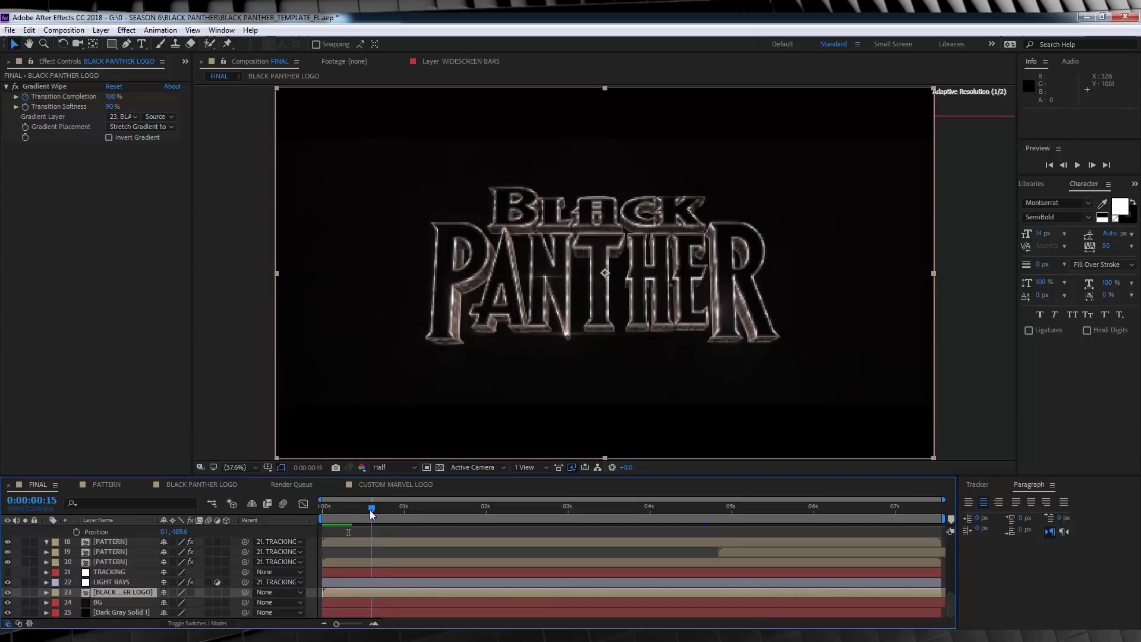
{"action": "key", "text": "space"}
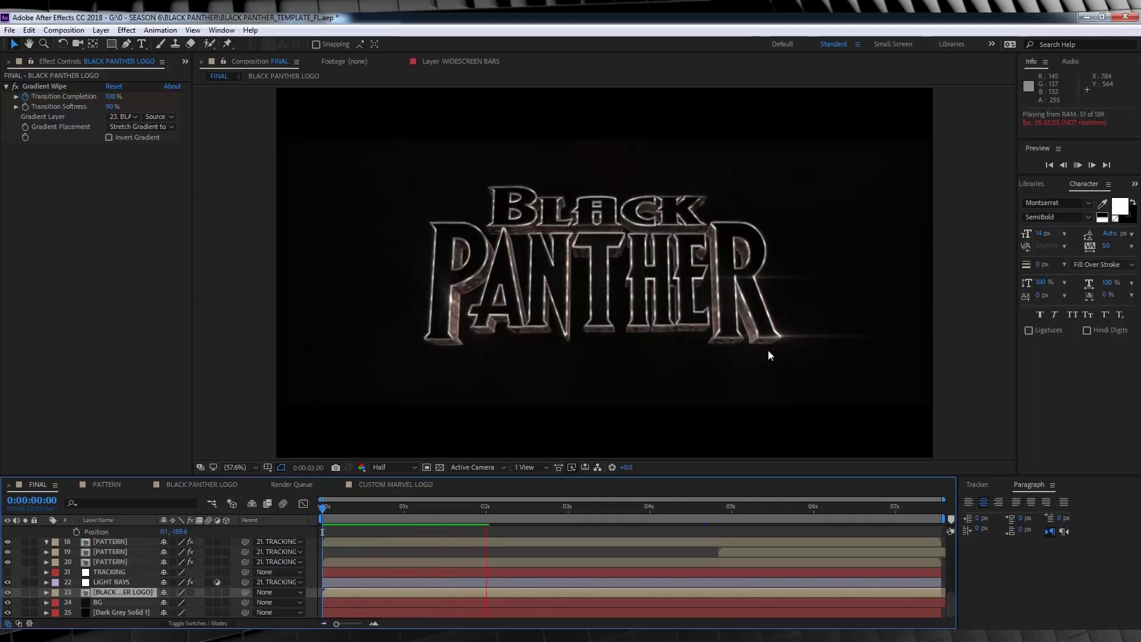
{"action": "scroll", "coordinate": [129, 569], "scroll_direction": "up", "scroll_amount": 2}
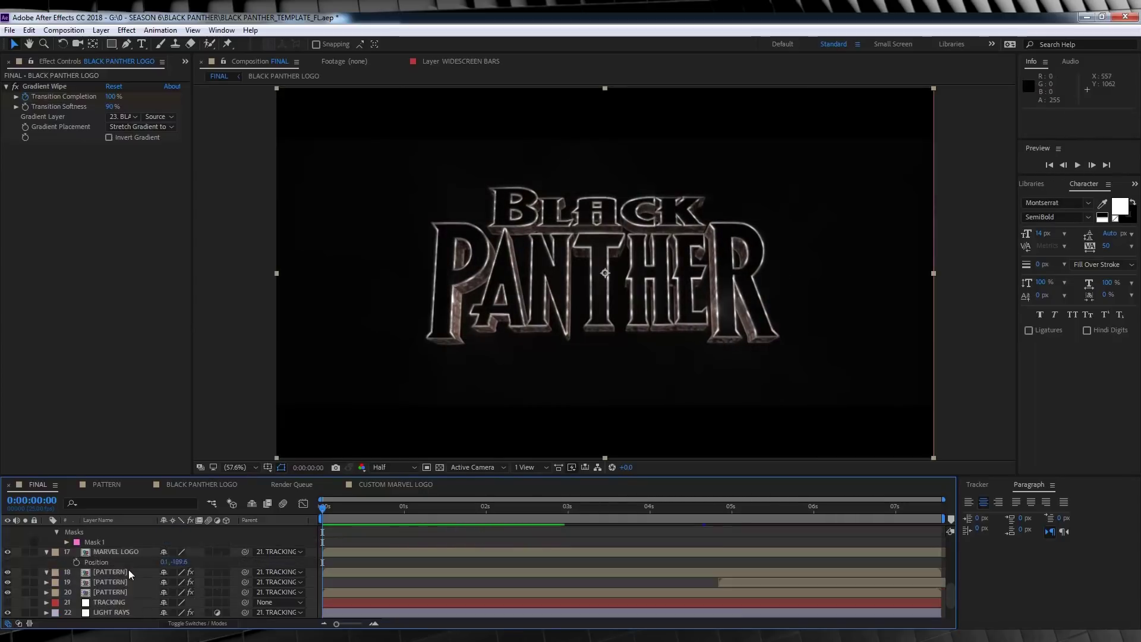
{"action": "scroll", "coordinate": [129, 570], "scroll_direction": "up", "scroll_amount": 3}
Solo the last LINE ANIMATION layer and scrub ahead to watch its saber line grow.
{"action": "left_click", "coordinate": [120, 584]}
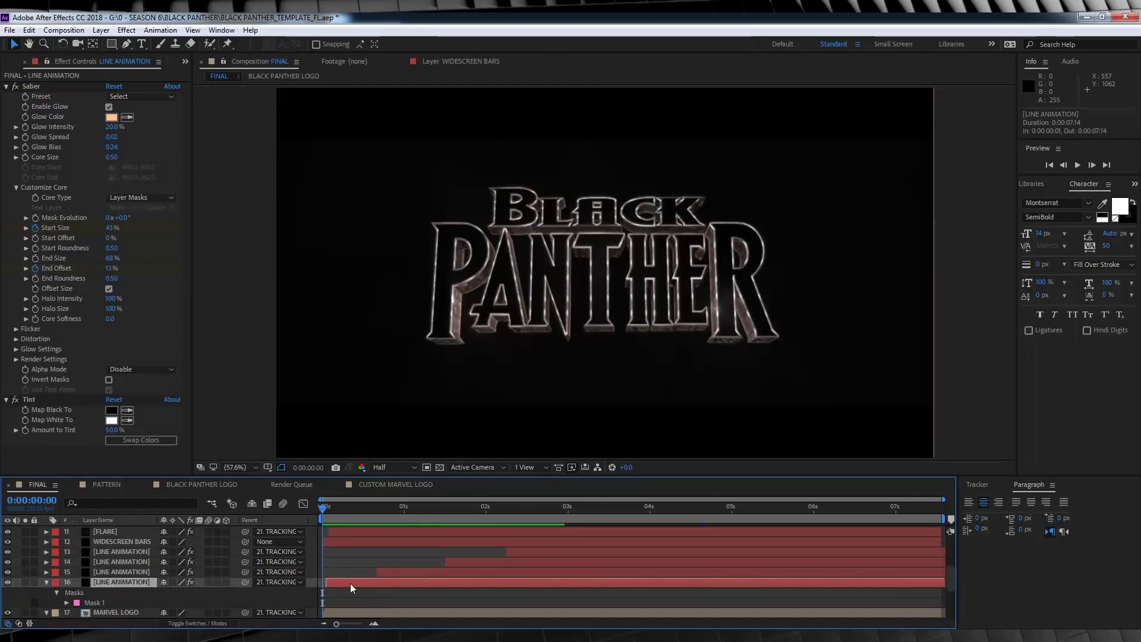
{"action": "left_click", "coordinate": [25, 582]}
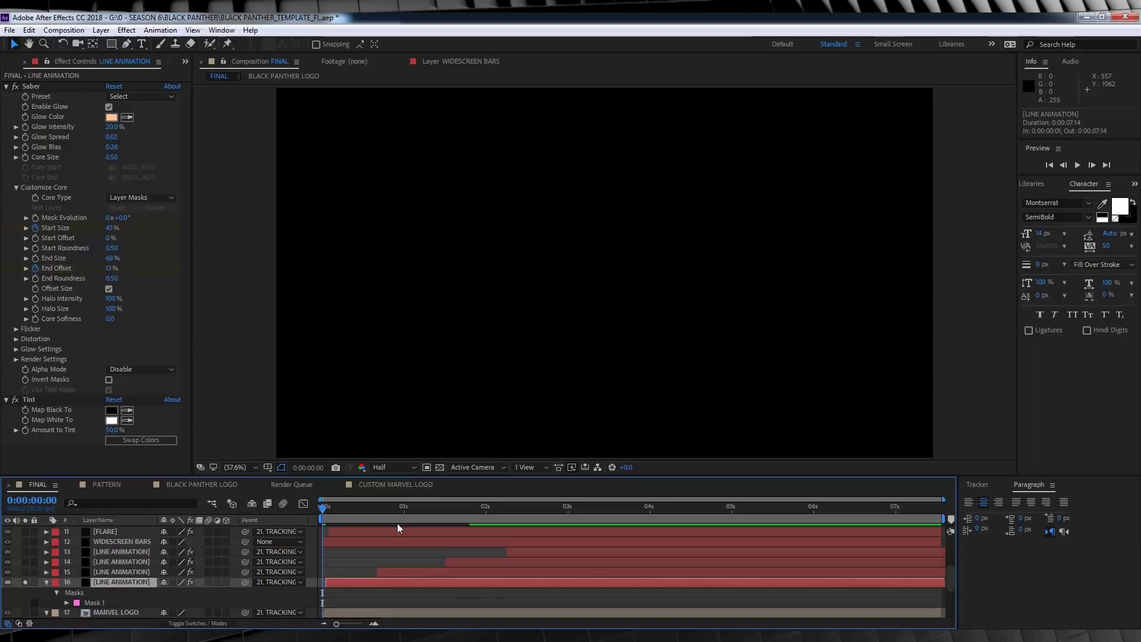
{"action": "left_click", "coordinate": [330, 508]}
{"action": "left_click_drag", "start_coordinate": [330, 508], "coordinate": [361, 512]}
{"action": "left_click", "coordinate": [479, 594]}
Solo layer 15 too, select Mask 1 to show its path, then unsolo both and view at 100%.
{"action": "left_click", "coordinate": [25, 572]}
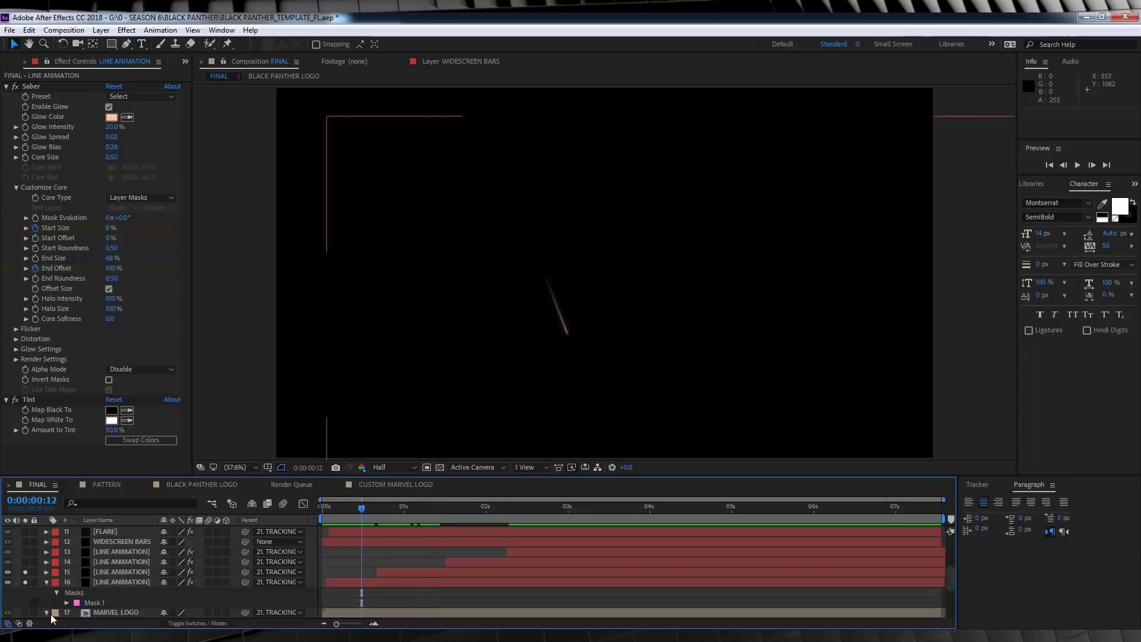
{"action": "left_click", "coordinate": [94, 603]}
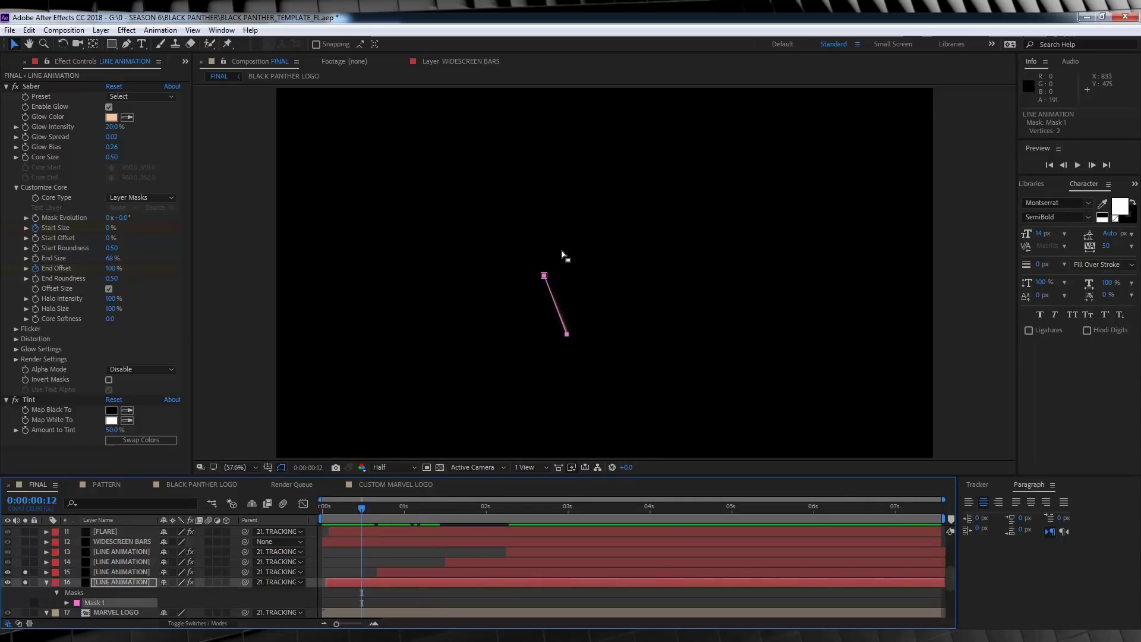
{"action": "left_click_drag", "start_coordinate": [27, 580], "coordinate": [28, 571]}
{"action": "key", "text": "slash"}
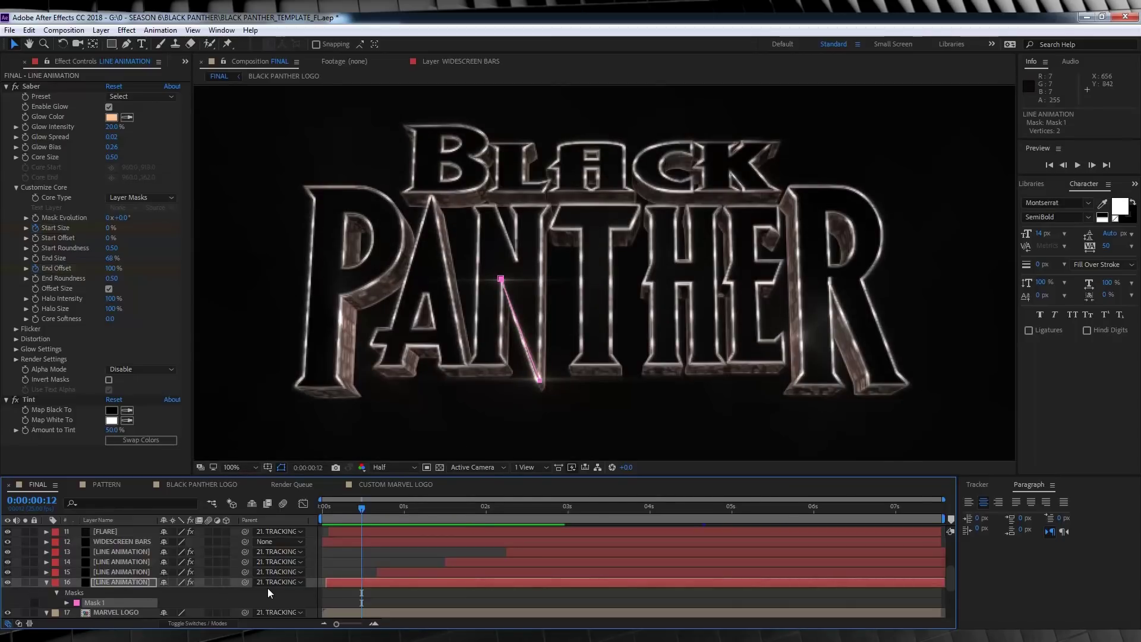
Move the saber mask's bottom vertex up and left, go to frame 18, and select Mask 1.
{"action": "left_click", "coordinate": [464, 305]}
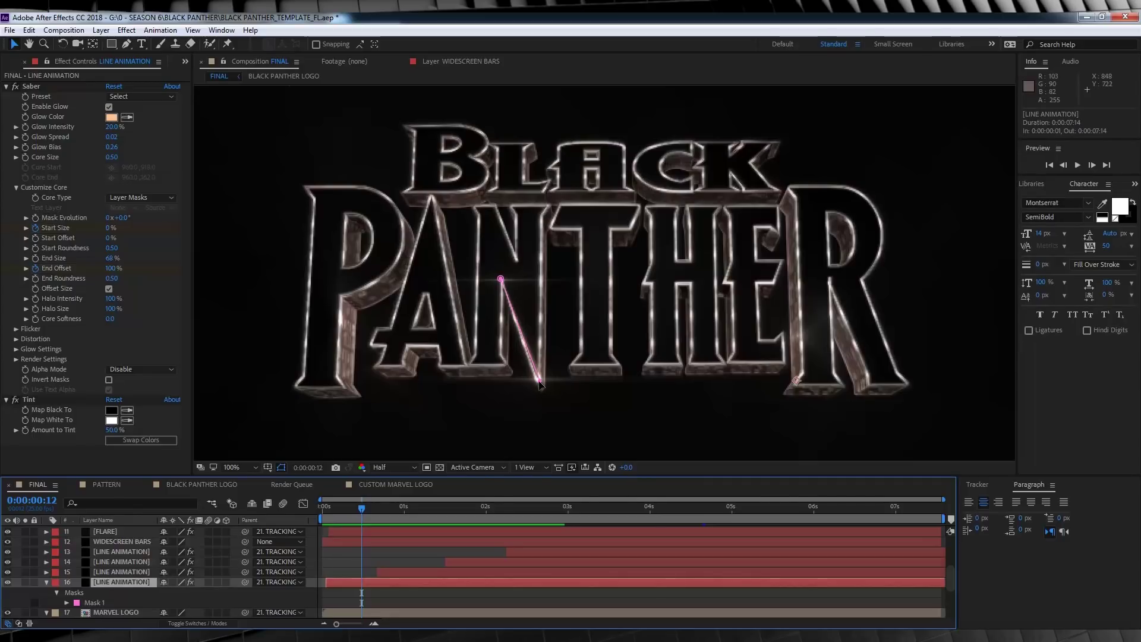
{"action": "left_click_drag", "start_coordinate": [540, 380], "coordinate": [499, 354]}
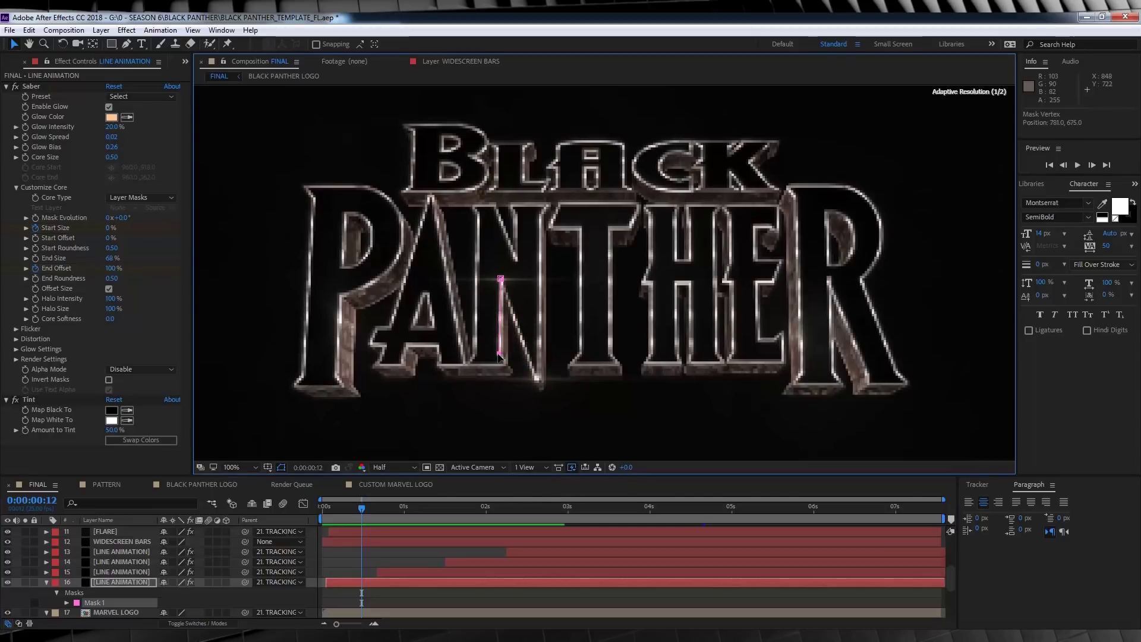
{"action": "left_click", "coordinate": [381, 515]}
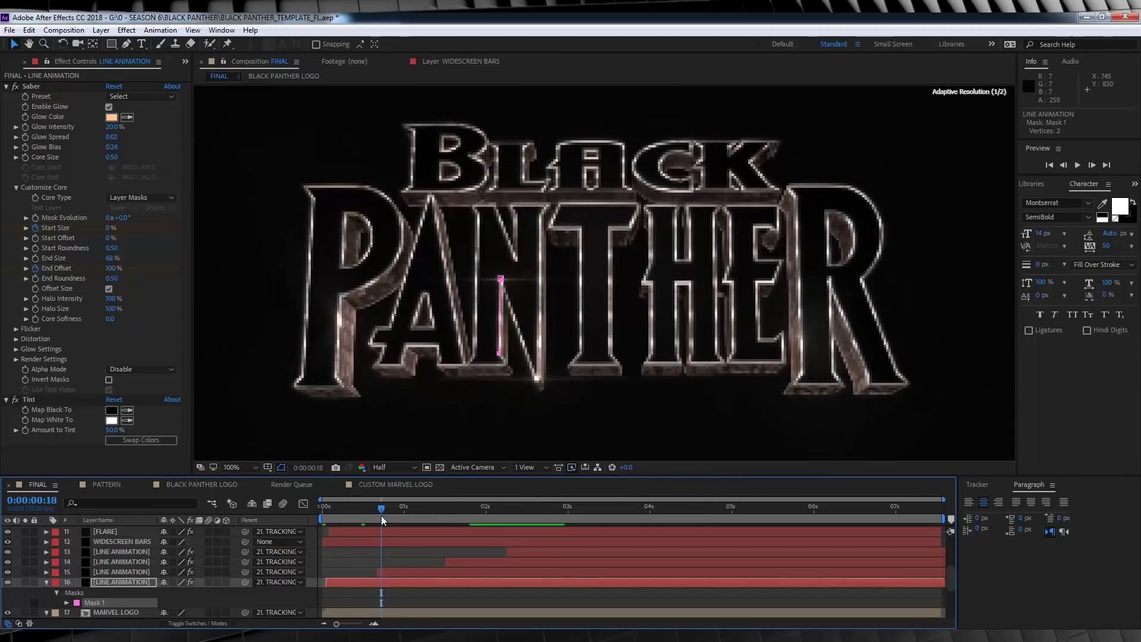
{"action": "left_click", "coordinate": [91, 604]}
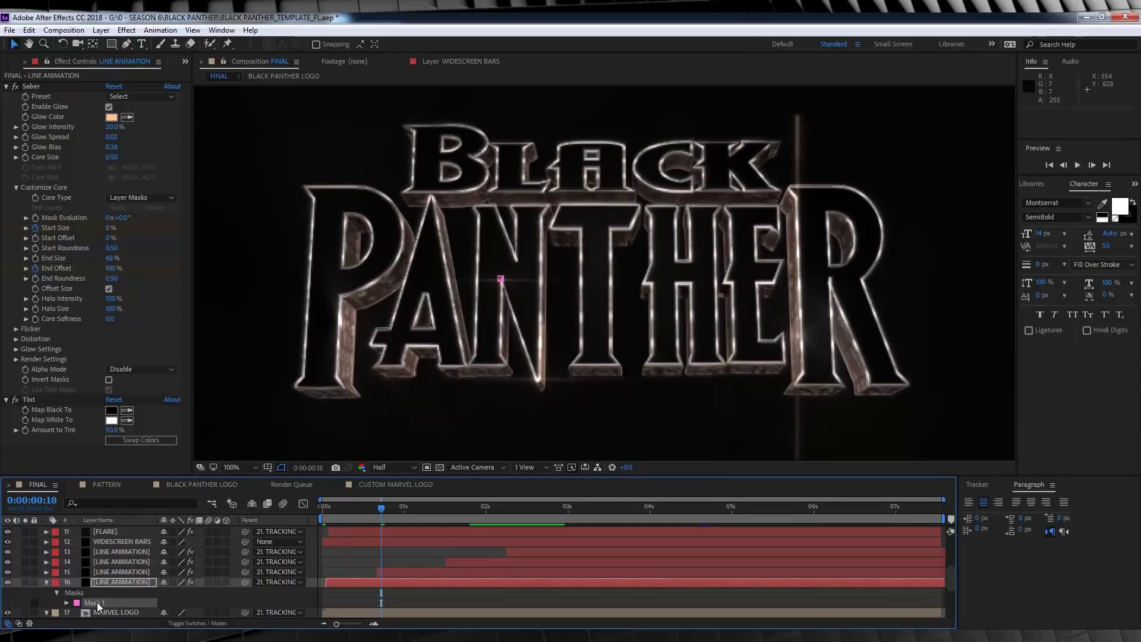
{"action": "left_click", "coordinate": [97, 602]}
Redraw Mask 1 with new vertices up the N of PANTHER and preview it from the start.
{"action": "key", "text": "g"}
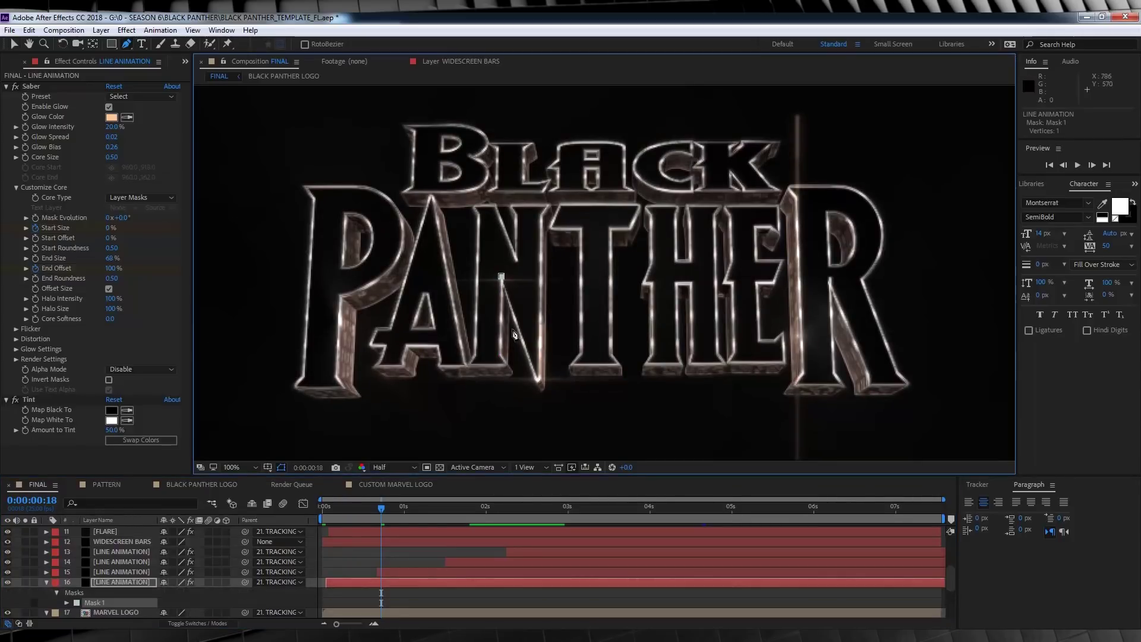
{"action": "left_click", "coordinate": [537, 381]}
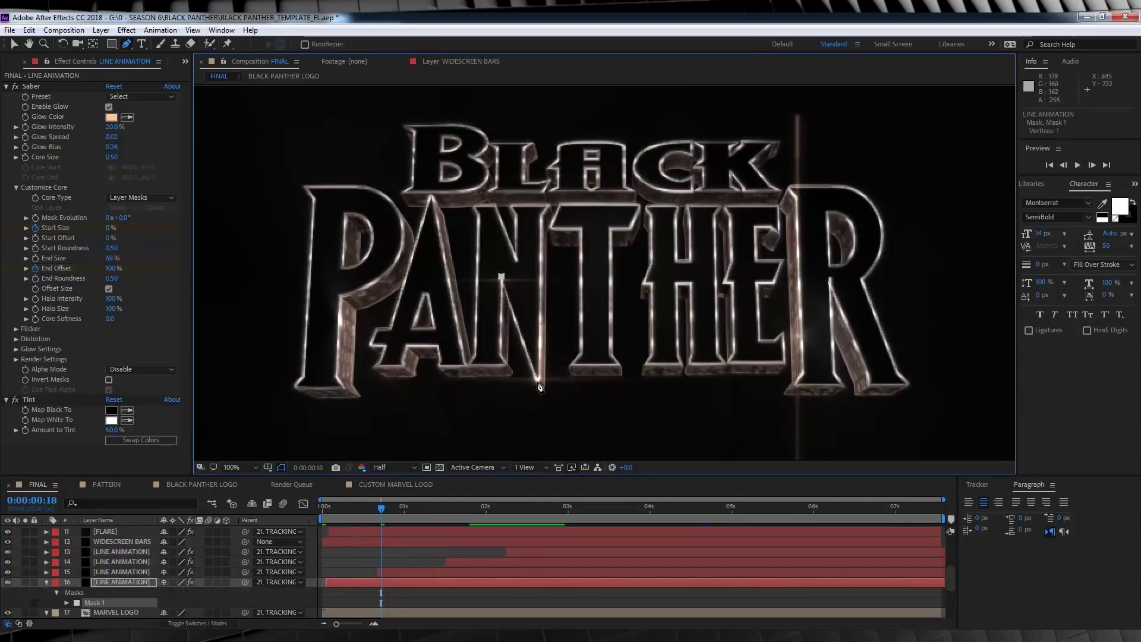
{"action": "left_click", "coordinate": [542, 224]}
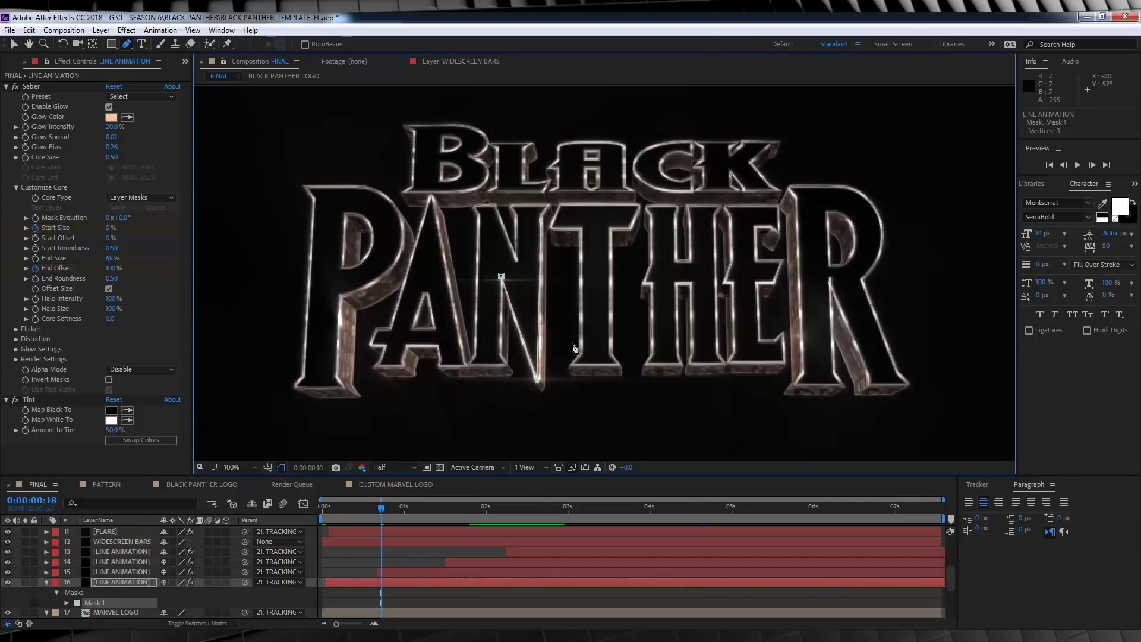
{"action": "left_click", "coordinate": [399, 618]}
{"action": "left_click", "coordinate": [322, 507]}
{"action": "key", "text": "space"}
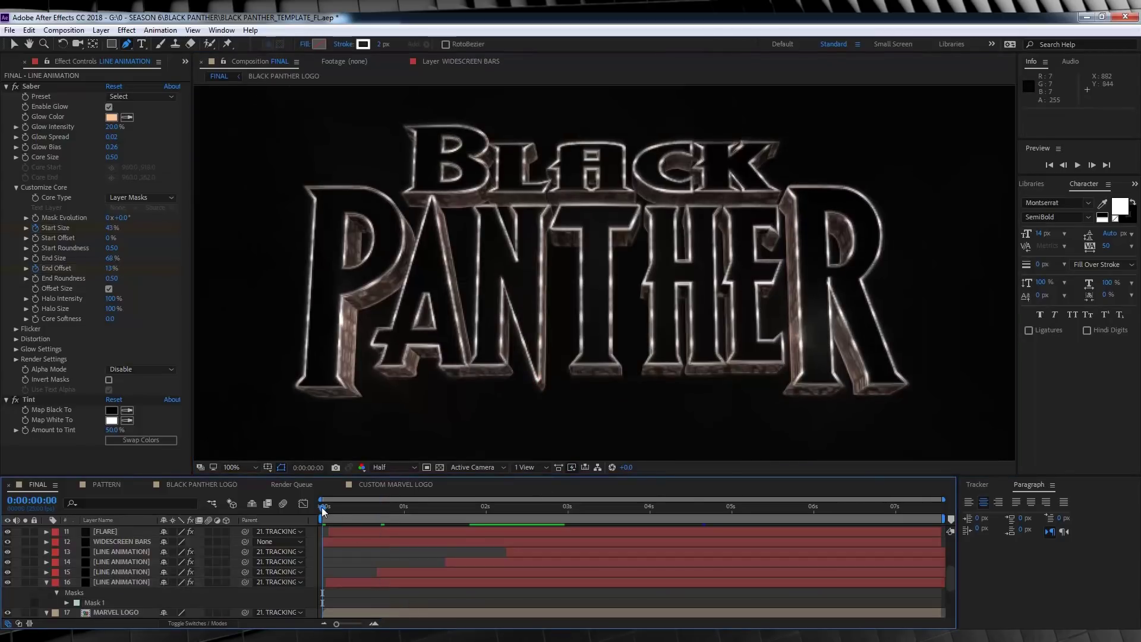
{"action": "key", "text": "space"}
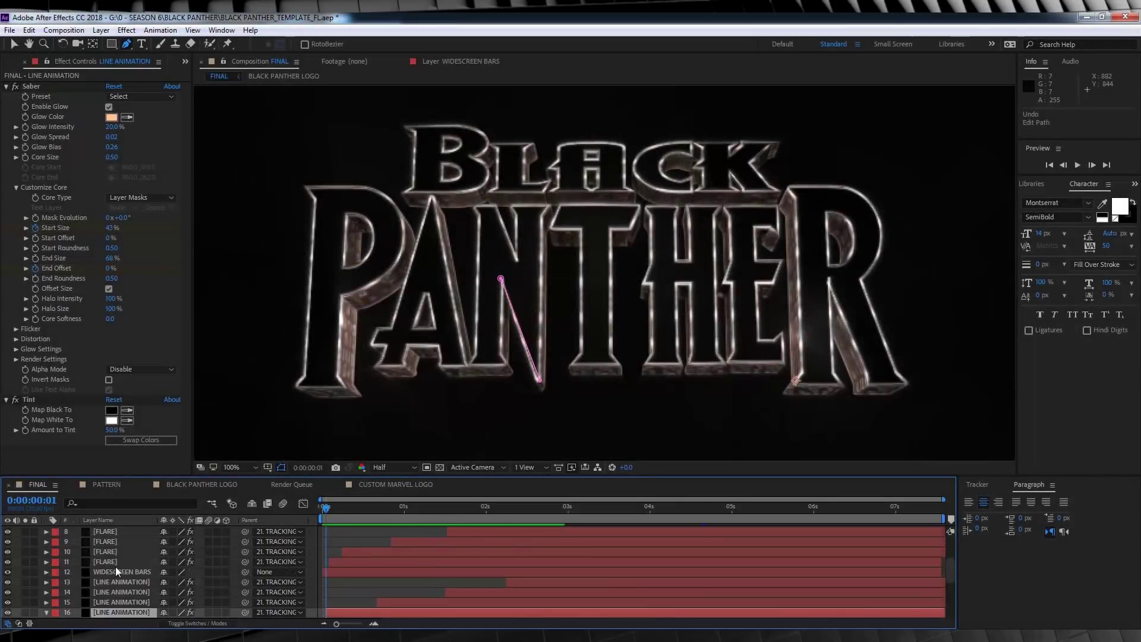
Select the FLARE layer, hide logo layer 23, and scrub frames 5 to 11 to watch the flare streak.
{"action": "left_click", "coordinate": [109, 562]}
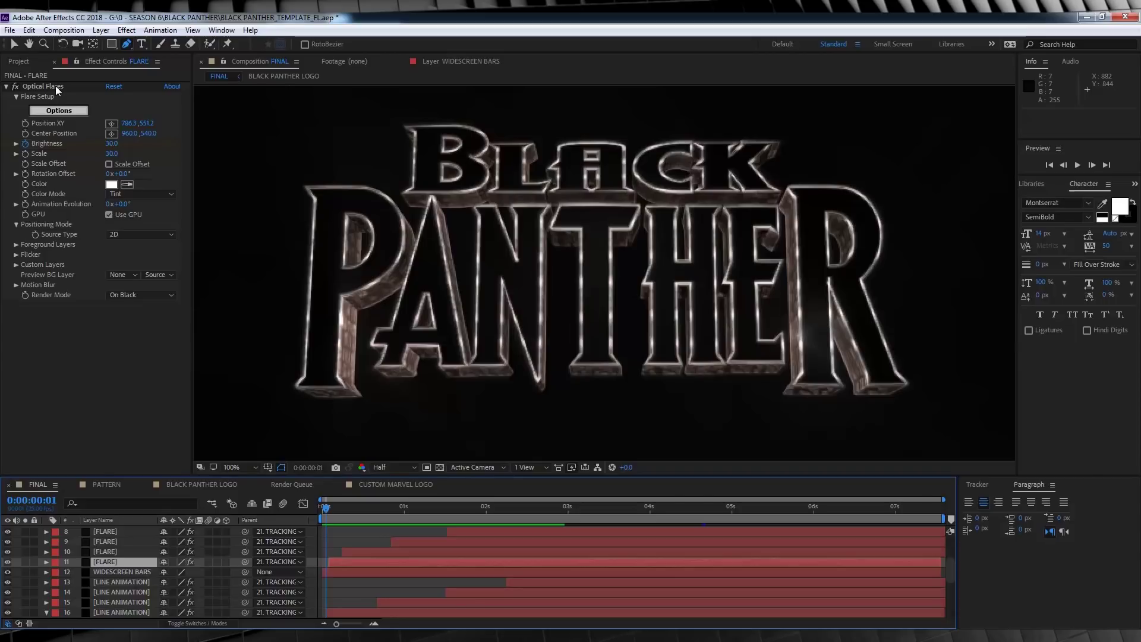
{"action": "left_click_drag", "start_coordinate": [327, 505], "coordinate": [341, 508]}
{"action": "scroll", "coordinate": [154, 565], "scroll_direction": "down", "scroll_amount": 5}
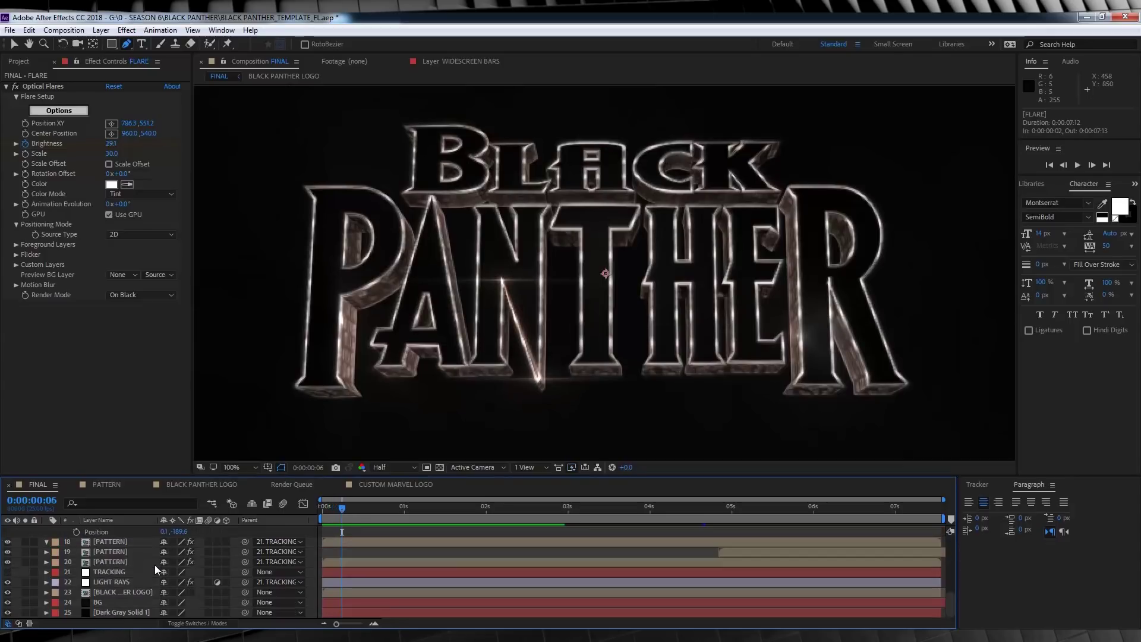
{"action": "left_click", "coordinate": [190, 592]}
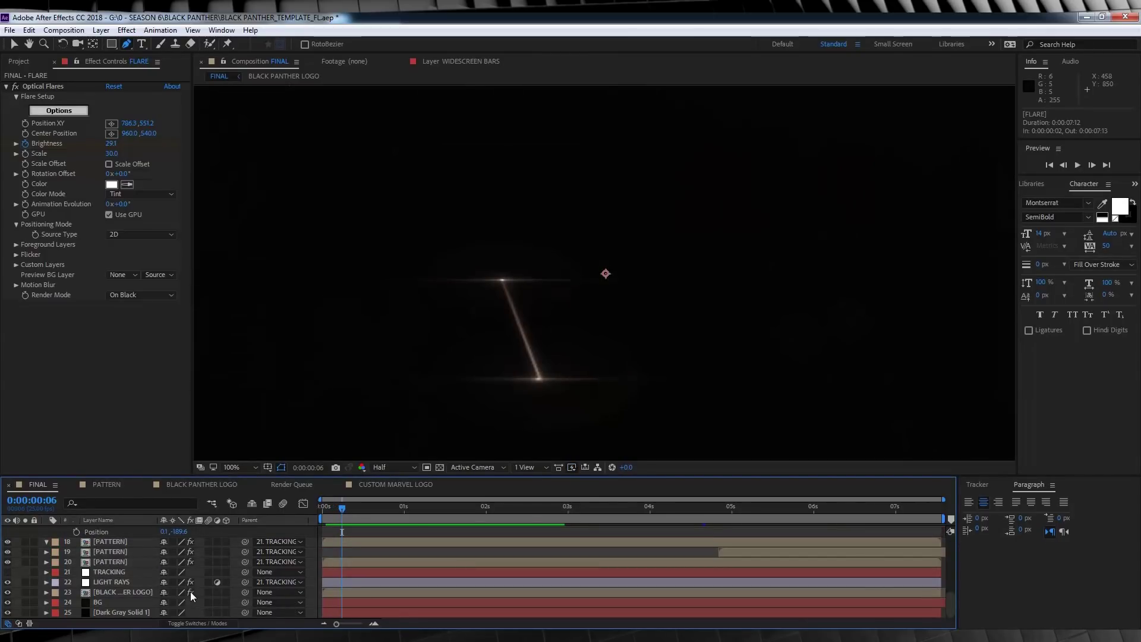
{"action": "left_click_drag", "start_coordinate": [383, 505], "coordinate": [333, 505]}
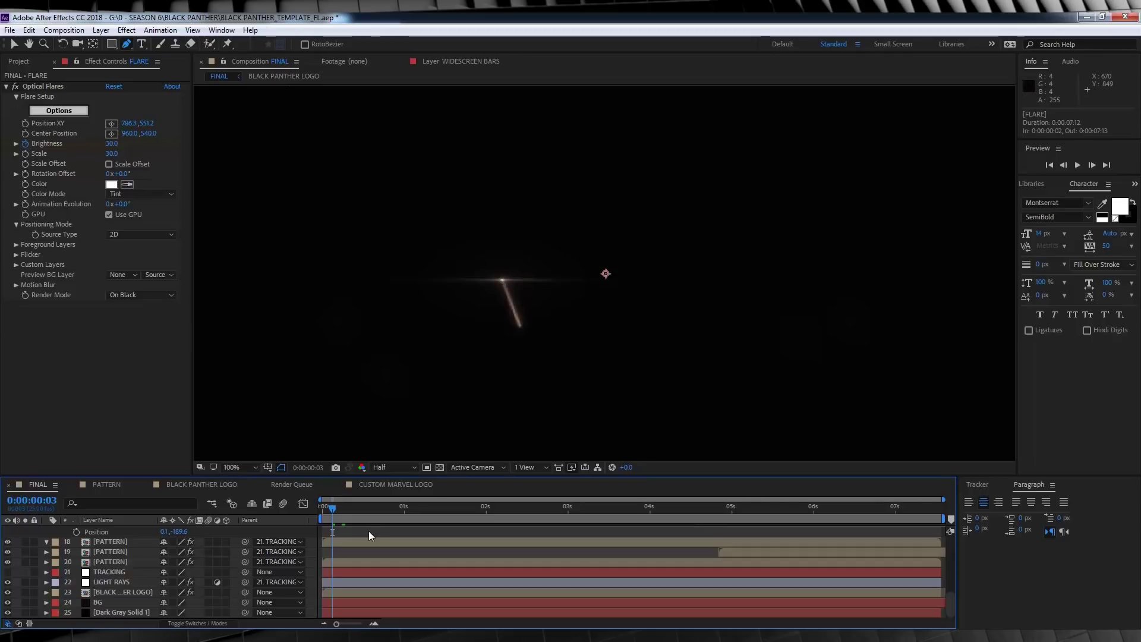
{"action": "left_click_drag", "start_coordinate": [337, 512], "coordinate": [358, 516]}
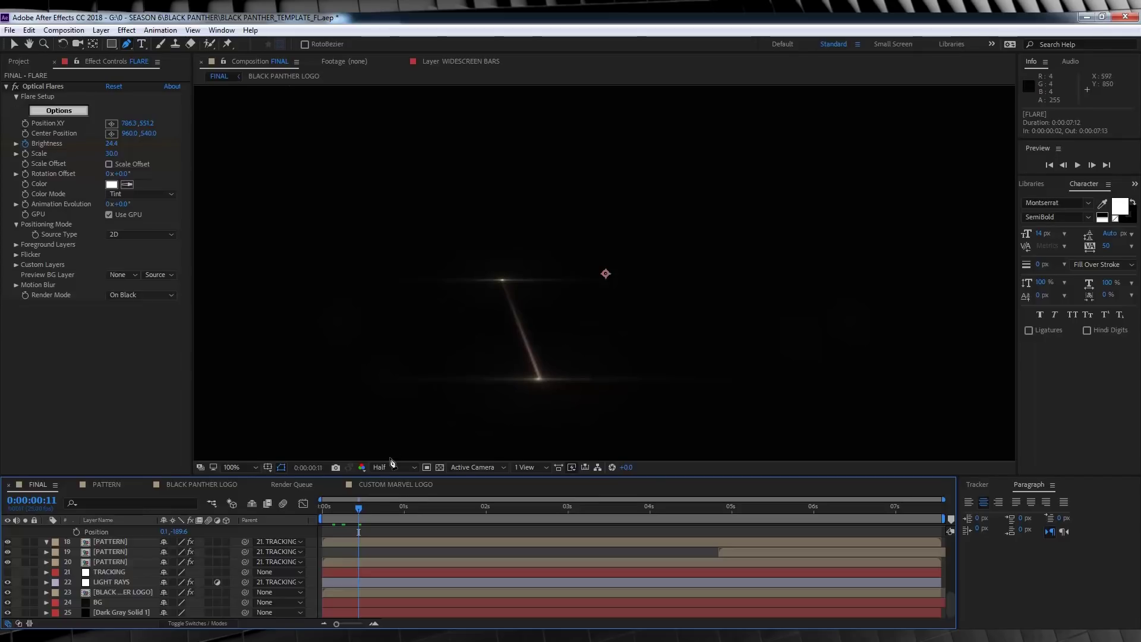
Draw a two-point vertical Mask 1 on the last LINE ANIMATION layer beneath the flare.
{"action": "scroll", "coordinate": [231, 545], "scroll_direction": "up", "scroll_amount": 3}
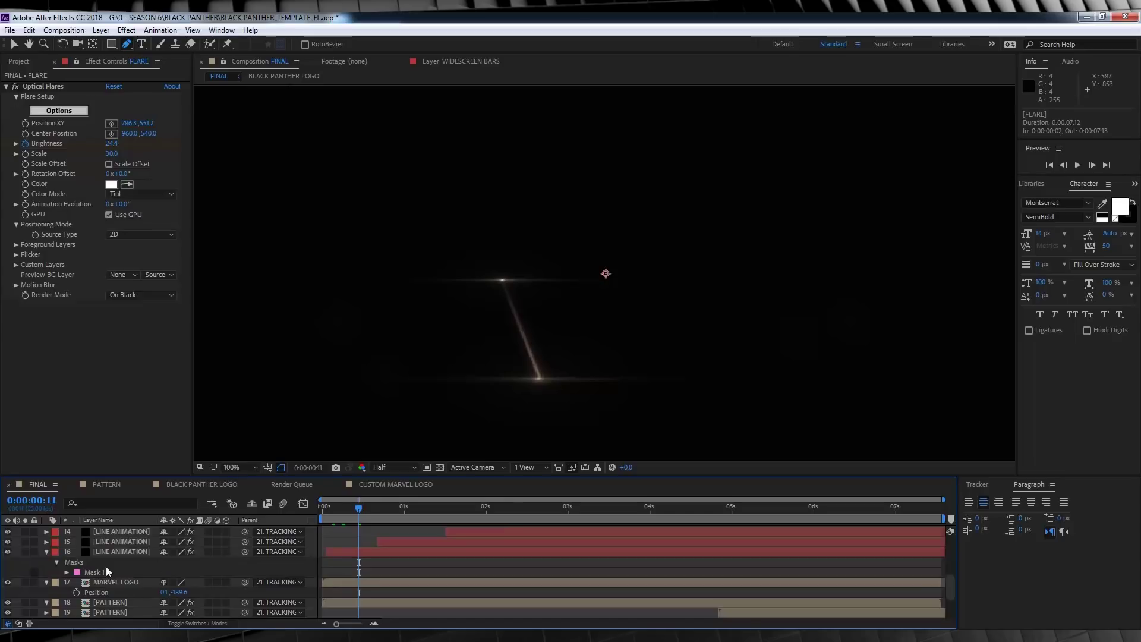
{"action": "left_click", "coordinate": [113, 551]}
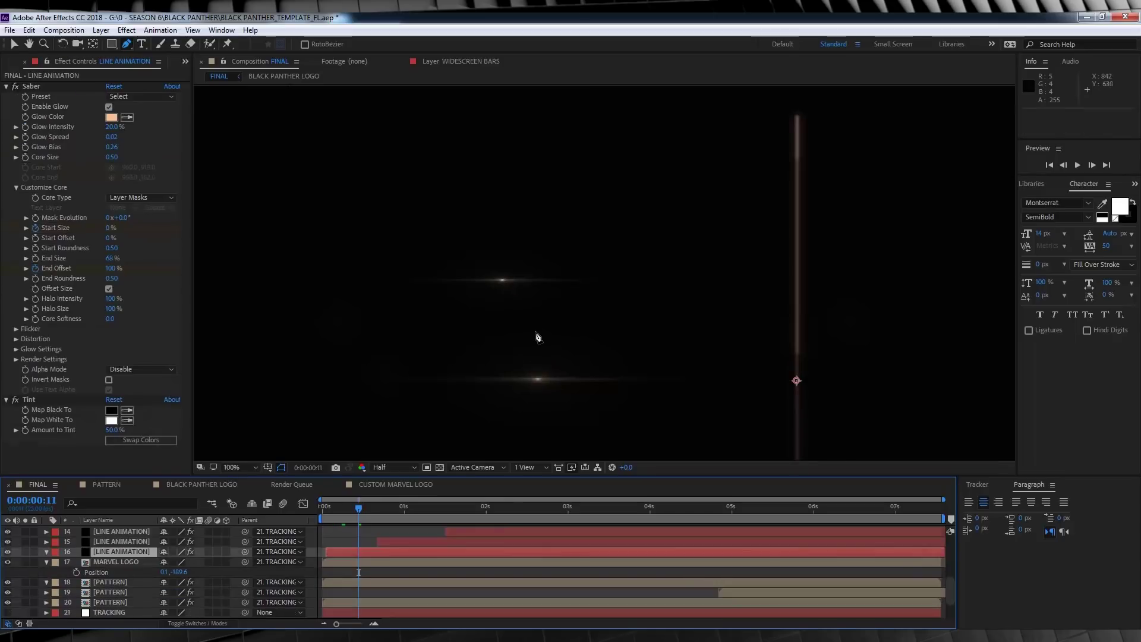
{"action": "left_click", "coordinate": [502, 280]}
{"action": "left_click", "coordinate": [502, 380]}
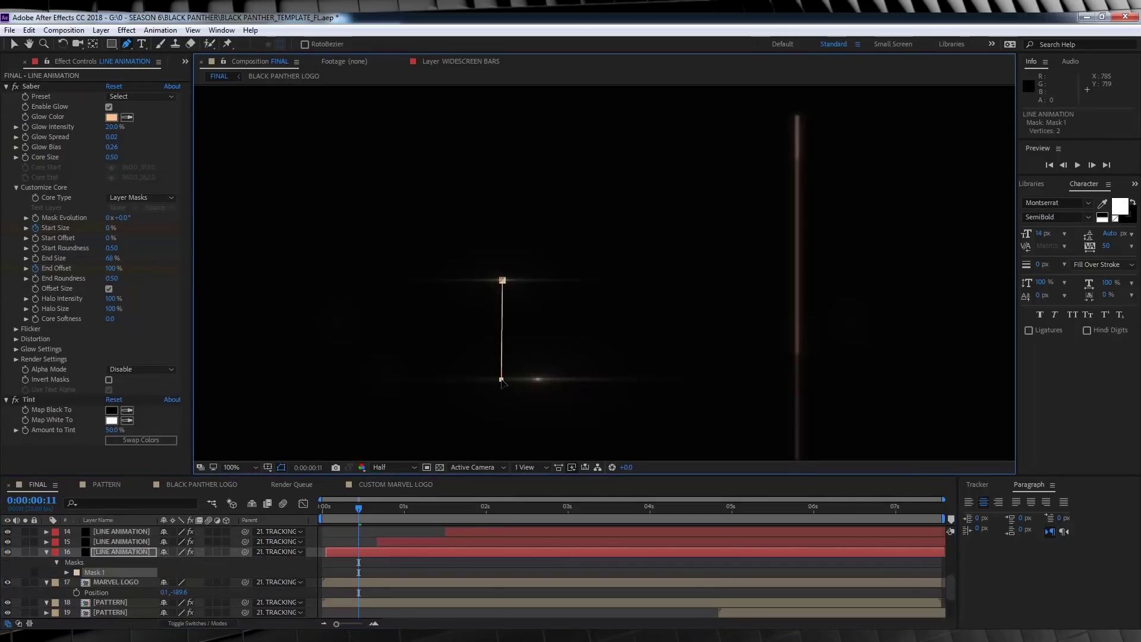
{"action": "left_click", "coordinate": [476, 570]}
Set preview resolution to Full, then select layer 11 FLARE and hide it.
{"action": "left_click", "coordinate": [392, 467]}
{"action": "left_click", "coordinate": [402, 498]}
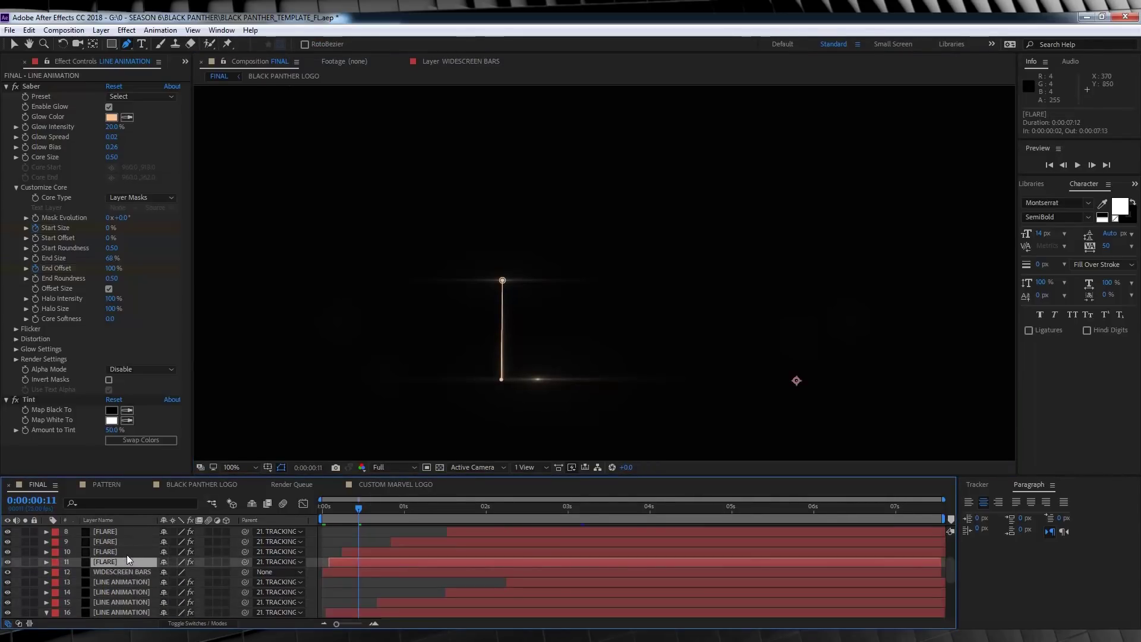
{"action": "left_click", "coordinate": [108, 563]}
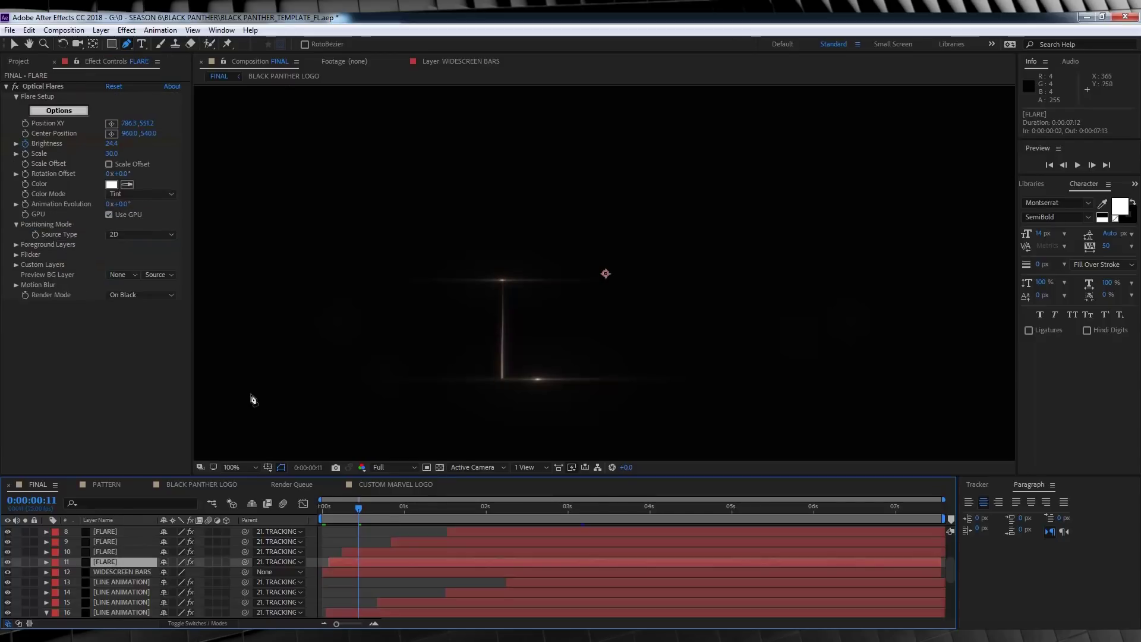
{"action": "left_click", "coordinate": [7, 561]}
Show layer 11's flare again and toggle layer 10 FLARE to identify its streak.
{"action": "left_click", "coordinate": [7, 563]}
{"action": "key", "text": "period"}
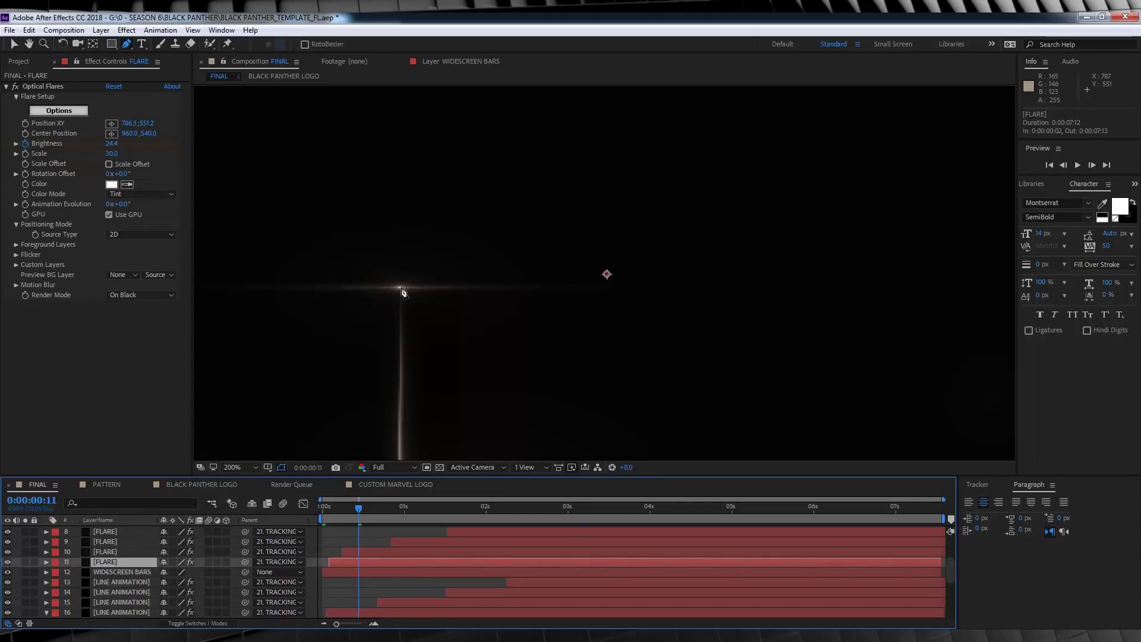
{"action": "key", "text": "comma"}
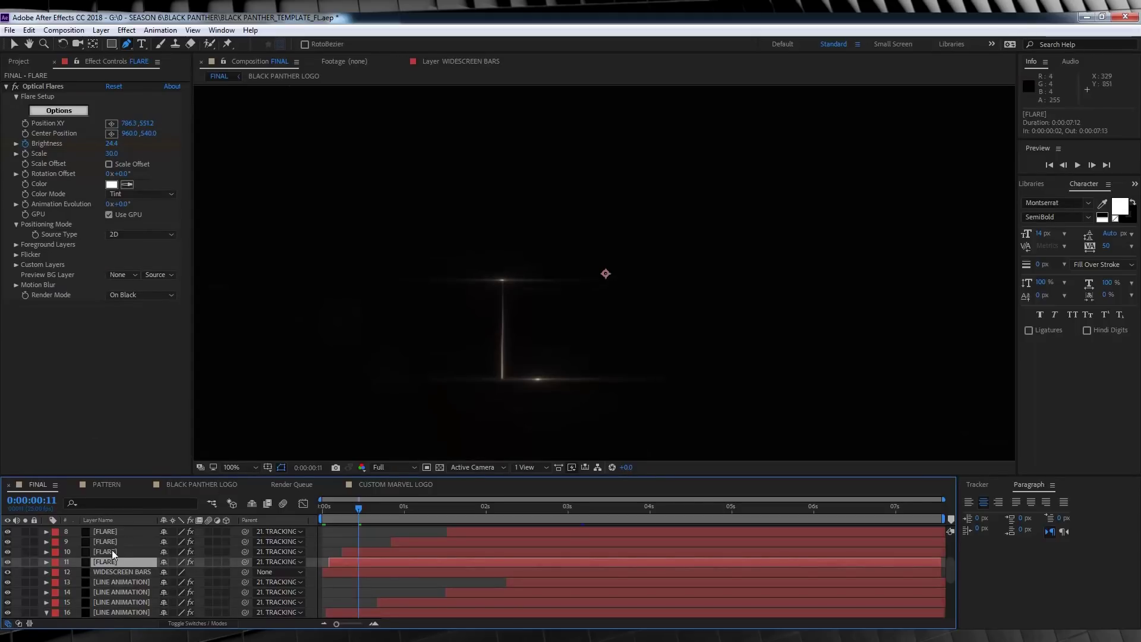
{"action": "left_click", "coordinate": [104, 552]}
{"action": "left_click", "coordinate": [8, 552]}
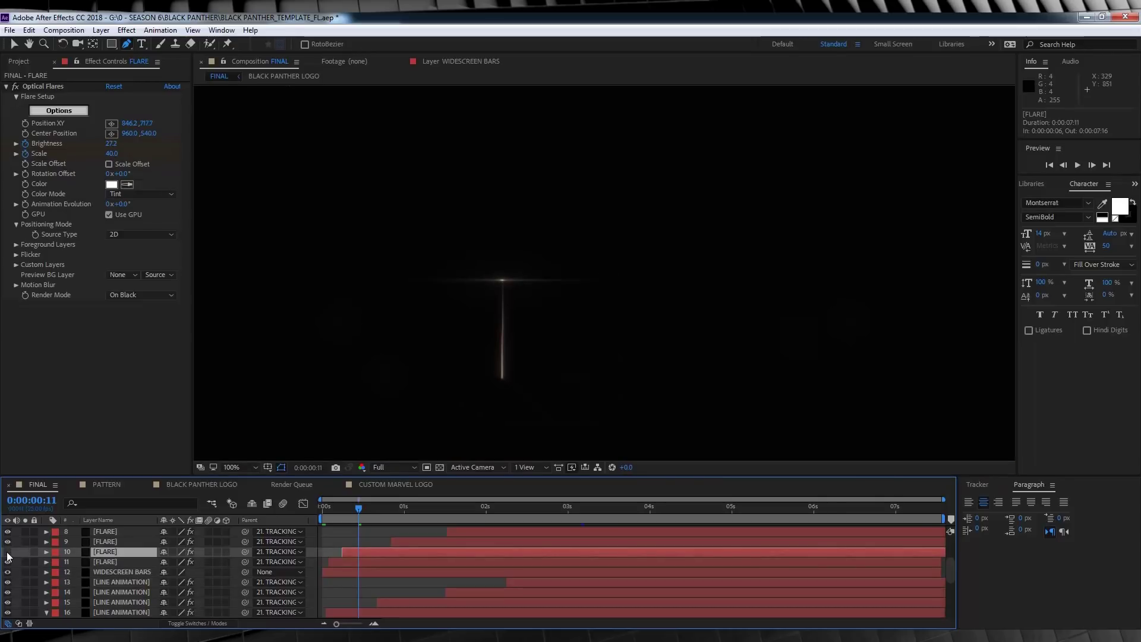
{"action": "left_click", "coordinate": [7, 552]}
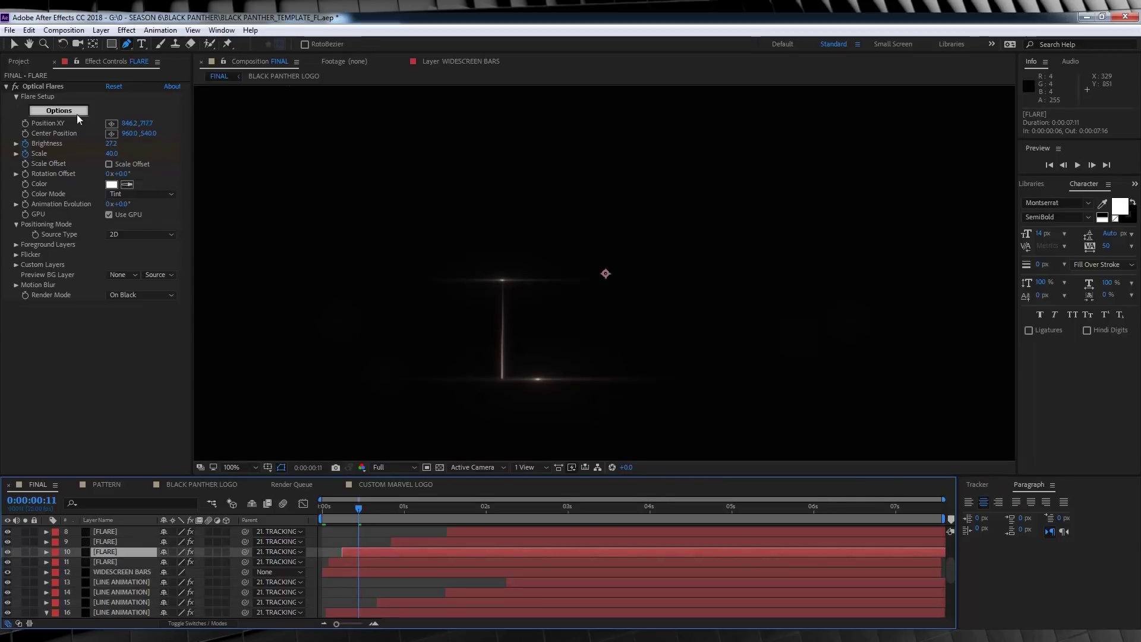
Pick a new Optical Flares position at the bottom end of the saber line.
{"action": "left_click", "coordinate": [111, 124]}
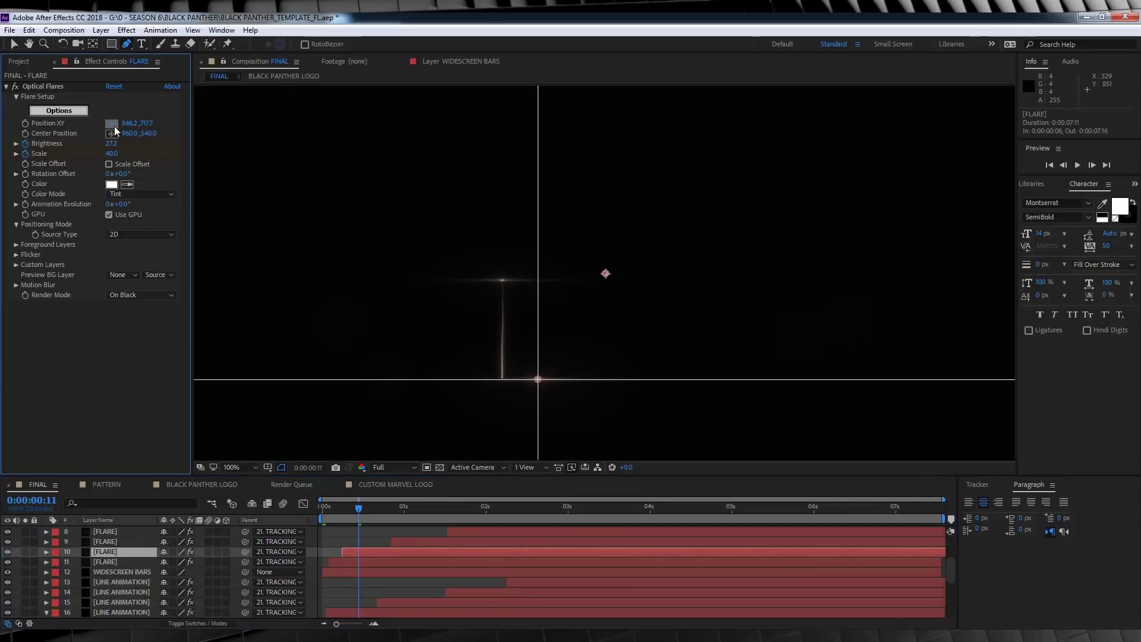
{"action": "left_click", "coordinate": [502, 378]}
{"action": "key", "text": "period"}
{"action": "key", "text": "comma"}
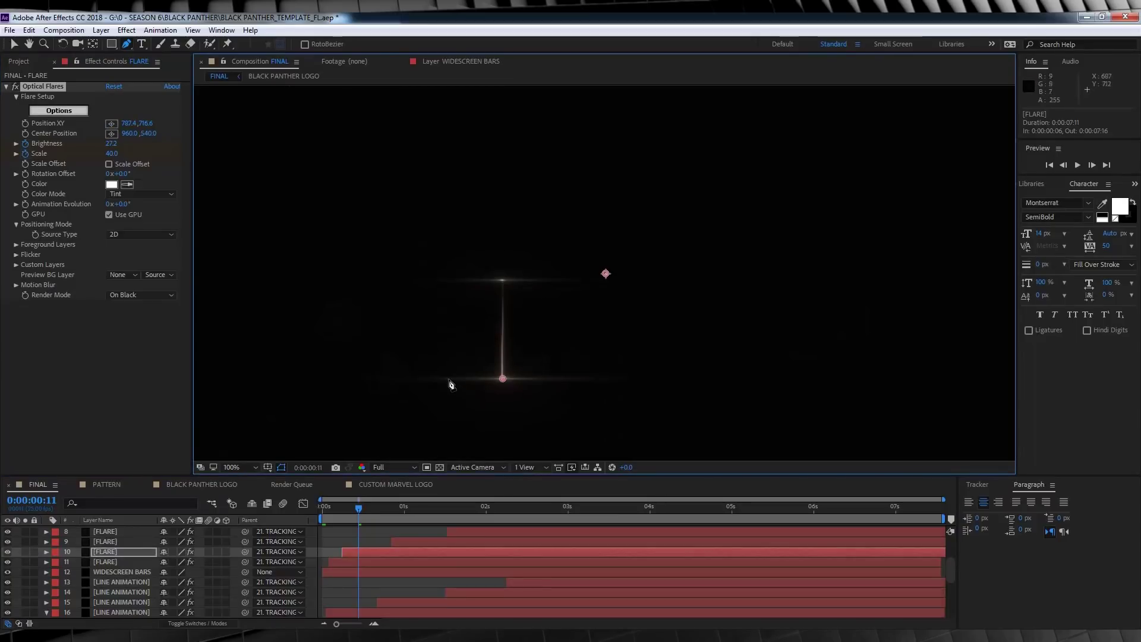
{"action": "key", "text": "v"}
Zoom to 400%, nudge the flare centre one pixel left to 786.4, 716.6, then zoom back out.
{"action": "key", "text": "z"}
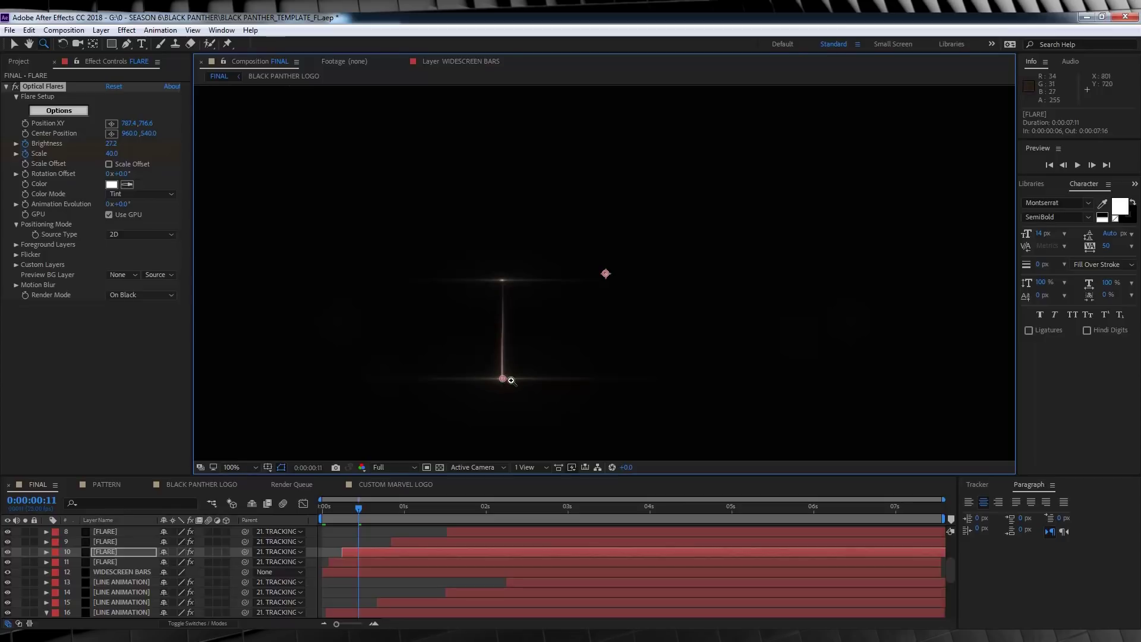
{"action": "left_click", "coordinate": [506, 380]}
{"action": "left_click", "coordinate": [660, 288]}
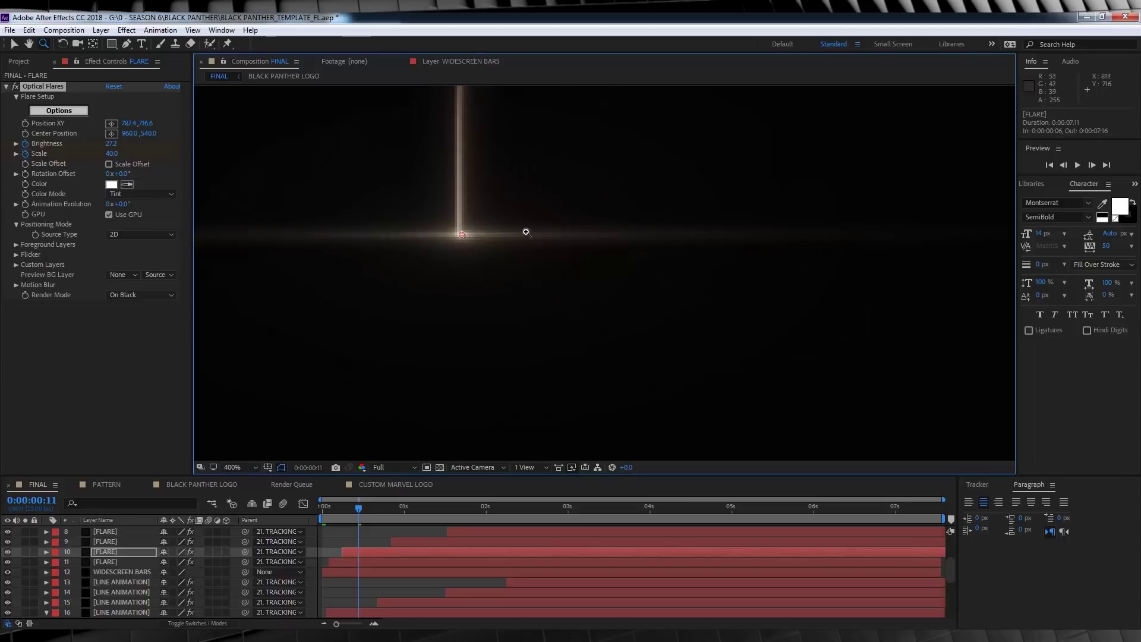
{"action": "key", "text": "v"}
{"action": "left_click_drag", "start_coordinate": [461, 234], "coordinate": [459, 236]}
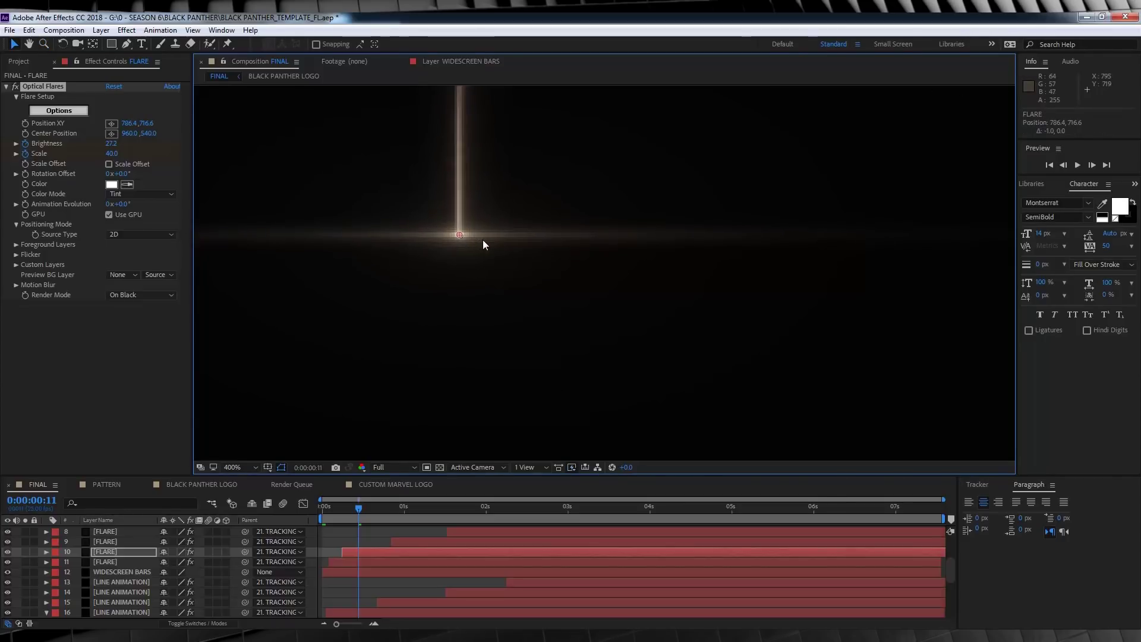
{"action": "key", "text": "comma"}
{"action": "key", "text": "comma"}
{"action": "key", "text": "comma"}
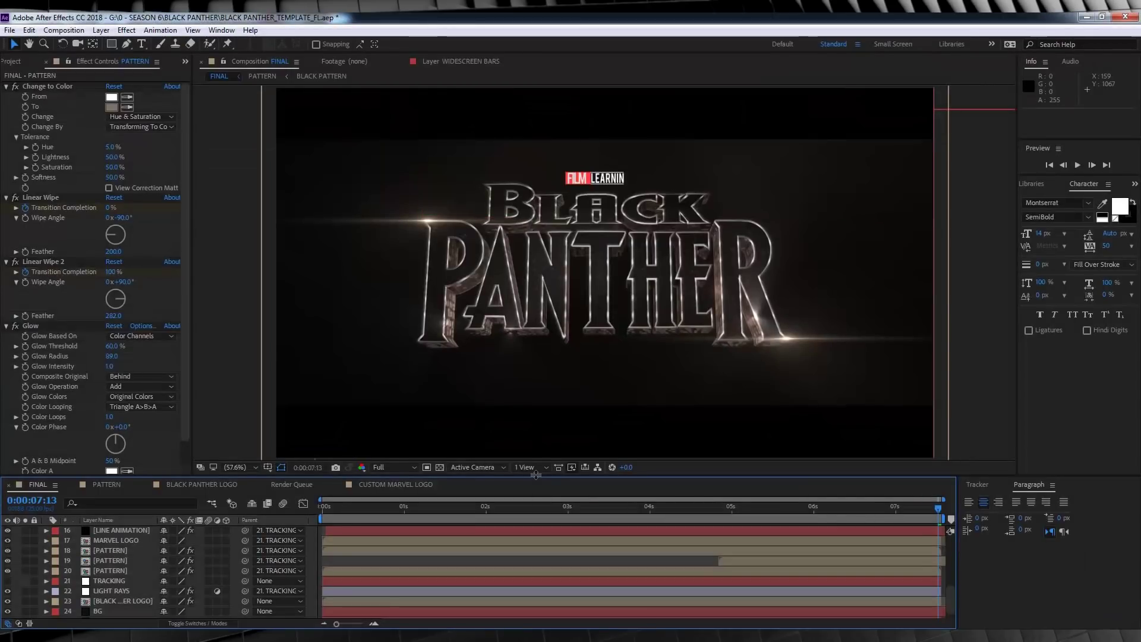
Open the [PATTERN] precomp to inspect its texture, then return to FINAL at 0:00:04:14.
{"action": "scroll", "coordinate": [144, 558], "scroll_direction": "down", "scroll_amount": 2}
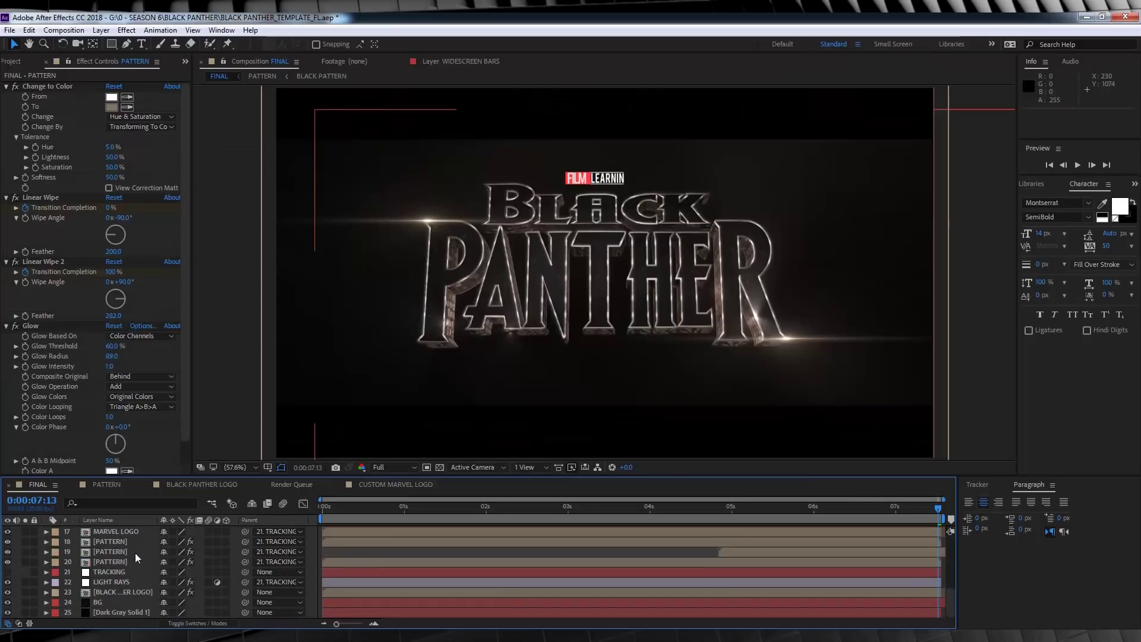
{"action": "double_click", "coordinate": [105, 562]}
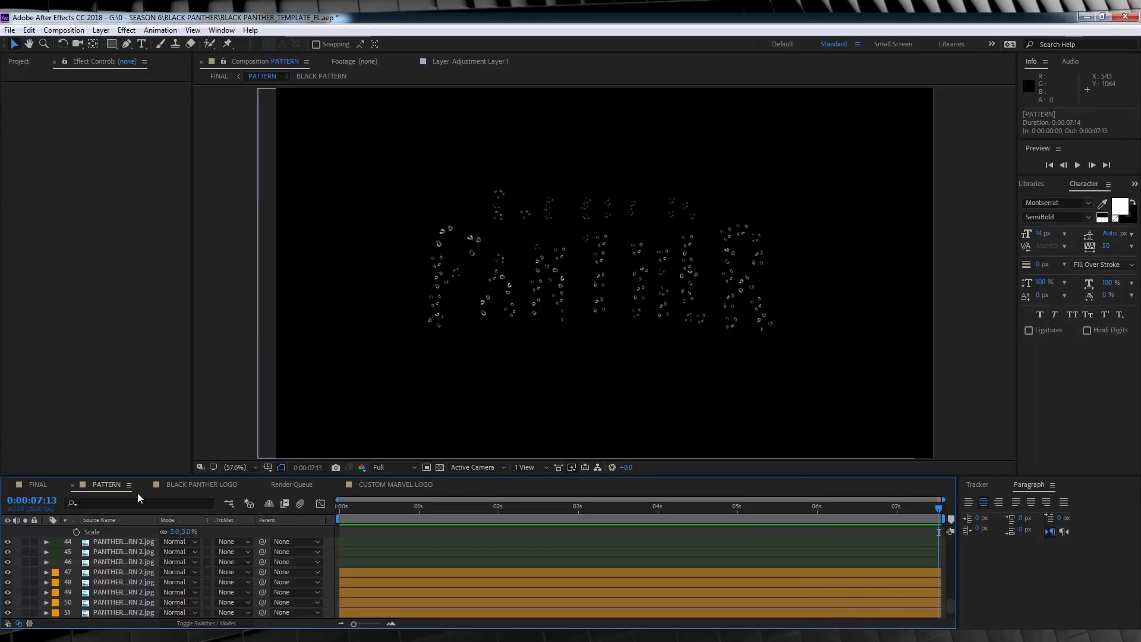
{"action": "left_click", "coordinate": [42, 485]}
{"action": "left_click_drag", "start_coordinate": [513, 510], "coordinate": [697, 520]}
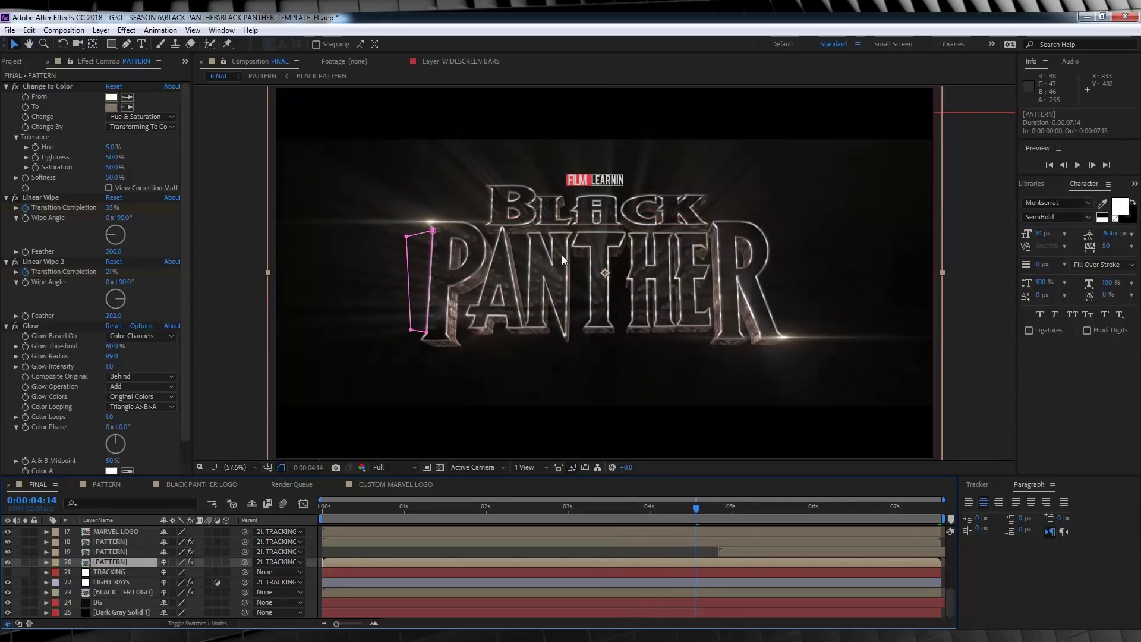
Reopen the PATTERN precomp and make the NEW FONT.mov logo layer visible.
{"action": "double_click", "coordinate": [109, 561]}
{"action": "scroll", "coordinate": [113, 548], "scroll_direction": "down", "scroll_amount": 1}
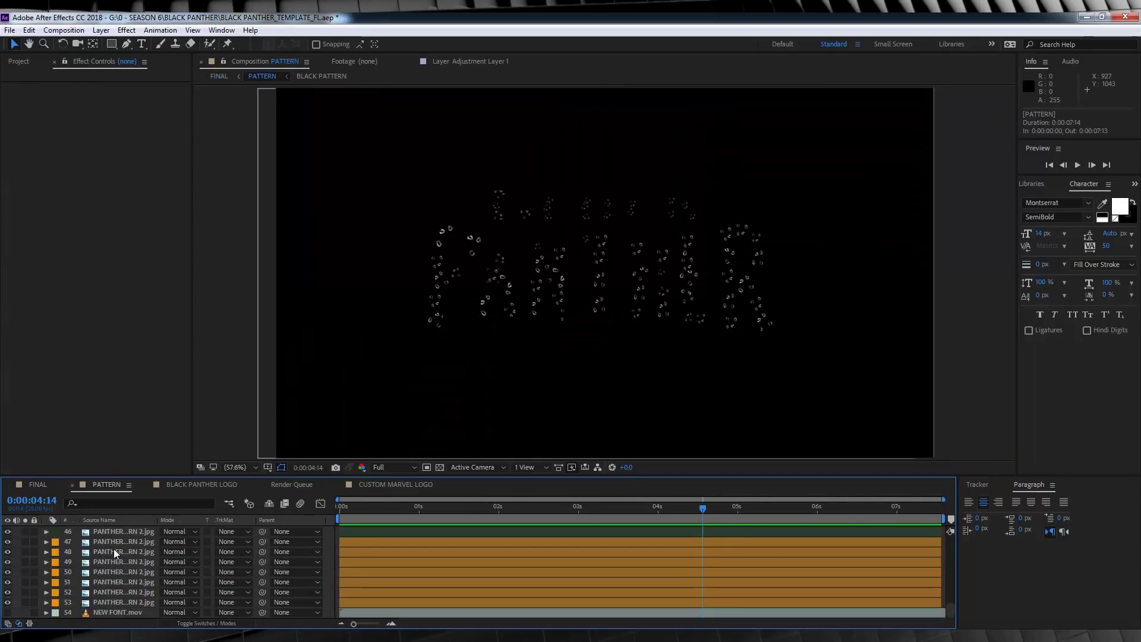
{"action": "left_click", "coordinate": [113, 613]}
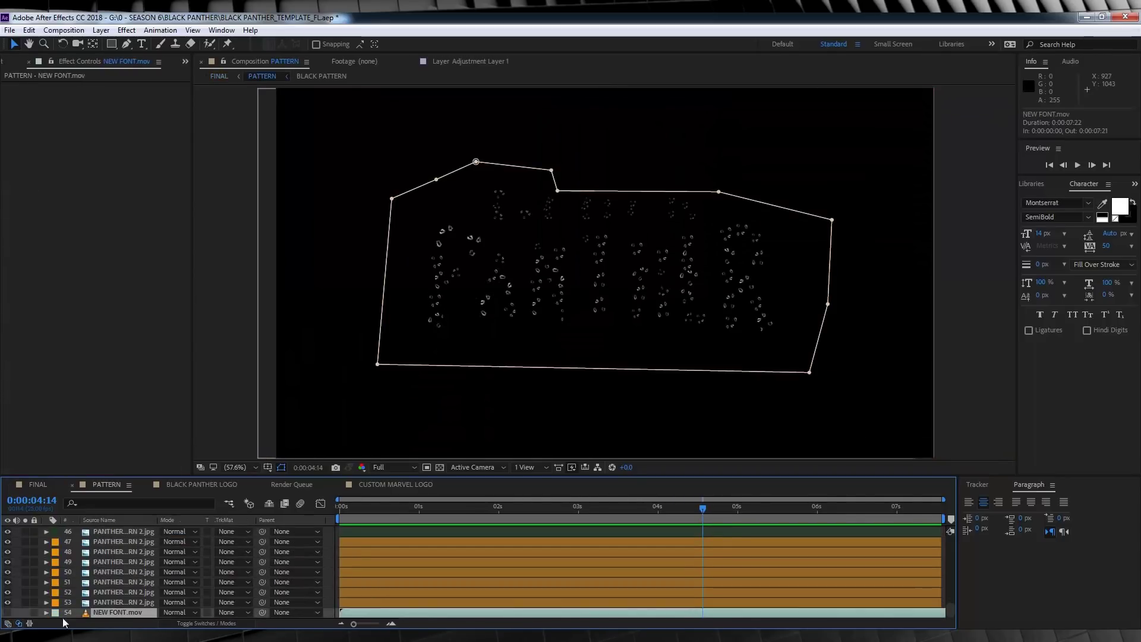
{"action": "left_click", "coordinate": [8, 615]}
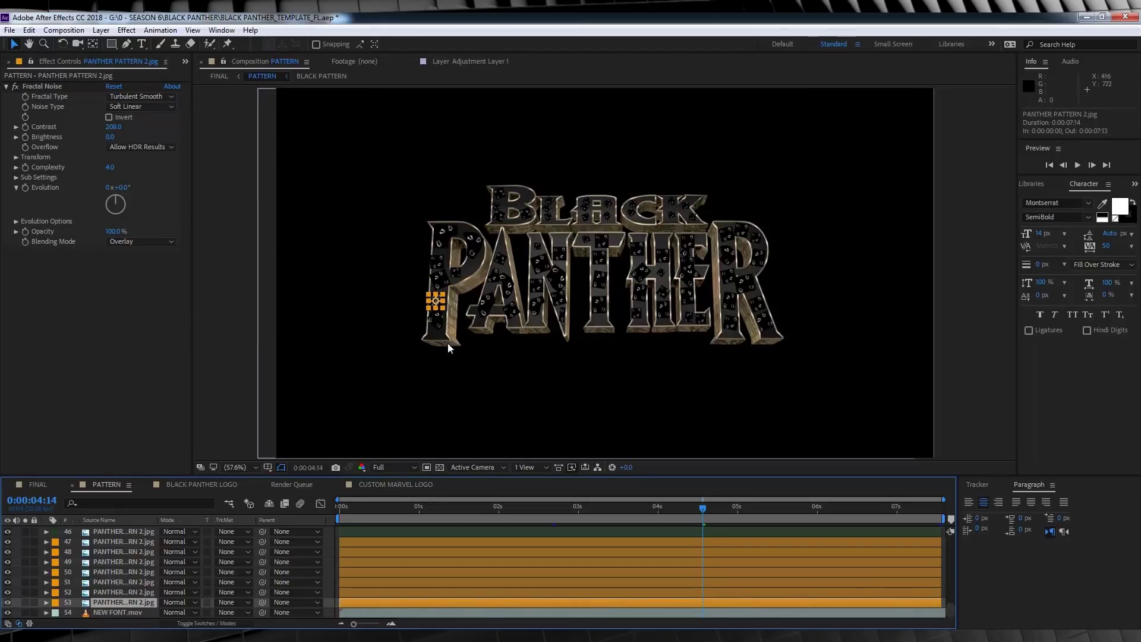
Select pattern layers 47–53 and one pattern layer, then view BLACK PANTHER LOGO and return.
{"action": "left_click", "coordinate": [101, 542], "text": "shift"}
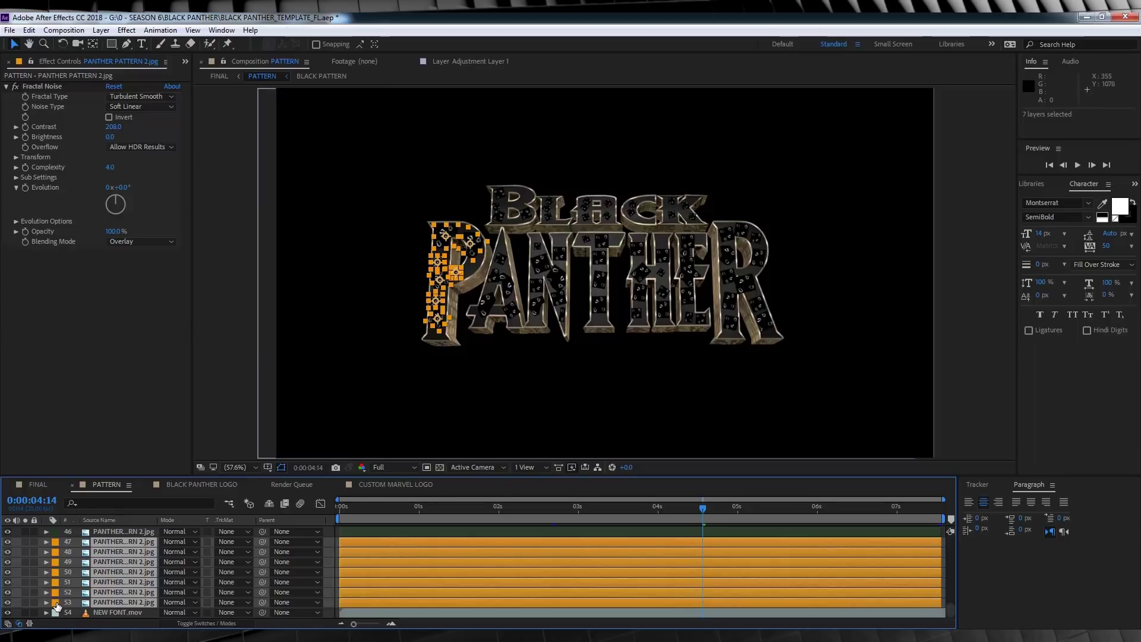
{"action": "scroll", "coordinate": [66, 606], "scroll_direction": "up", "scroll_amount": 1}
{"action": "left_click", "coordinate": [113, 561]}
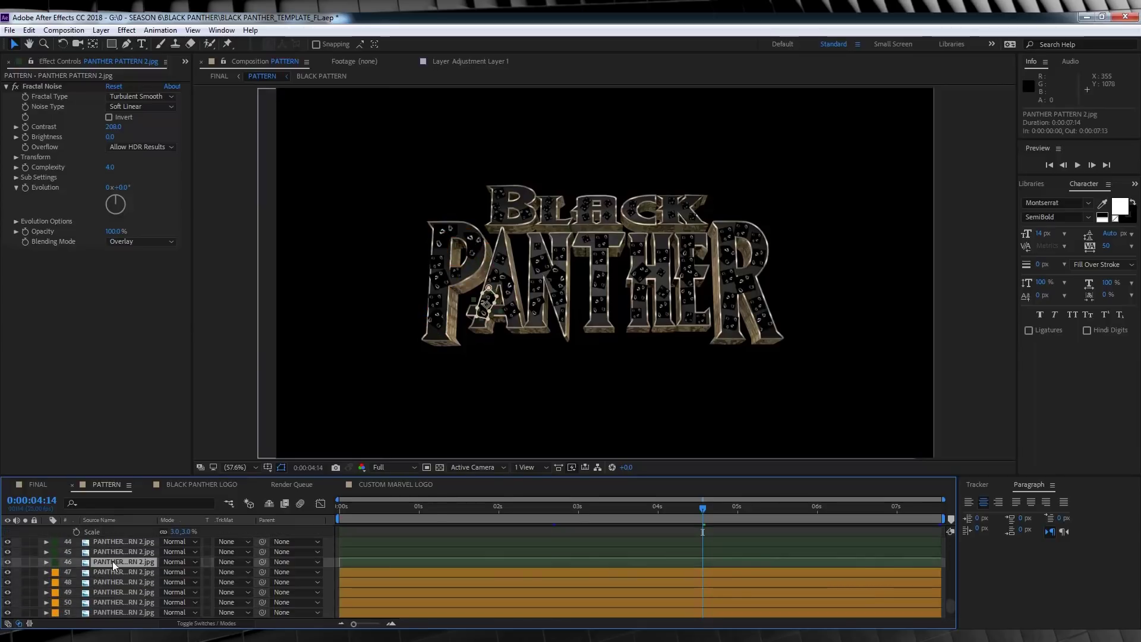
{"action": "scroll", "coordinate": [112, 561], "scroll_direction": "down", "scroll_amount": 1}
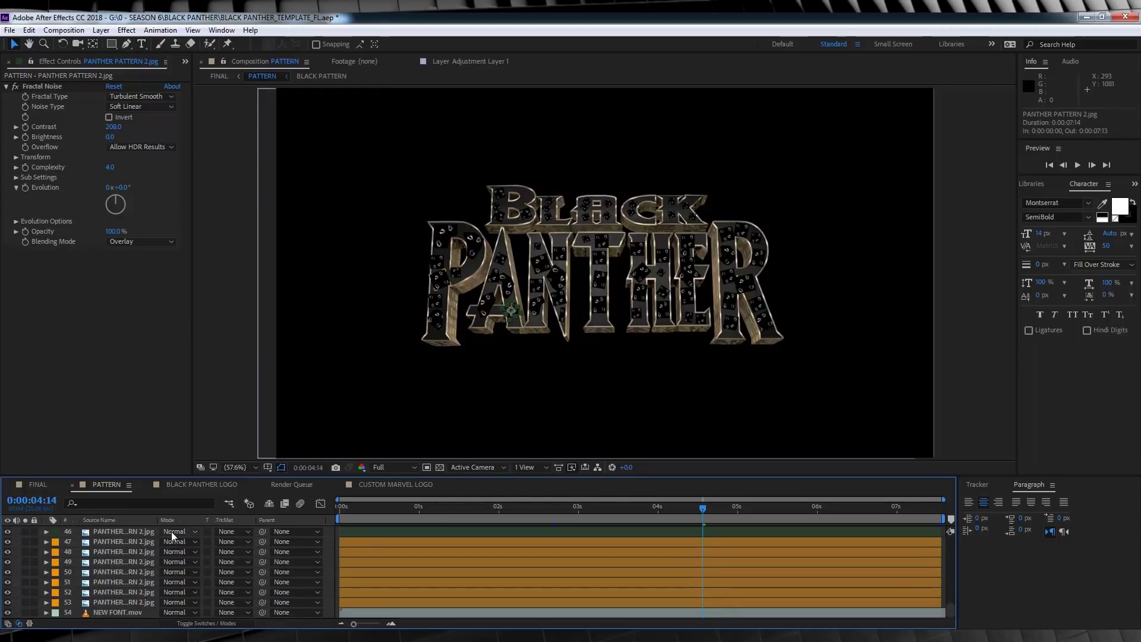
{"action": "left_click", "coordinate": [198, 484]}
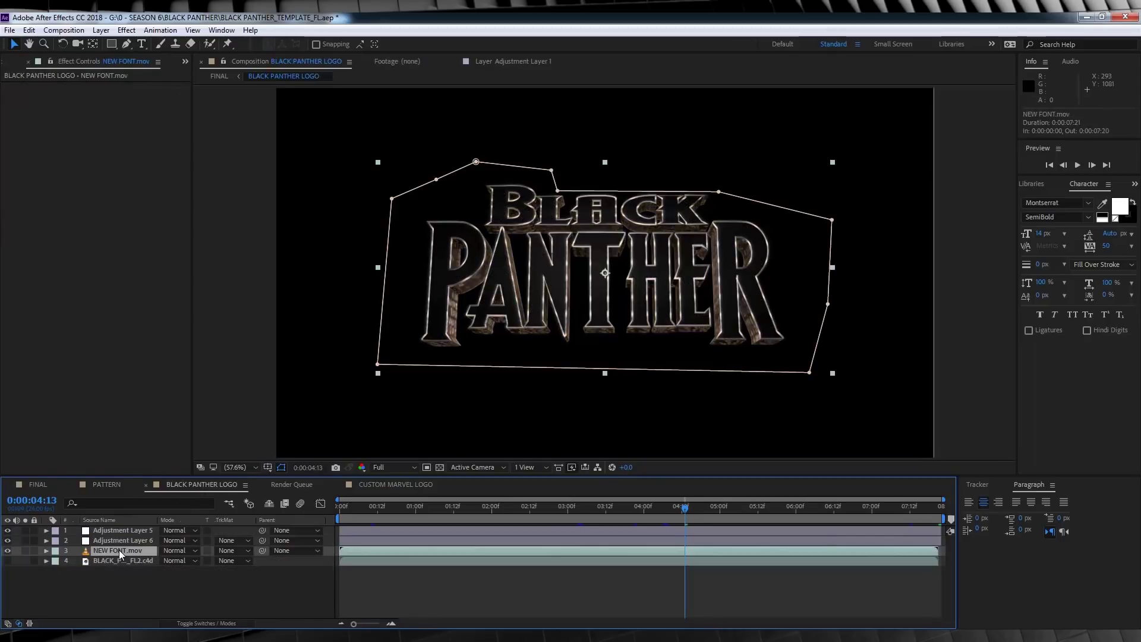
{"action": "left_click", "coordinate": [110, 485]}
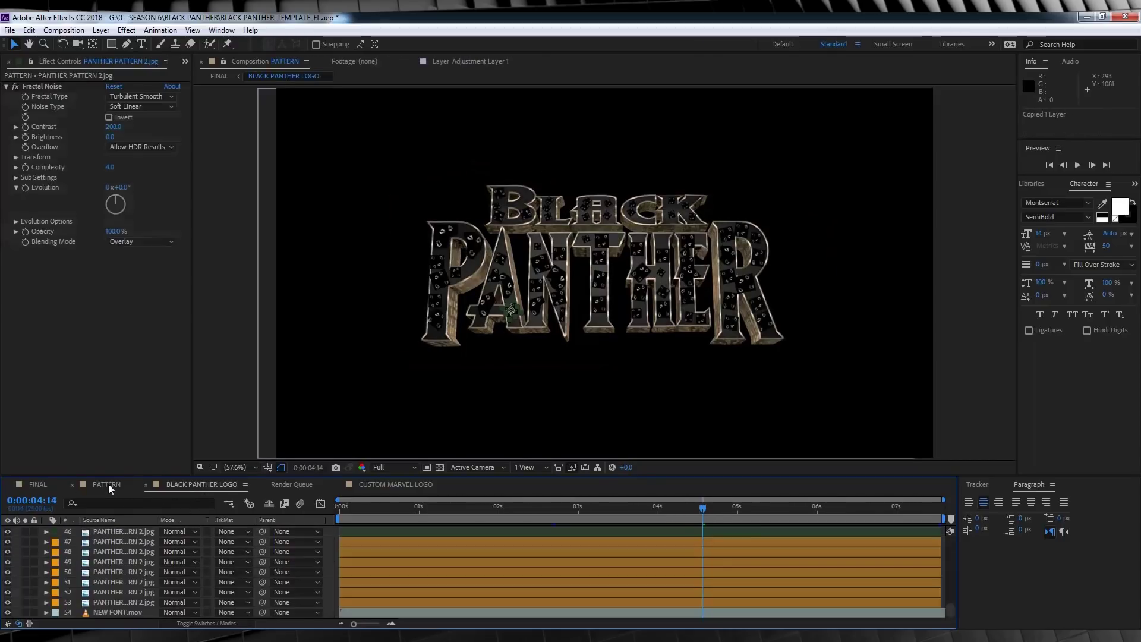
Select NEW FONT.mov, pattern layers 53, 47–53 and 44, then BLACK PATTERN.
{"action": "left_click", "coordinate": [118, 612]}
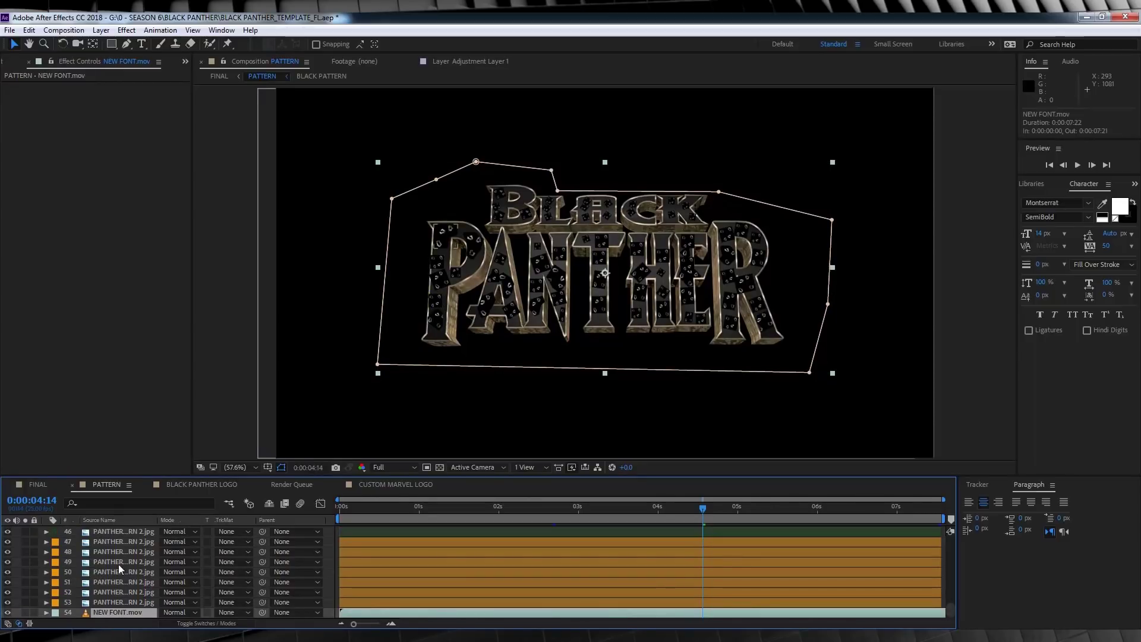
{"action": "left_click", "coordinate": [117, 602]}
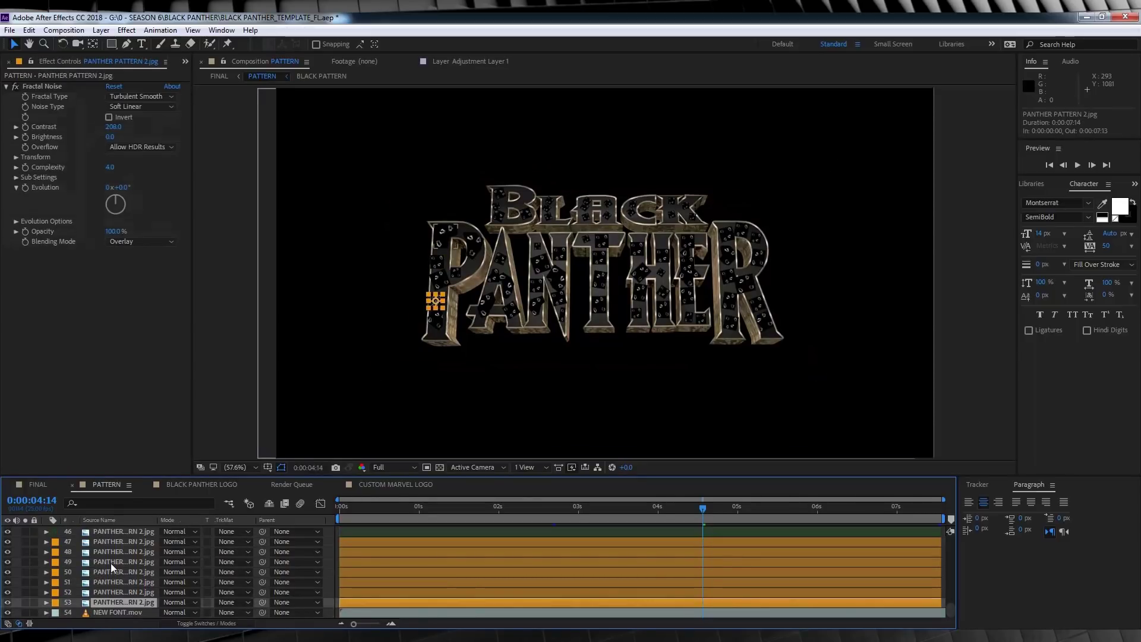
{"action": "left_click", "coordinate": [103, 540], "text": "shift"}
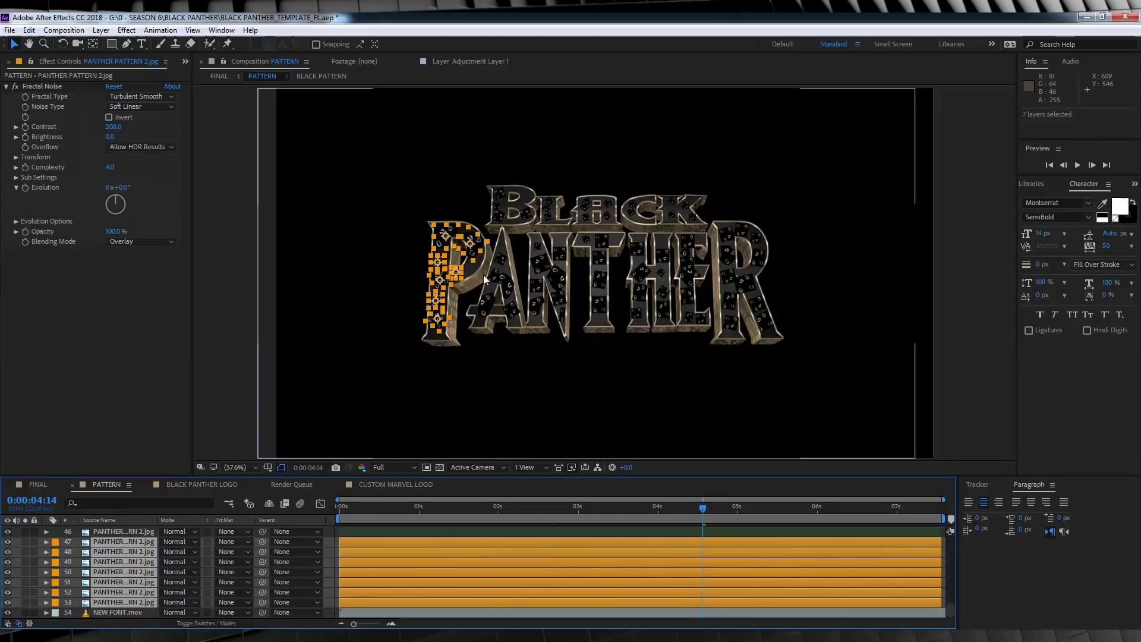
{"action": "scroll", "coordinate": [130, 567], "scroll_direction": "up", "scroll_amount": 3}
{"action": "left_click", "coordinate": [126, 570]}
{"action": "scroll", "coordinate": [122, 562], "scroll_direction": "up", "scroll_amount": 10}
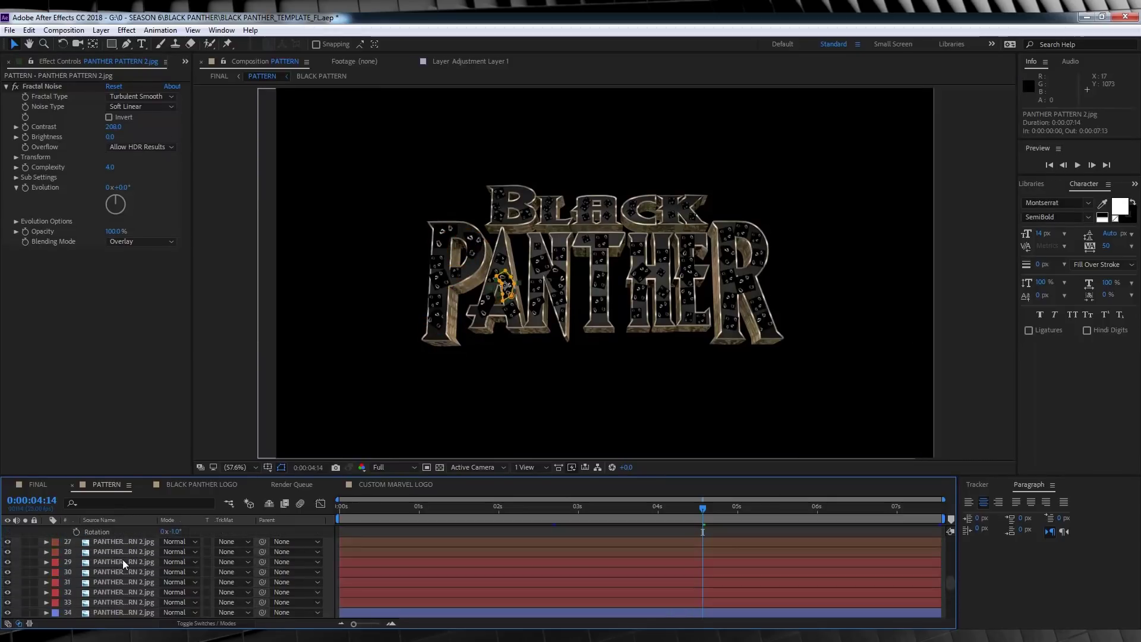
{"action": "scroll", "coordinate": [123, 559], "scroll_direction": "up", "scroll_amount": 2}
{"action": "left_click", "coordinate": [118, 540]}
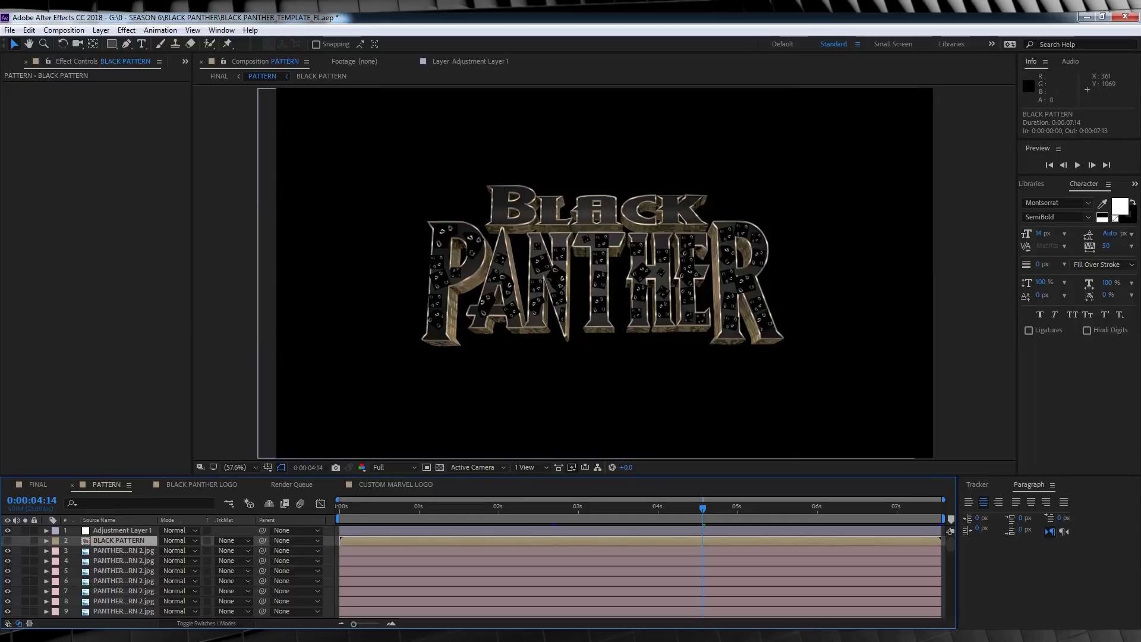
View the comp at 100% and nudge PANTHER PATTERN layer 4 slightly lower on the letters.
{"action": "left_click", "coordinate": [129, 554]}
{"action": "key", "text": "slash"}
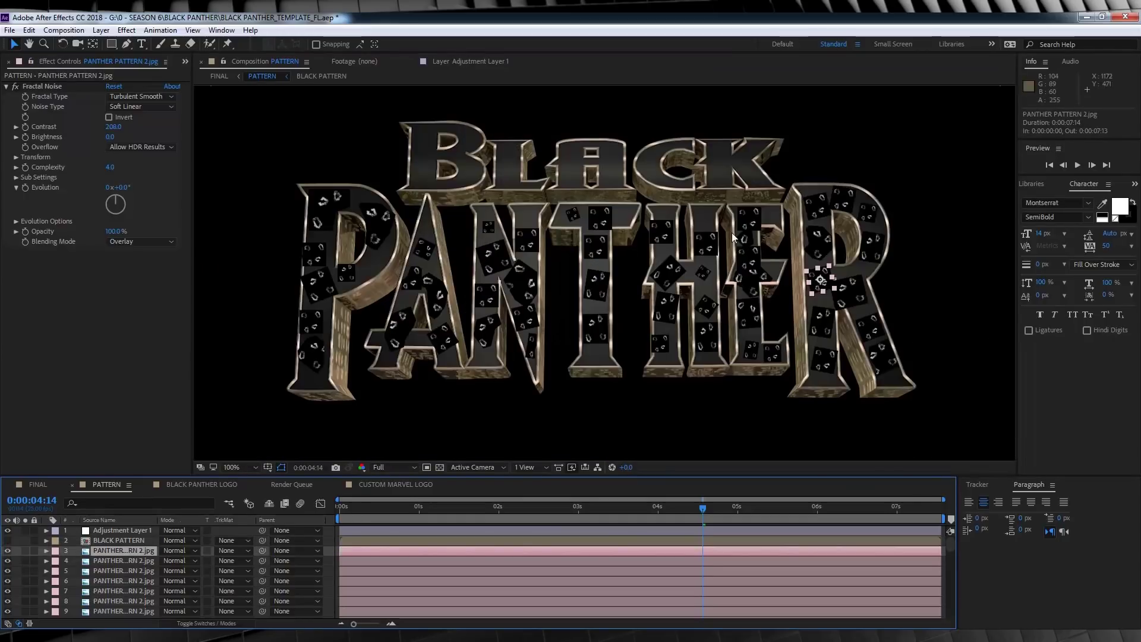
{"action": "left_click", "coordinate": [112, 561]}
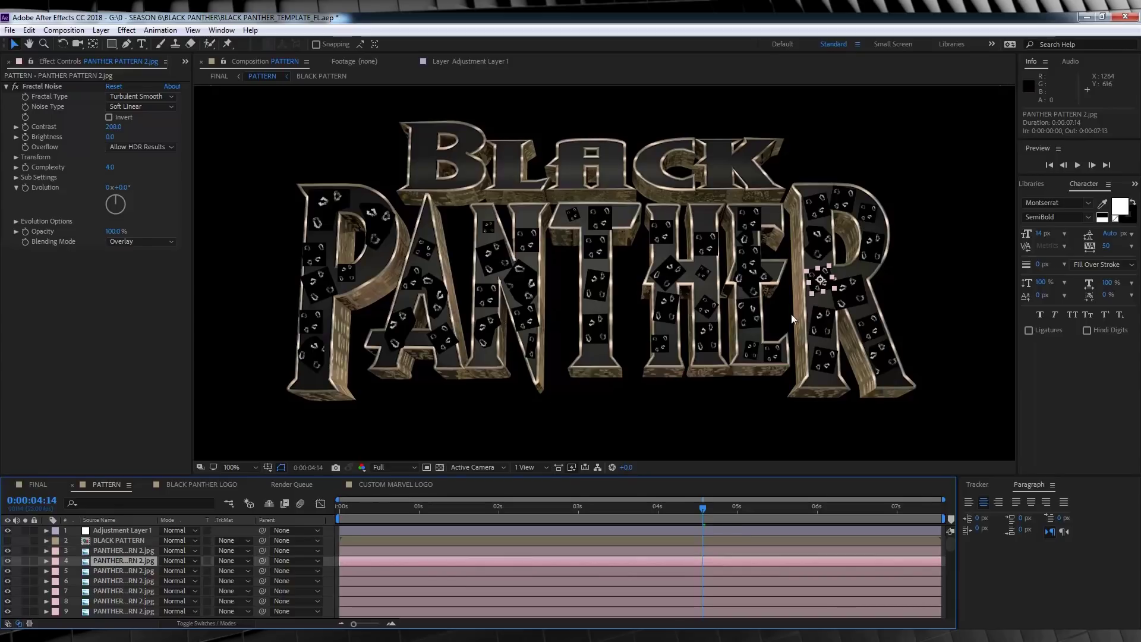
{"action": "left_click_drag", "start_coordinate": [824, 283], "coordinate": [830, 304]}
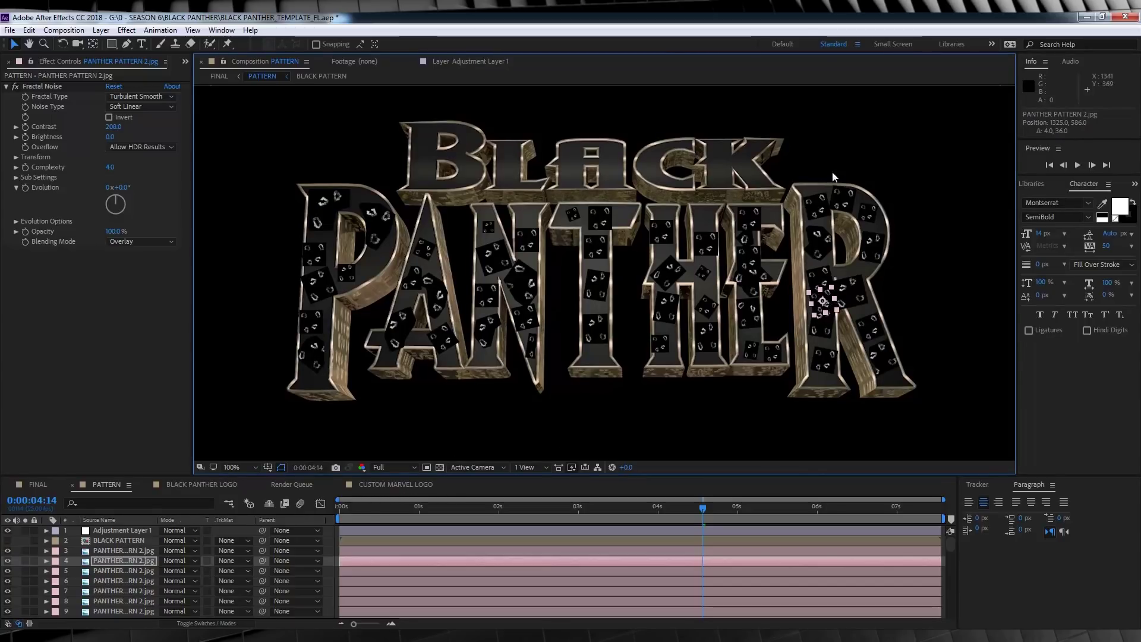
Enable the BLACK PATTERN layer, glance at FINAL, and reselect NEW FONT.mov in PATTERN.
{"action": "left_click", "coordinate": [7, 540]}
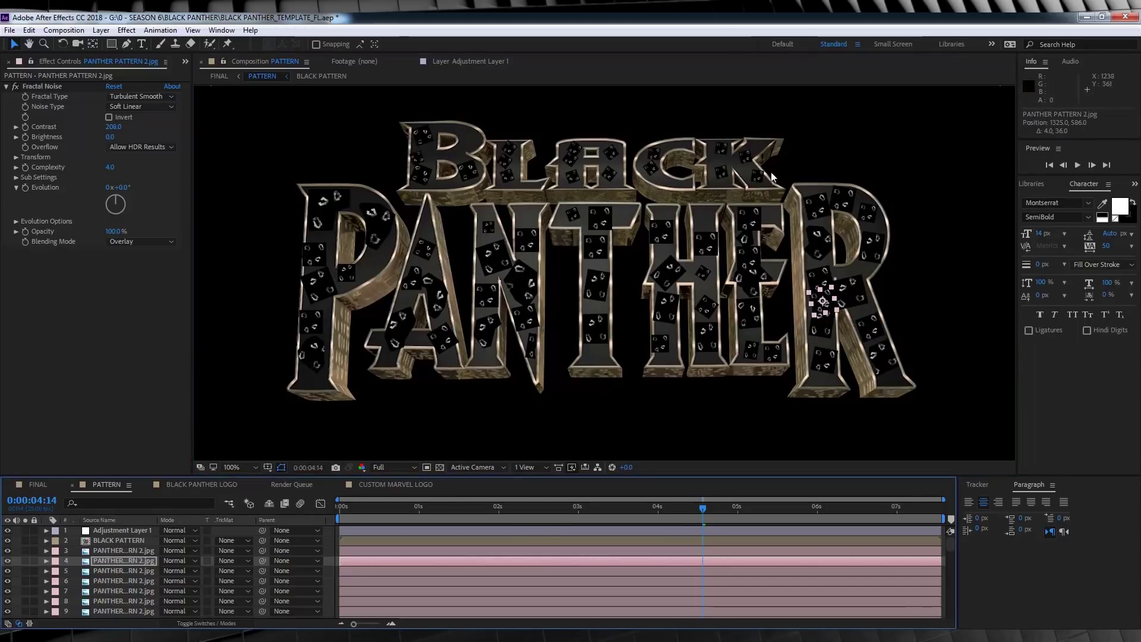
{"action": "left_click", "coordinate": [38, 486]}
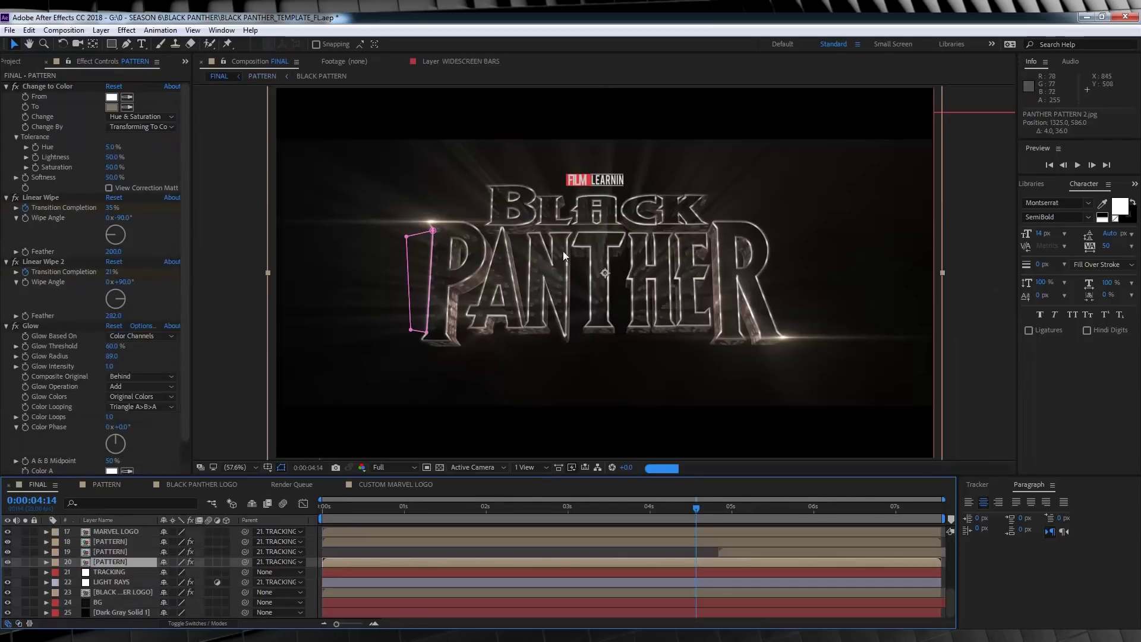
{"action": "left_click", "coordinate": [107, 484]}
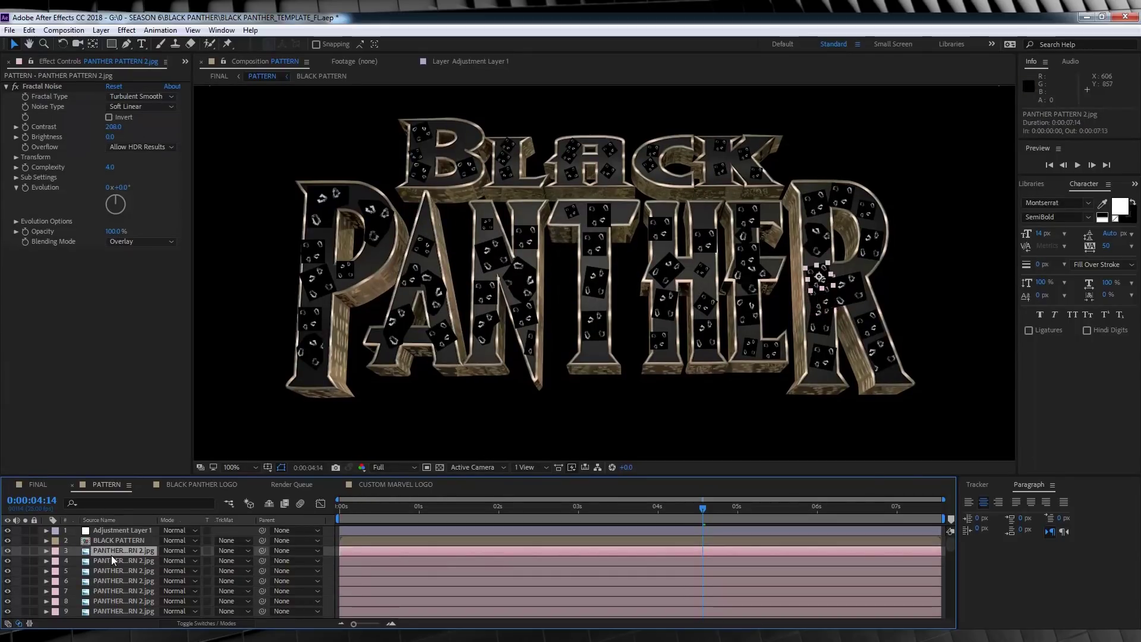
{"action": "scroll", "coordinate": [112, 559], "scroll_direction": "down", "scroll_amount": 15}
{"action": "left_click", "coordinate": [98, 613]}
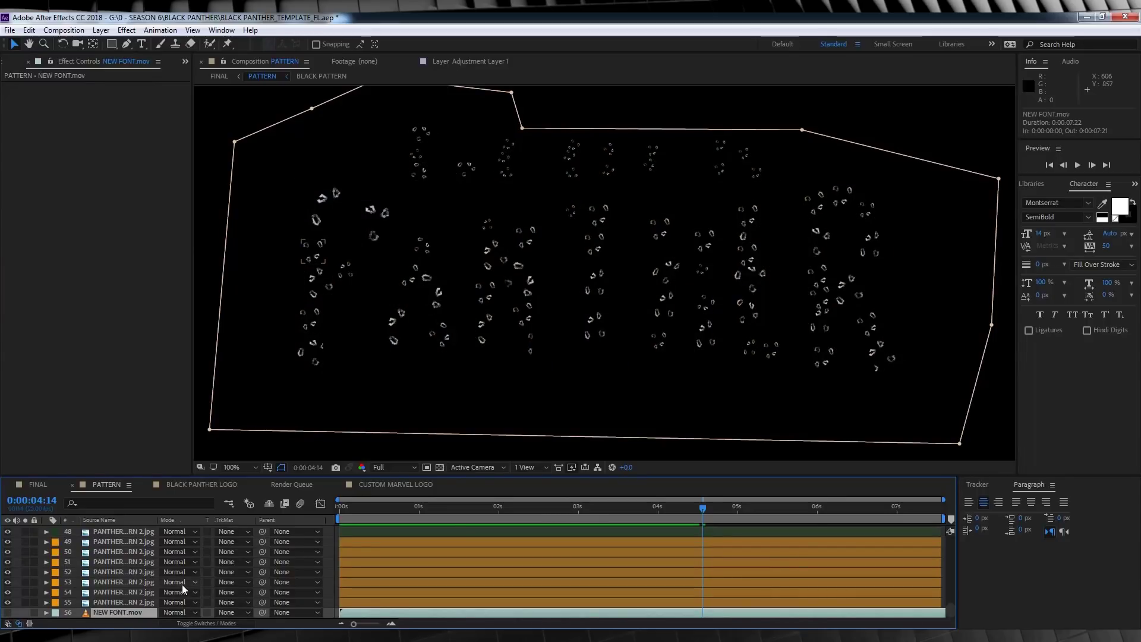
In FINAL, solo PATTERN layers 18–19, scrub the timeline back to 4:05, then unsolo them.
{"action": "left_click", "coordinate": [45, 481]}
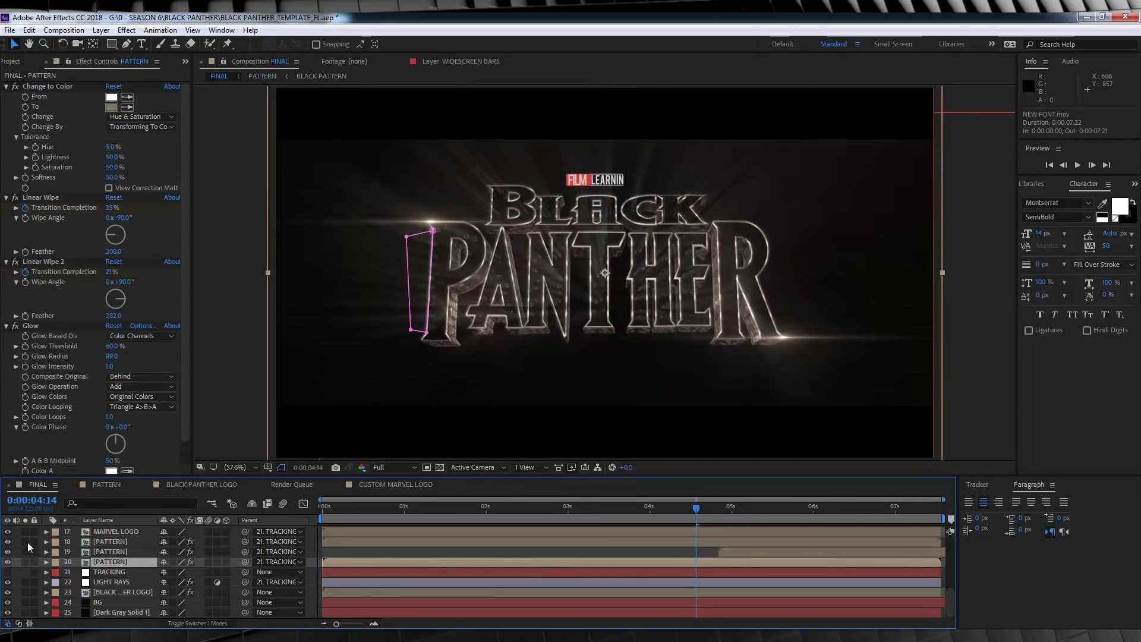
{"action": "left_click_drag", "start_coordinate": [28, 542], "coordinate": [25, 555]}
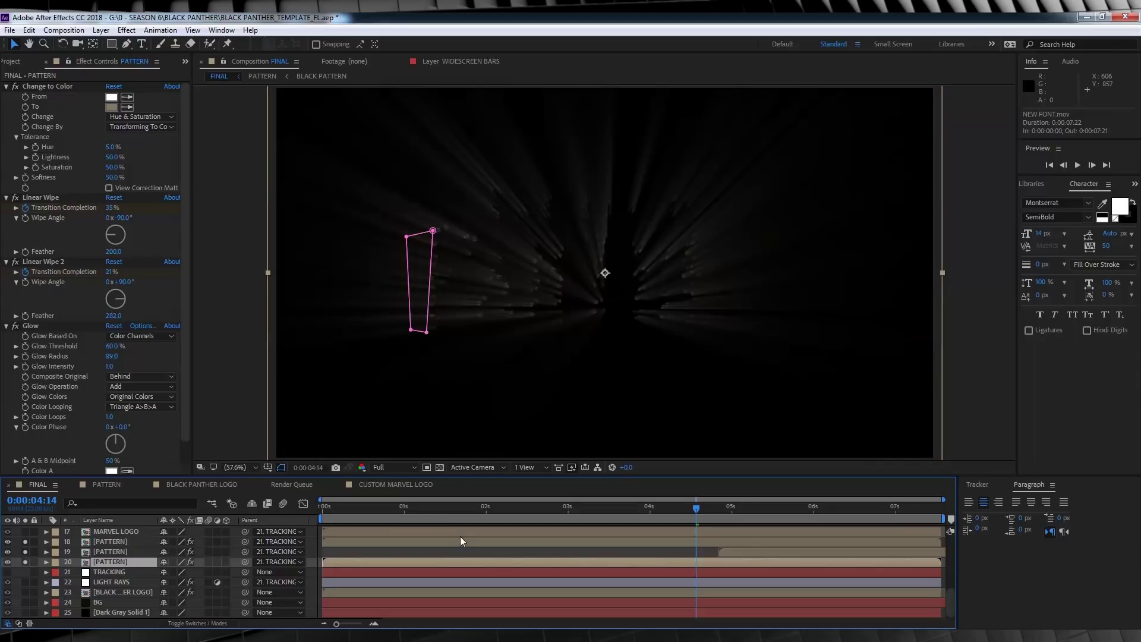
{"action": "left_click_drag", "start_coordinate": [390, 507], "coordinate": [863, 517]}
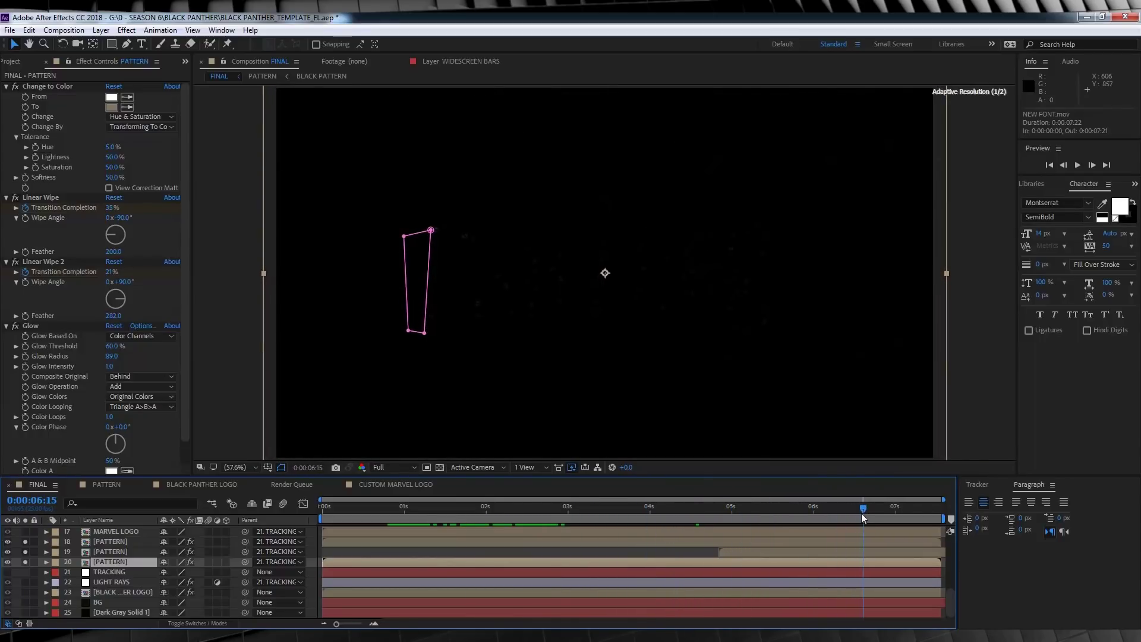
{"action": "left_click", "coordinate": [667, 507]}
{"action": "left_click", "coordinate": [25, 562]}
{"action": "left_click", "coordinate": [25, 552]}
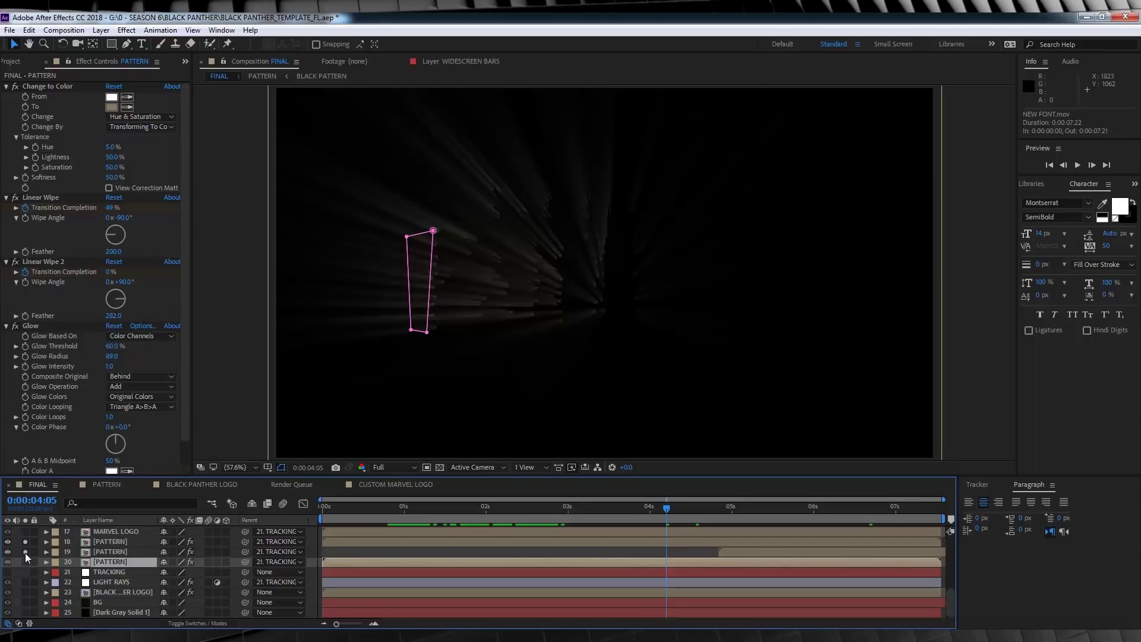
{"action": "left_click", "coordinate": [25, 541]}
{"action": "key", "text": "space"}
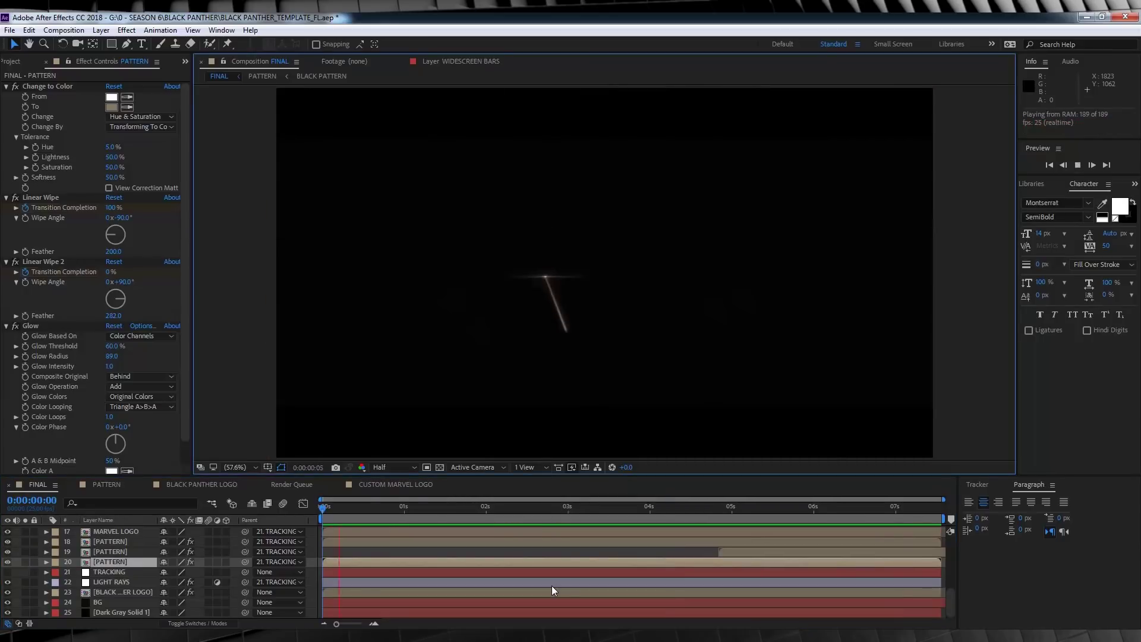